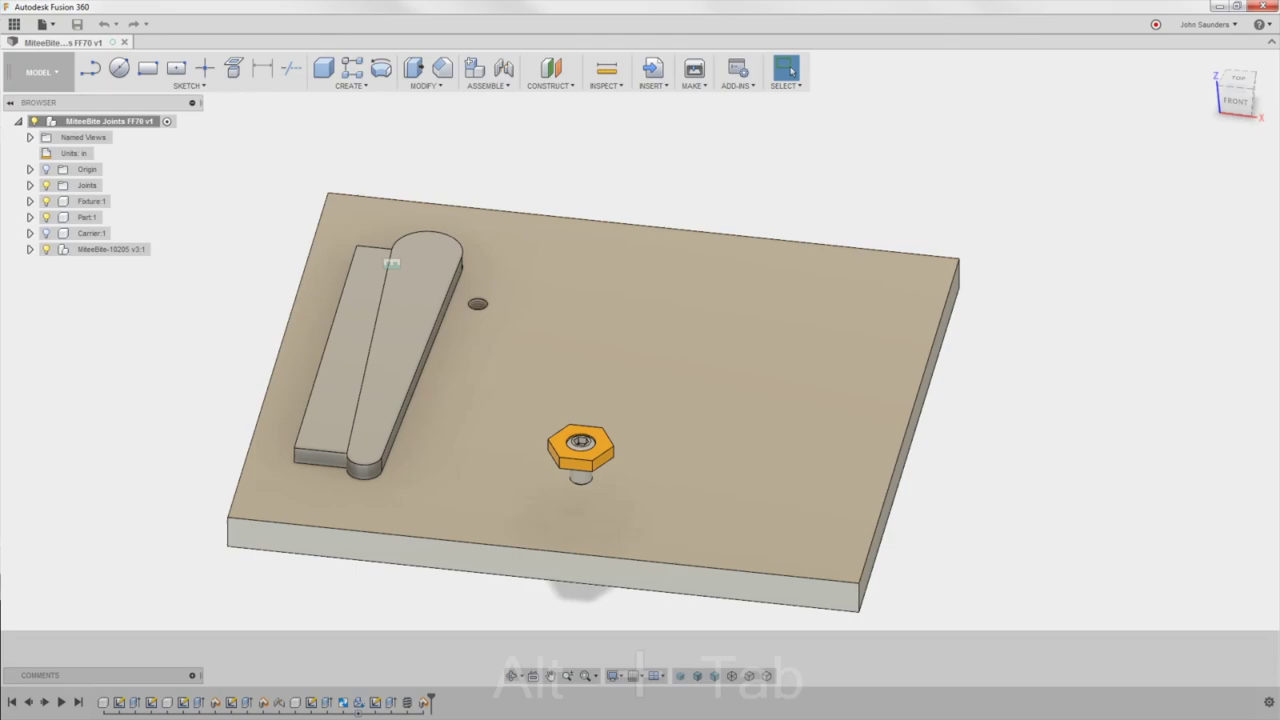
Switch to the McMaster-Carr website, search for "clamp", and open the Low-Profile Clamps listing among the setup clamps and accessories
{"action": "key", "text": "alt+Tab"}
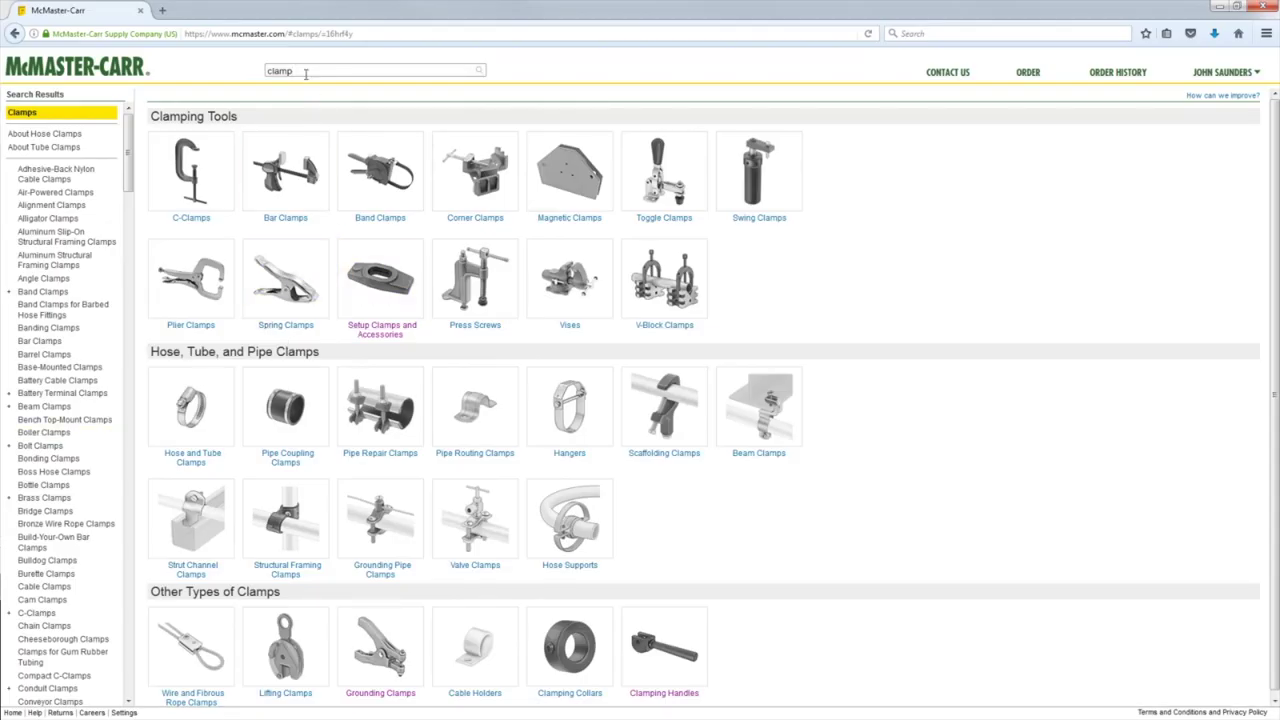
{"action": "left_click", "coordinate": [307, 73]}
{"action": "key", "text": "Return"}
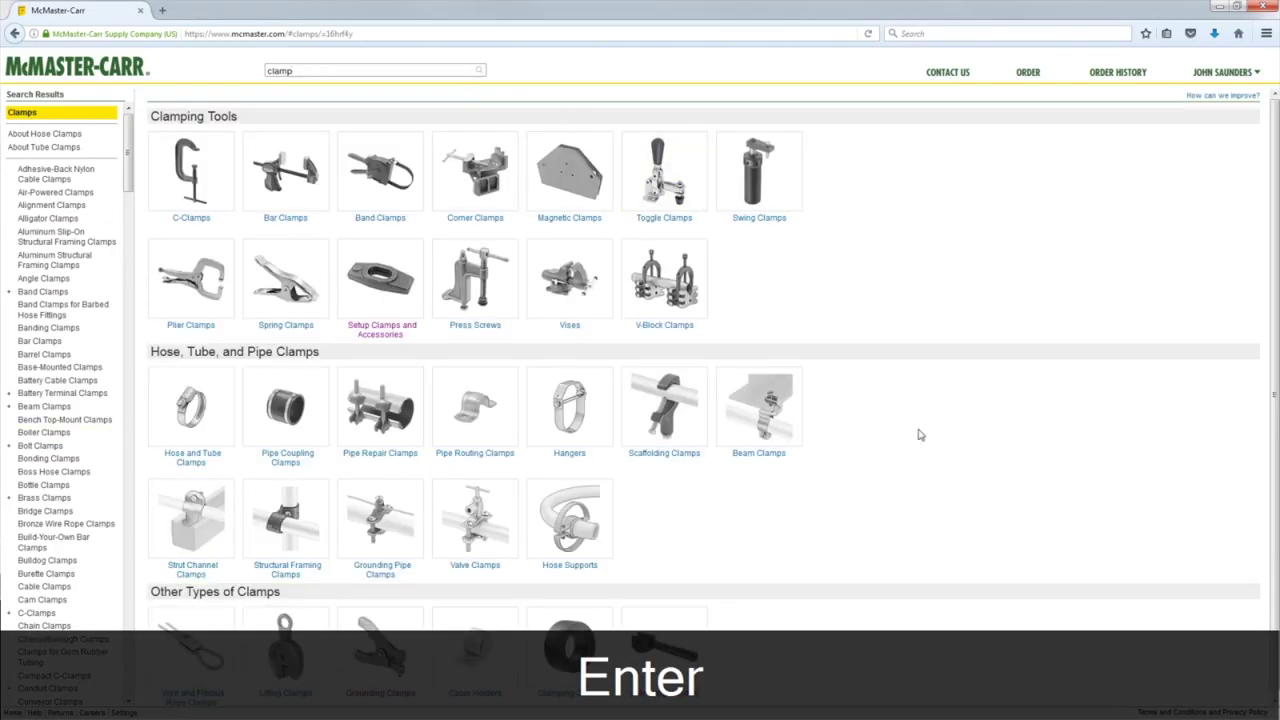
{"action": "left_click", "coordinate": [389, 341]}
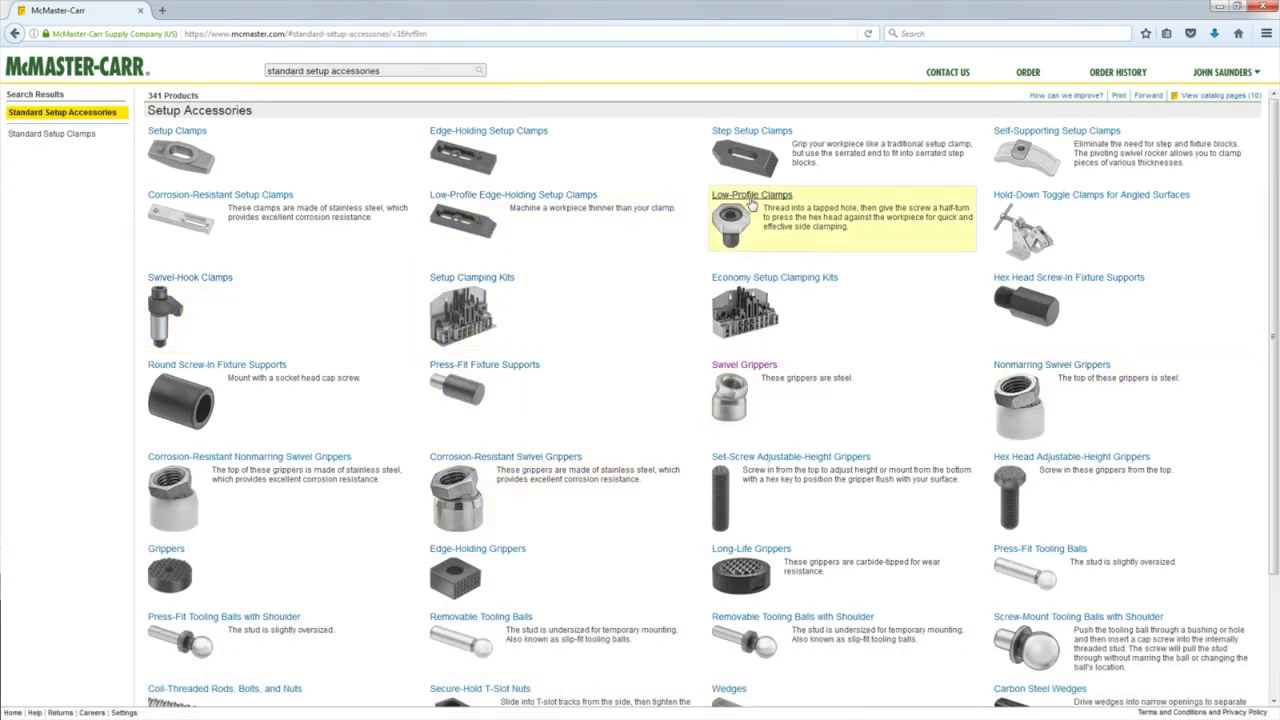
{"action": "left_click", "coordinate": [752, 196]}
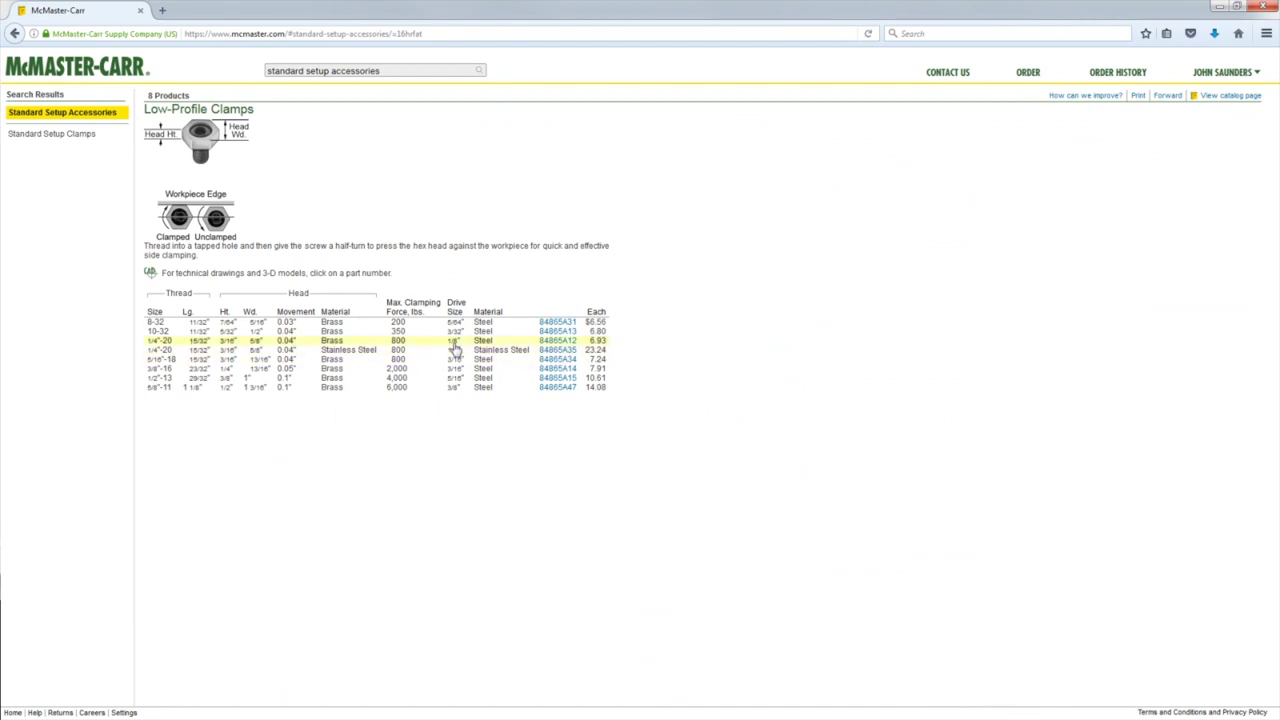
Switch back to Fusion 360 and look at the option for inserting a McMaster-Carr component without starting it
{"action": "key", "text": "alt+Tab"}
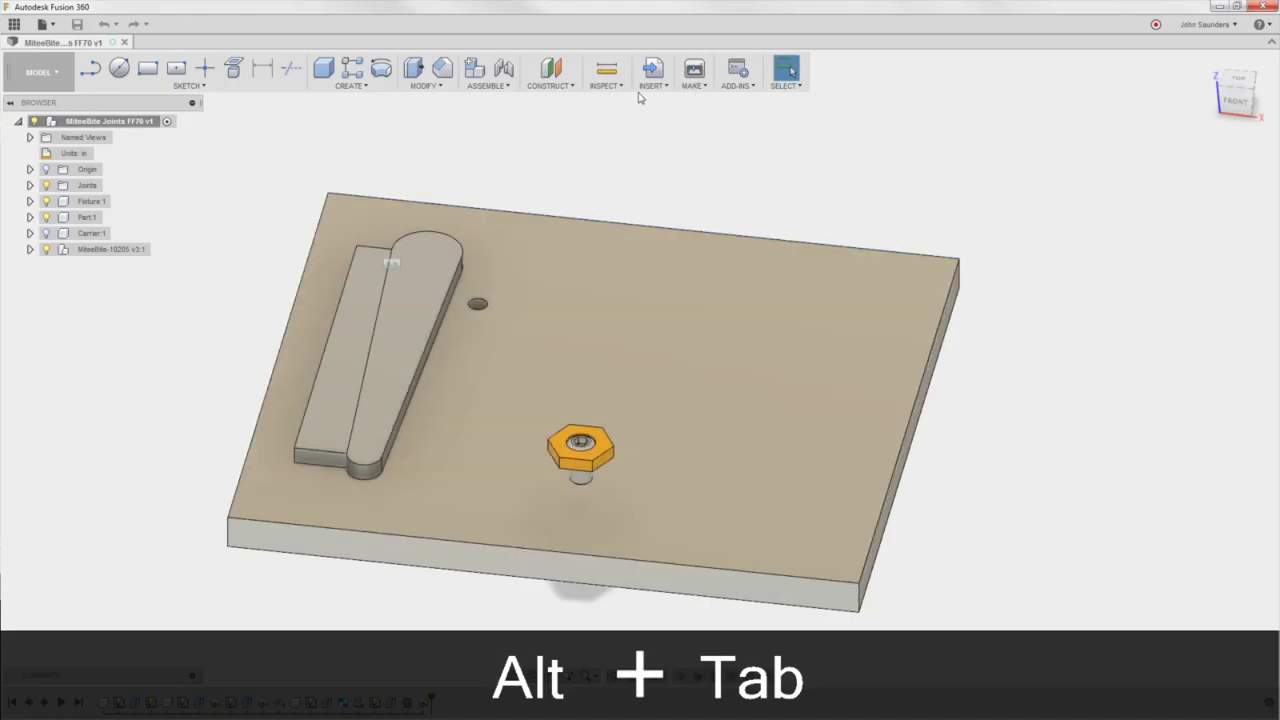
{"action": "left_click", "coordinate": [645, 88]}
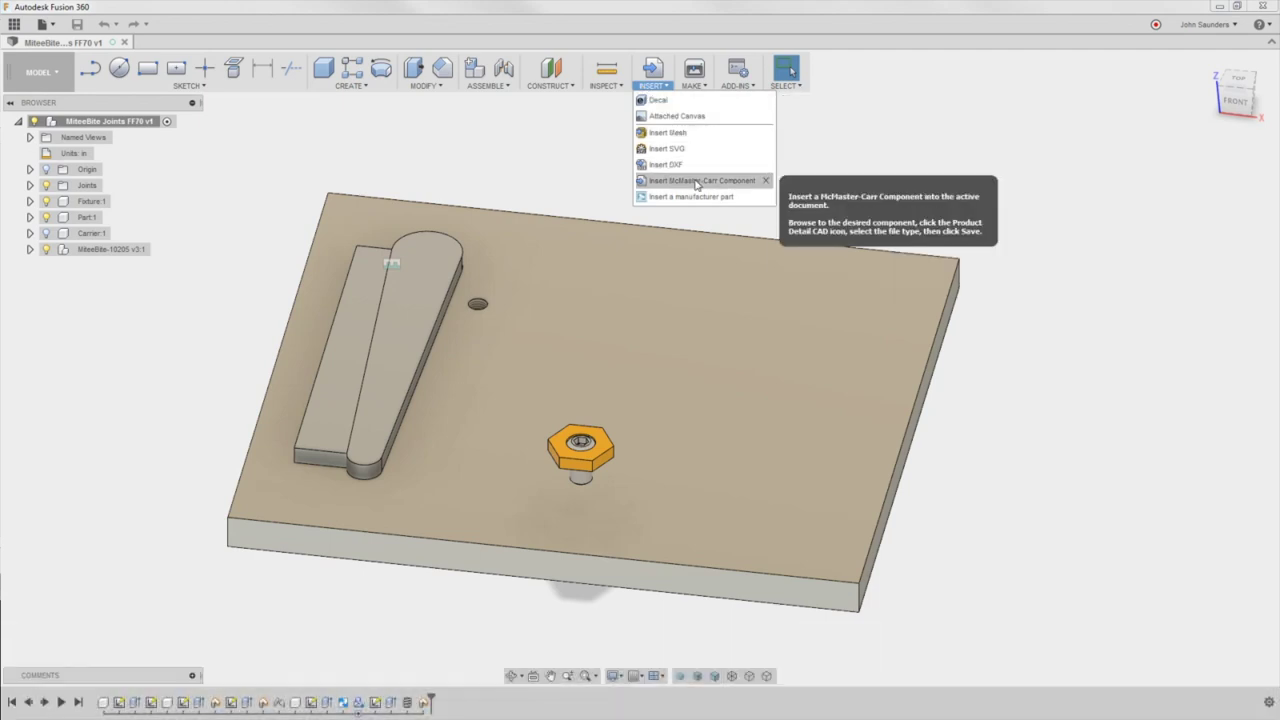
{"action": "left_click", "coordinate": [580, 170]}
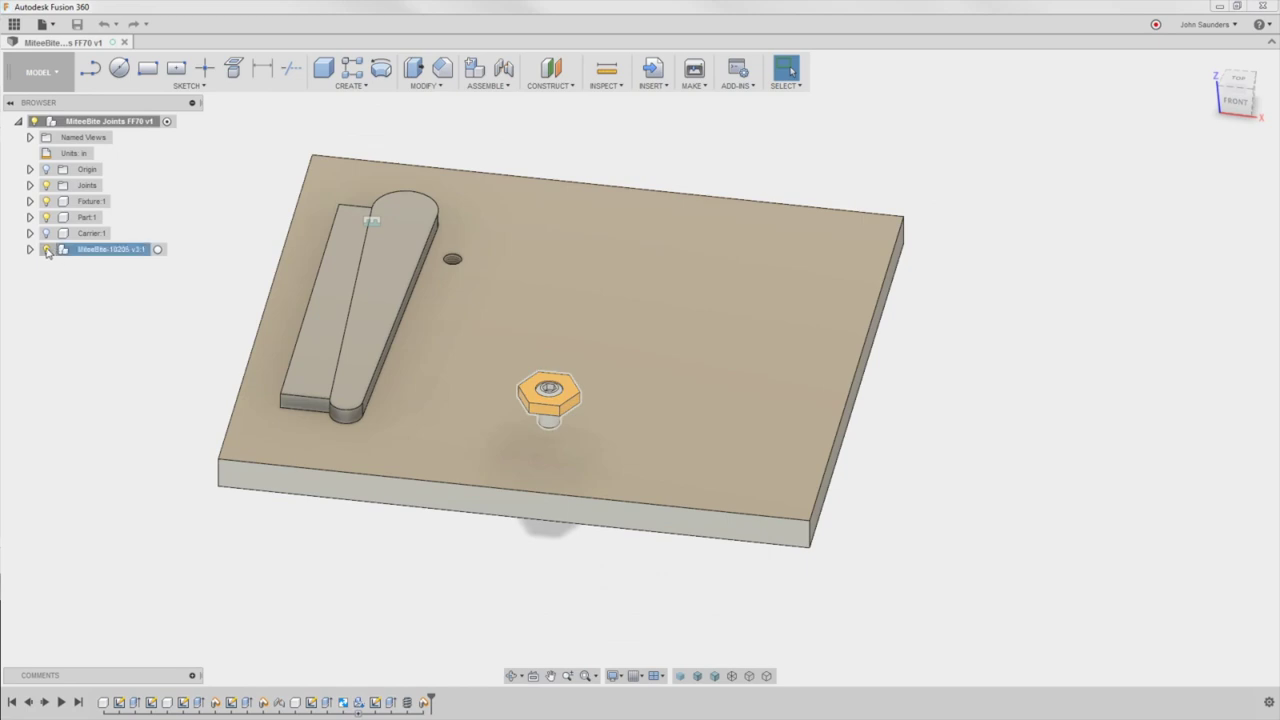
Check which geometry belongs to the MiteeBite-10205 and Carrier components, leaving their visibility as it is
{"action": "left_click", "coordinate": [46, 250]}
{"action": "left_click", "coordinate": [46, 250]}
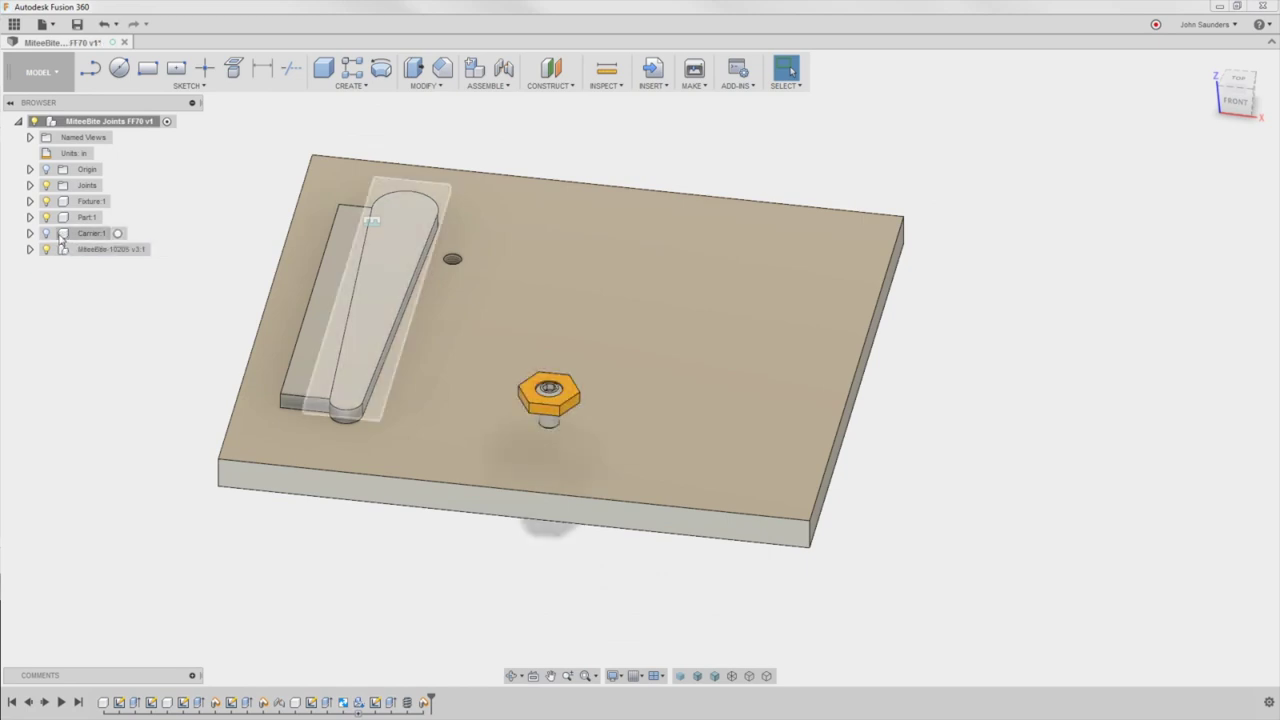
{"action": "left_click", "coordinate": [64, 234]}
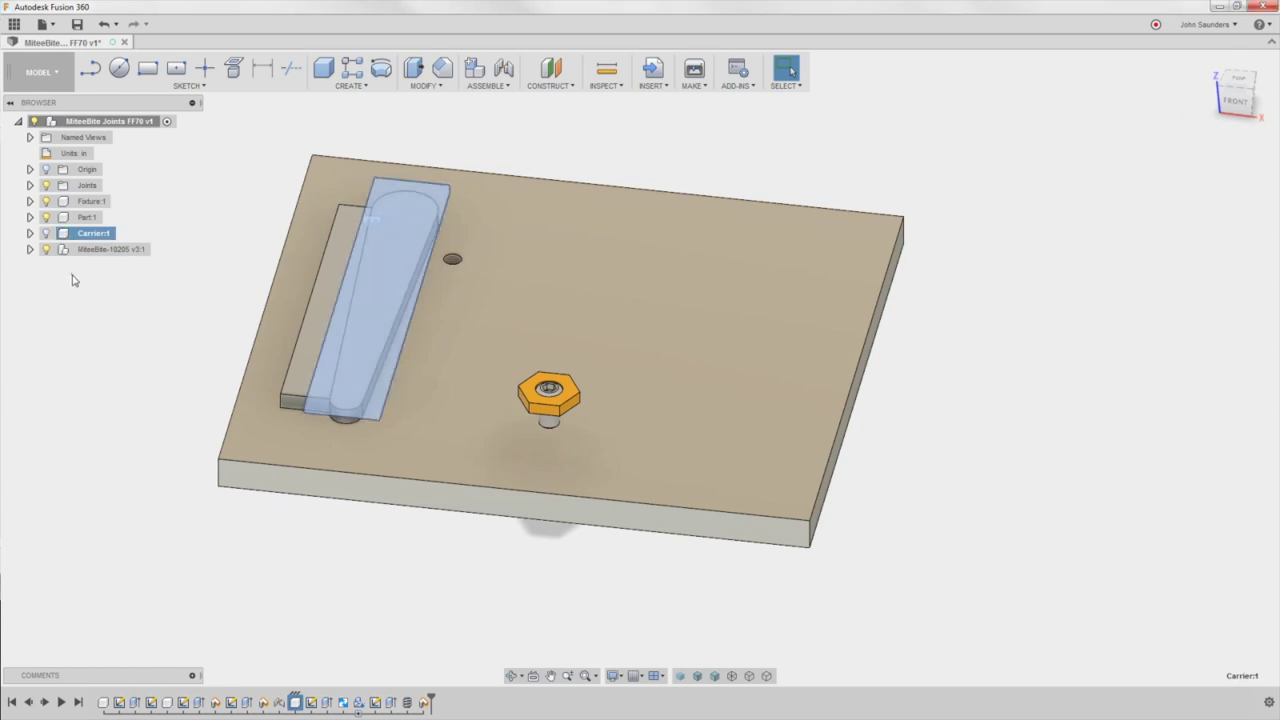
{"action": "left_click", "coordinate": [71, 274]}
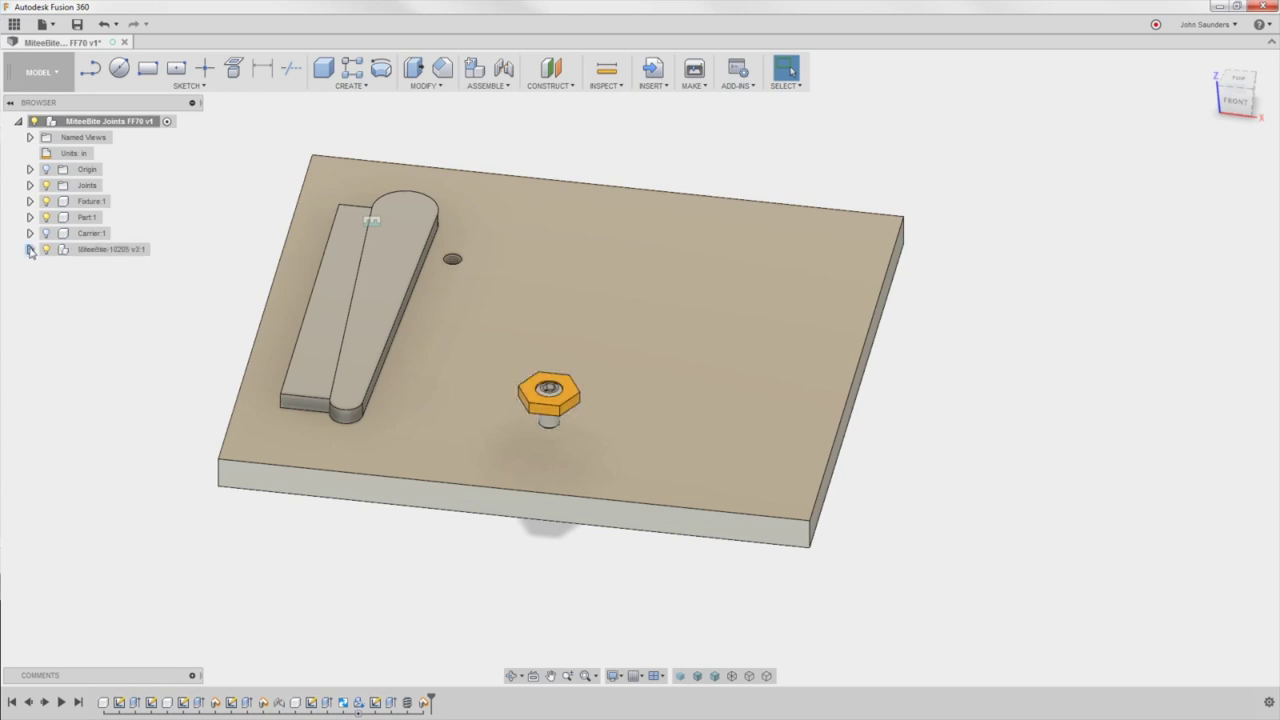
Expand the MiteeBite-10205 assembly and highlight its two subcomponents in turn to identify each one in the model
{"action": "left_click", "coordinate": [30, 250]}
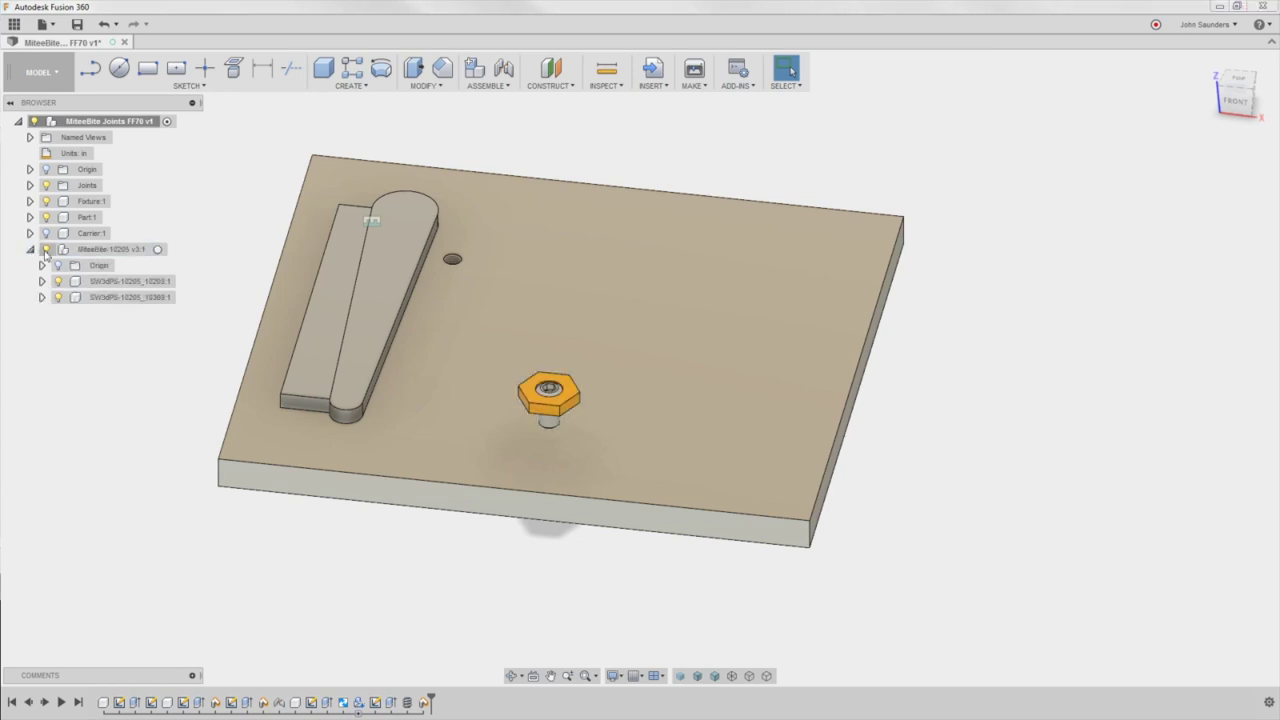
{"action": "left_click", "coordinate": [110, 281]}
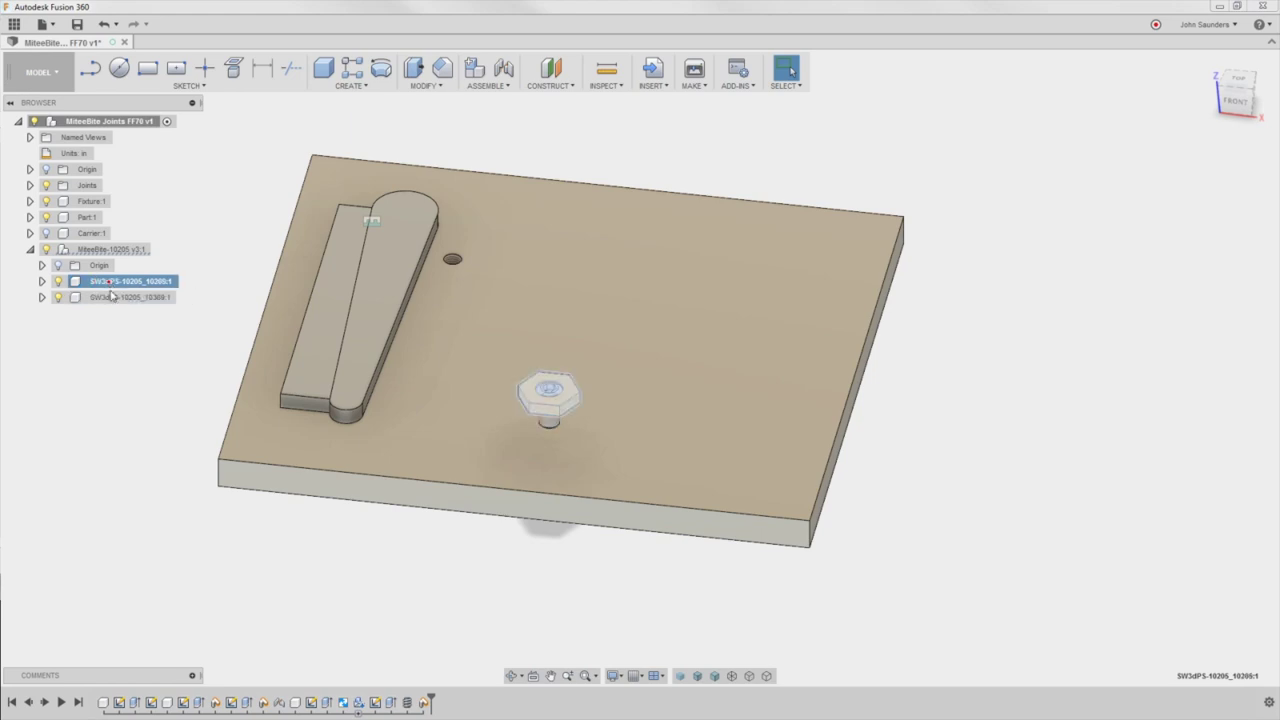
{"action": "left_click", "coordinate": [113, 296]}
{"action": "left_click", "coordinate": [113, 283]}
{"action": "left_click", "coordinate": [111, 297]}
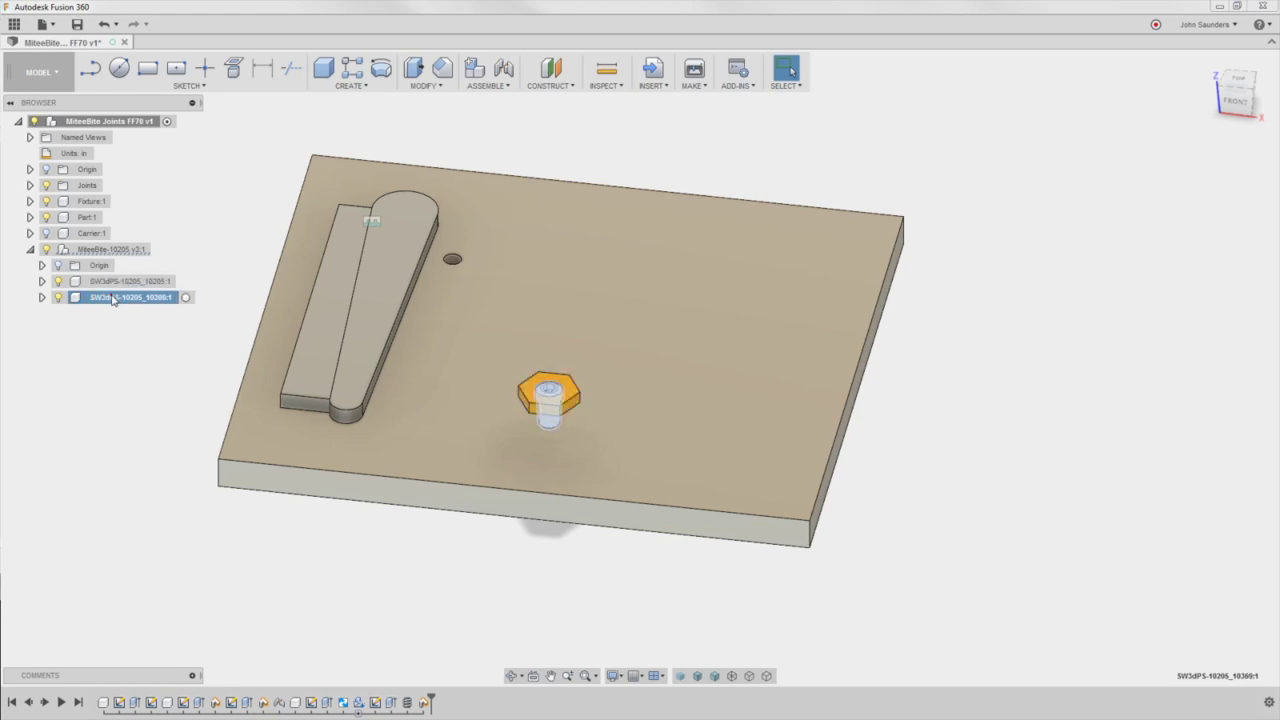
{"action": "left_click", "coordinate": [113, 284]}
{"action": "left_click", "coordinate": [118, 297]}
{"action": "left_click", "coordinate": [117, 282]}
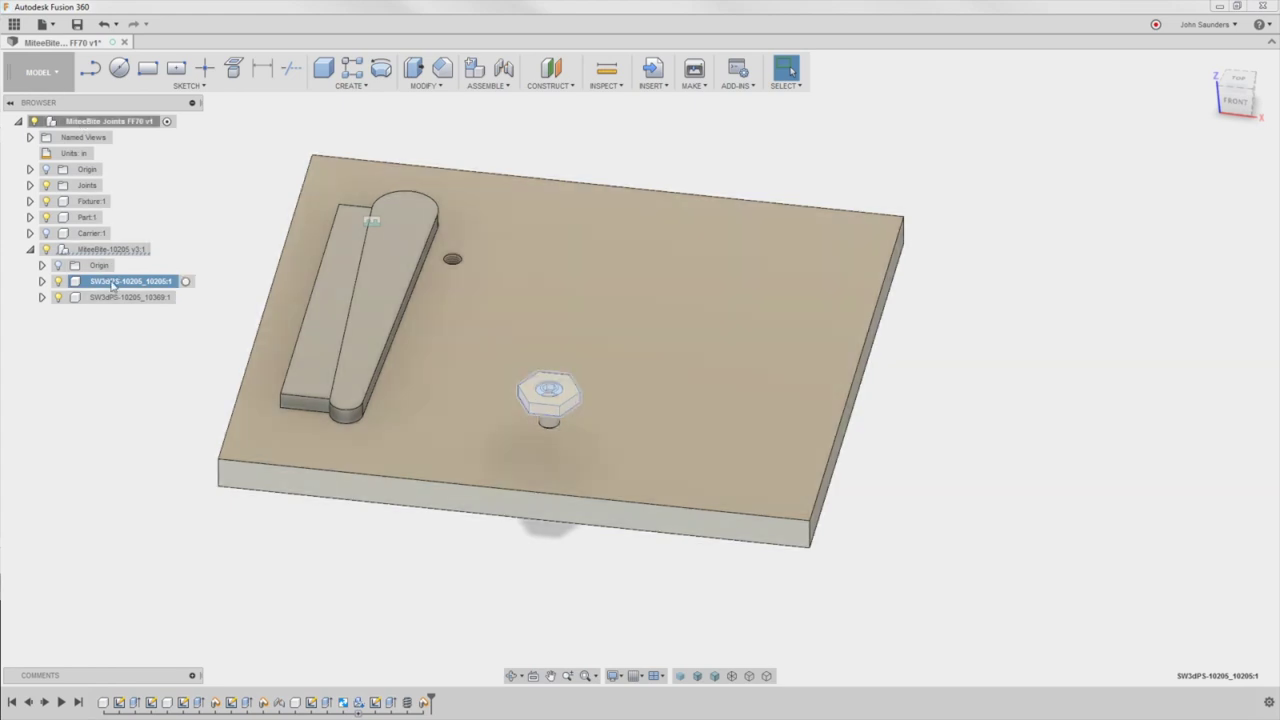
Move both SW3dPS-10205 subcomponents out of MiteeBite-10205 to the top level of the design, and hide the emptied MiteeBite-10205 component
{"action": "left_click_drag", "start_coordinate": [113, 283], "coordinate": [128, 128]}
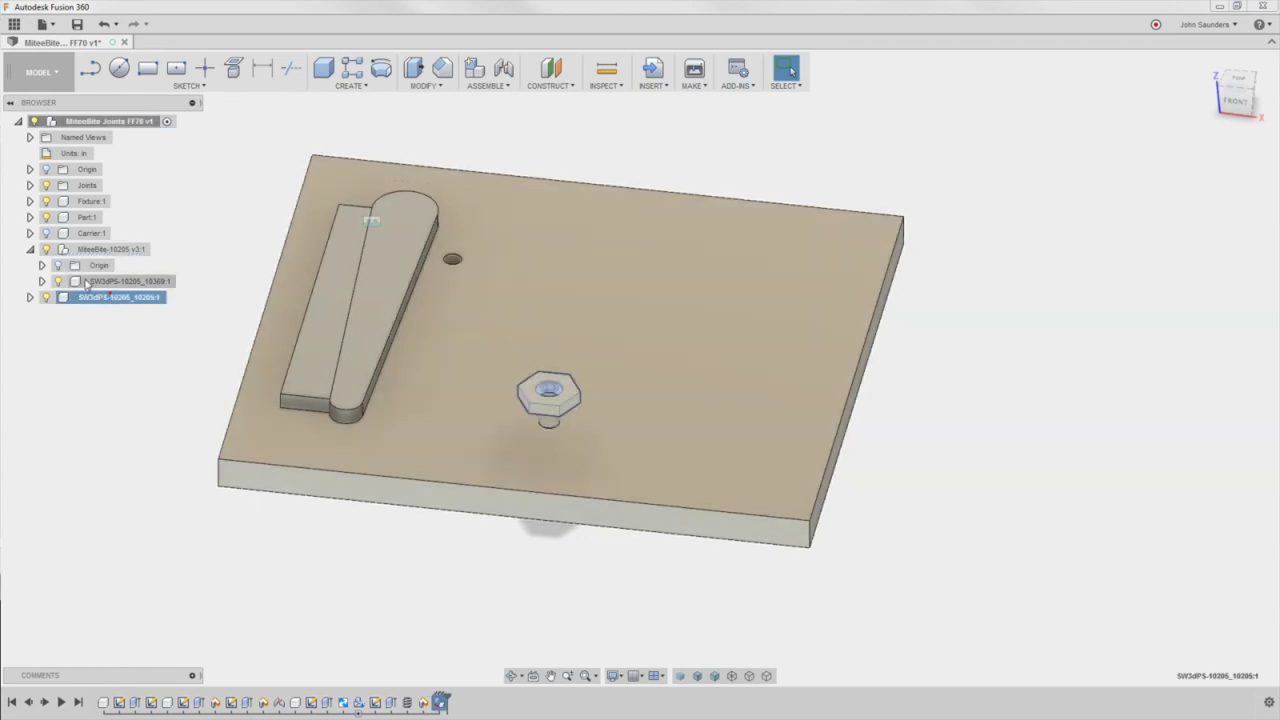
{"action": "mouse_move", "coordinate": [125, 285]}
{"action": "left_mouse_down"}
{"action": "mouse_move", "coordinate": [195, 127]}
{"action": "mouse_move", "coordinate": [126, 126]}
{"action": "left_mouse_up"}
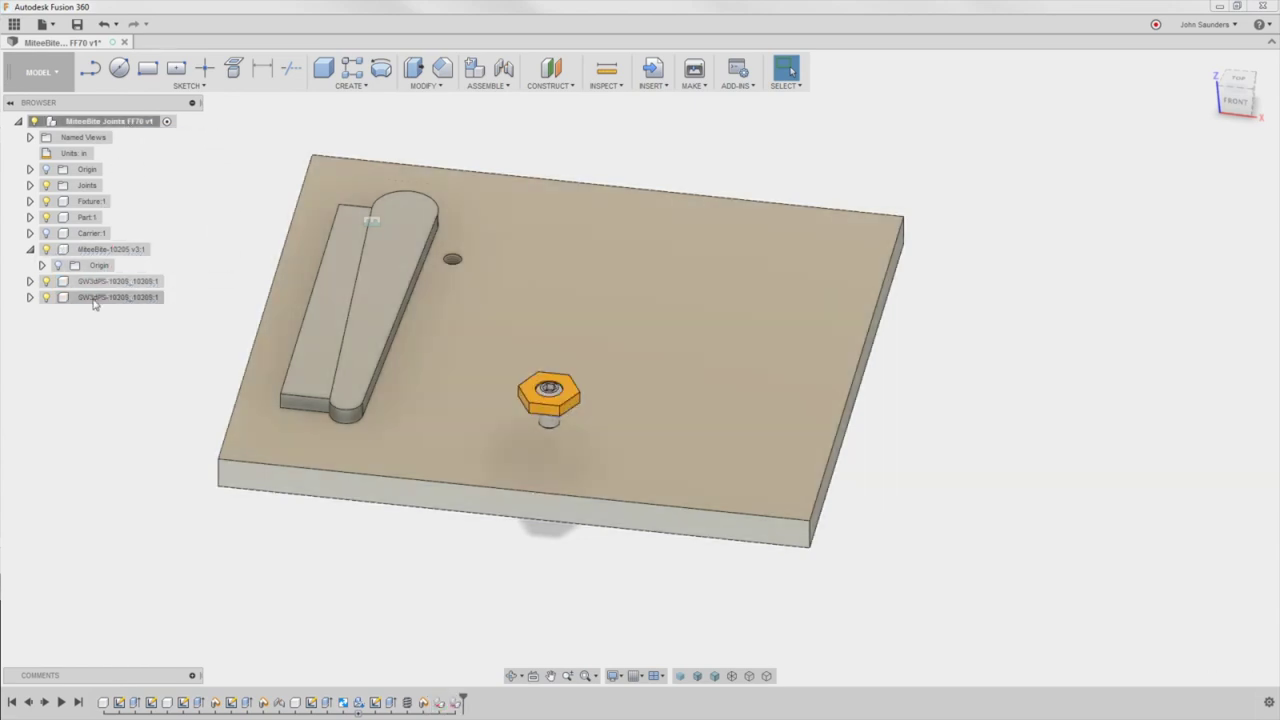
{"action": "left_click", "coordinate": [30, 250]}
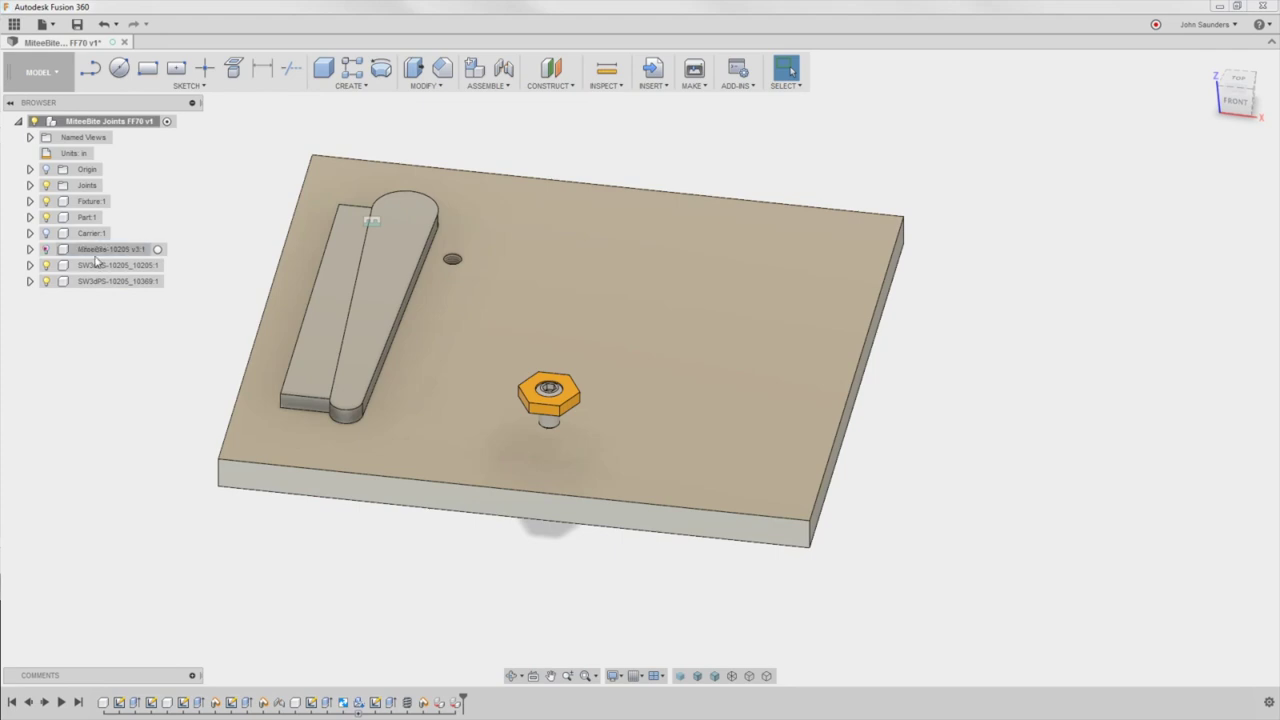
Rename the screw component as CAM Screw
{"action": "left_click", "coordinate": [94, 266]}
{"action": "left_click", "coordinate": [97, 281]}
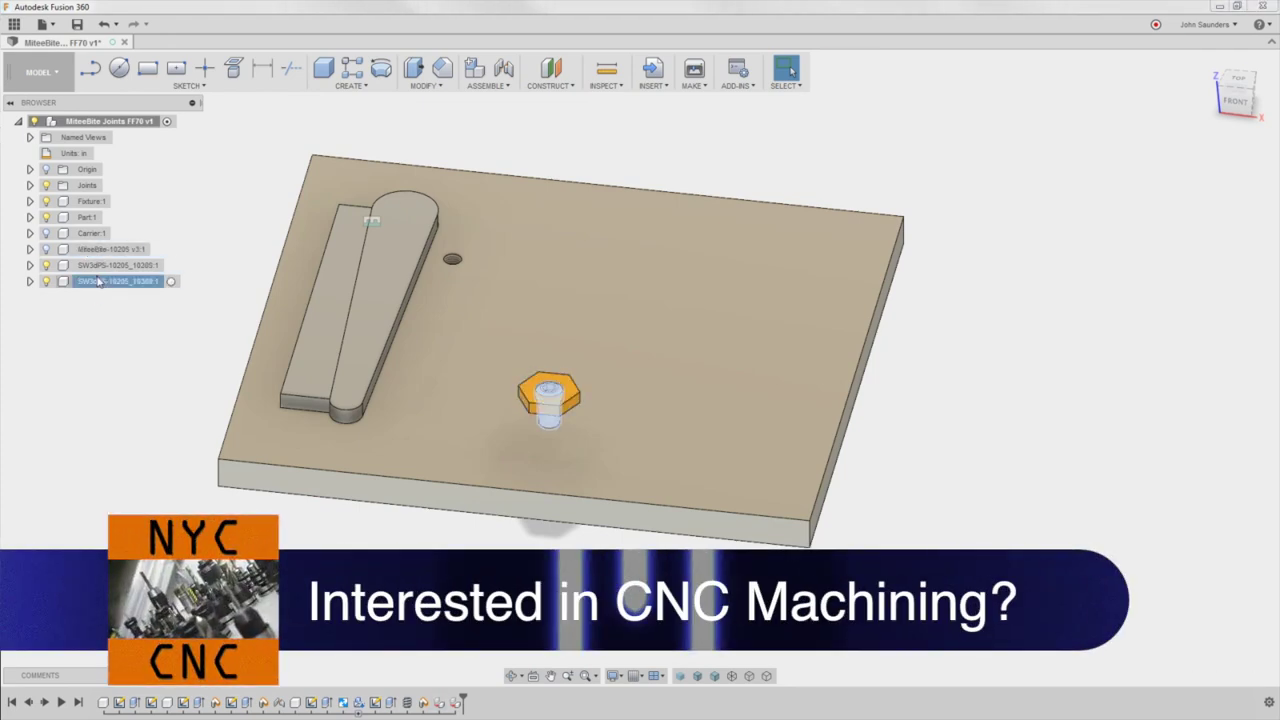
{"action": "double_click", "coordinate": [98, 282]}
{"action": "type", "text": "CAM Screw"}
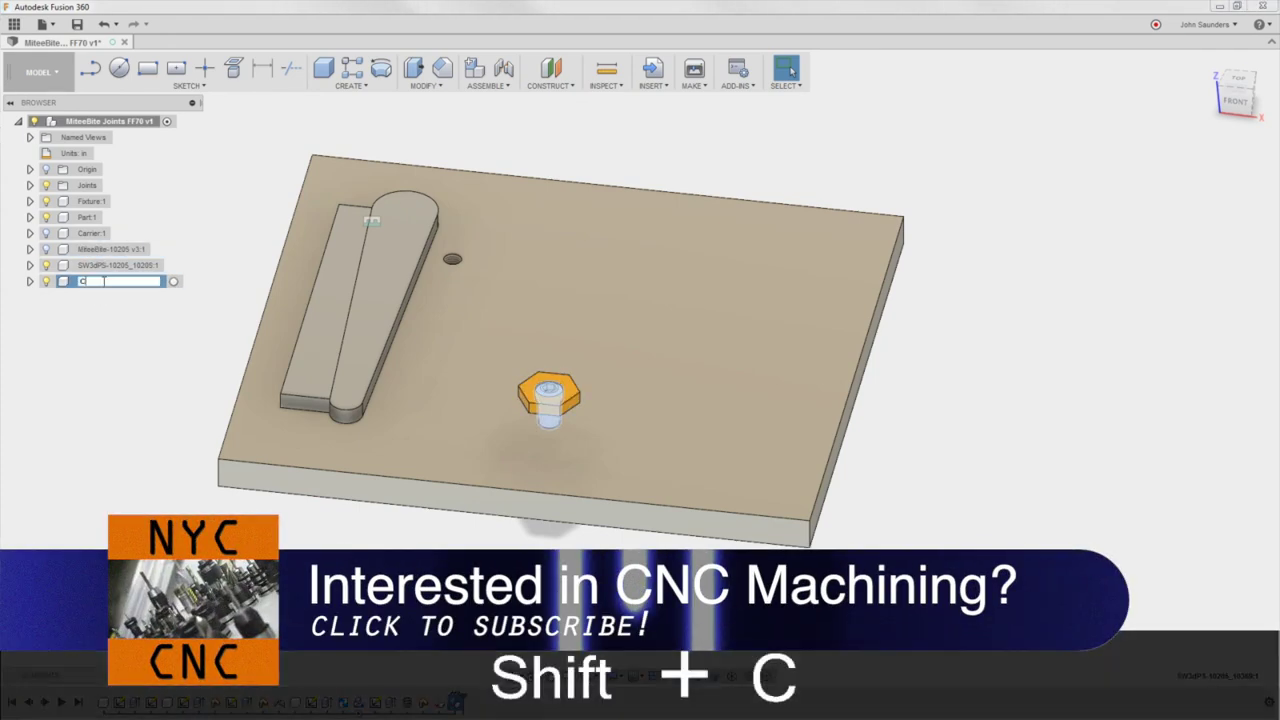
{"action": "key", "text": "Return"}
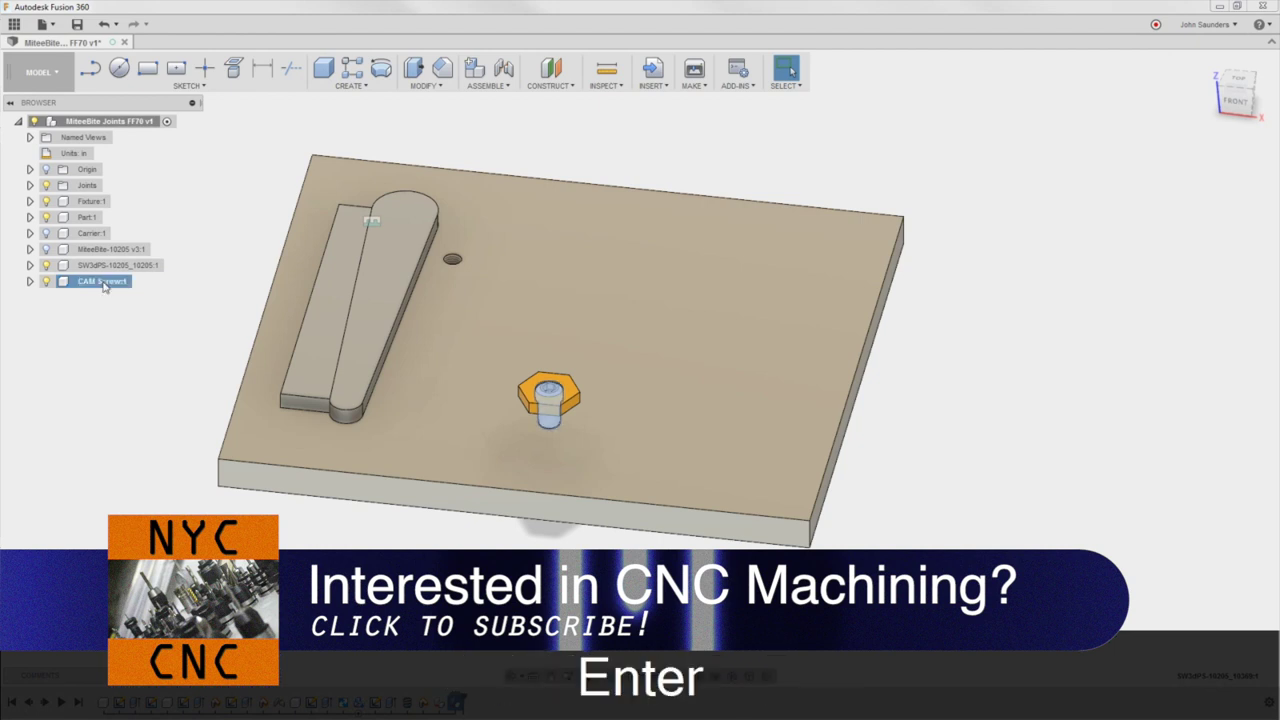
Rename the hexagonal component as Hex Clamp
{"action": "left_click", "coordinate": [112, 266]}
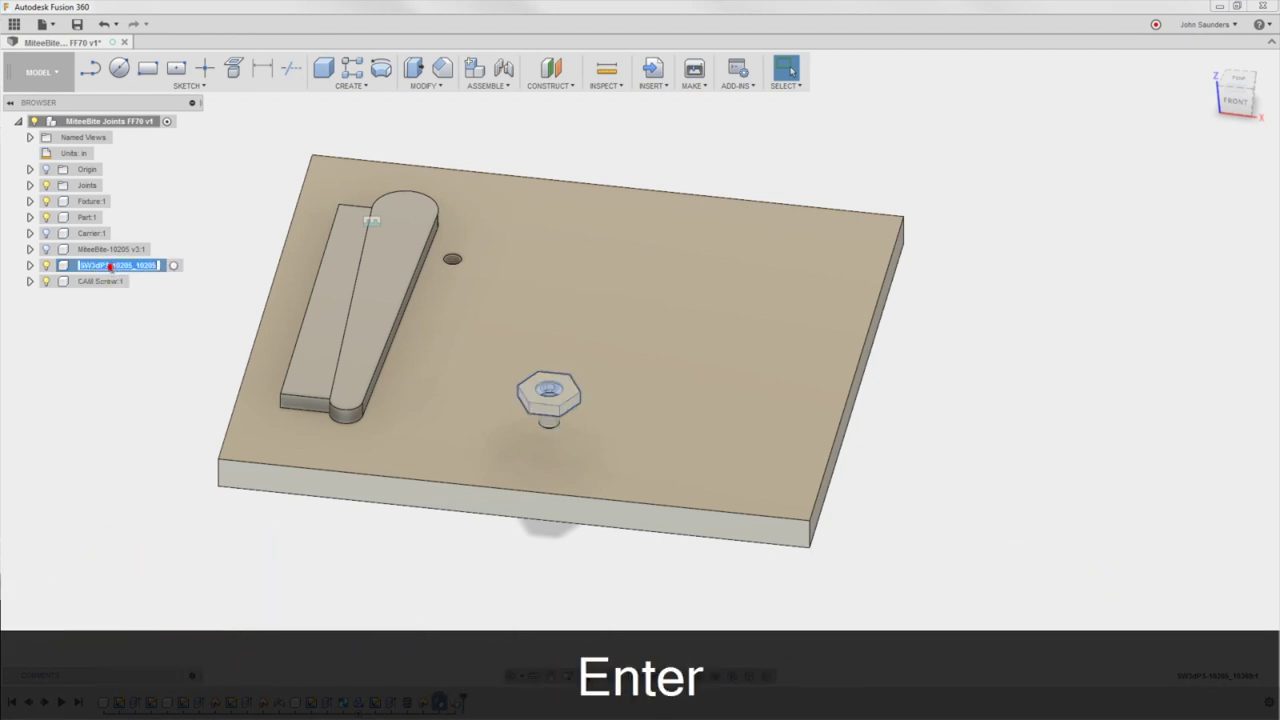
{"action": "type", "text": "HE"}
{"action": "key", "text": "BackSpace"}
{"action": "type", "text": "ex "}
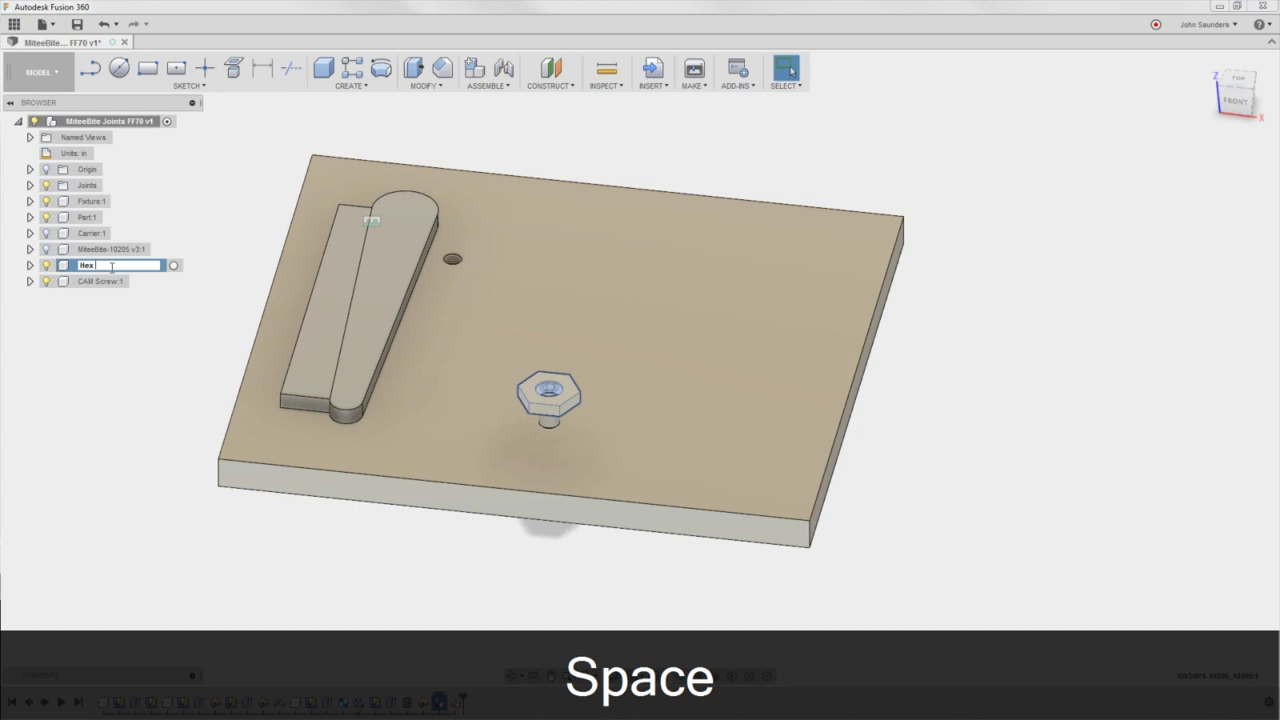
{"action": "type", "text": "Clamp"}
{"action": "key", "text": "Return"}
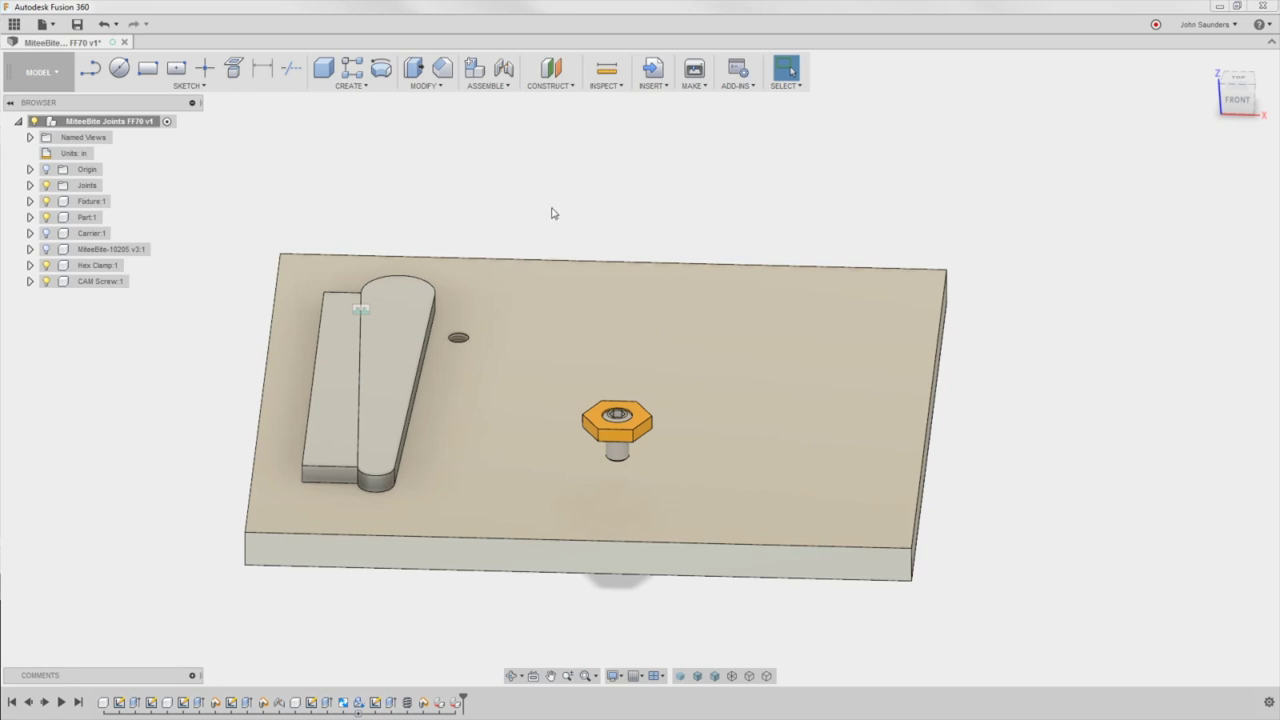
Measure the length of a vertical edge on the Hex Clamp
{"action": "middle_click_drag", "start_coordinate": [554, 213], "coordinate": [568, 134], "text": "shift"}
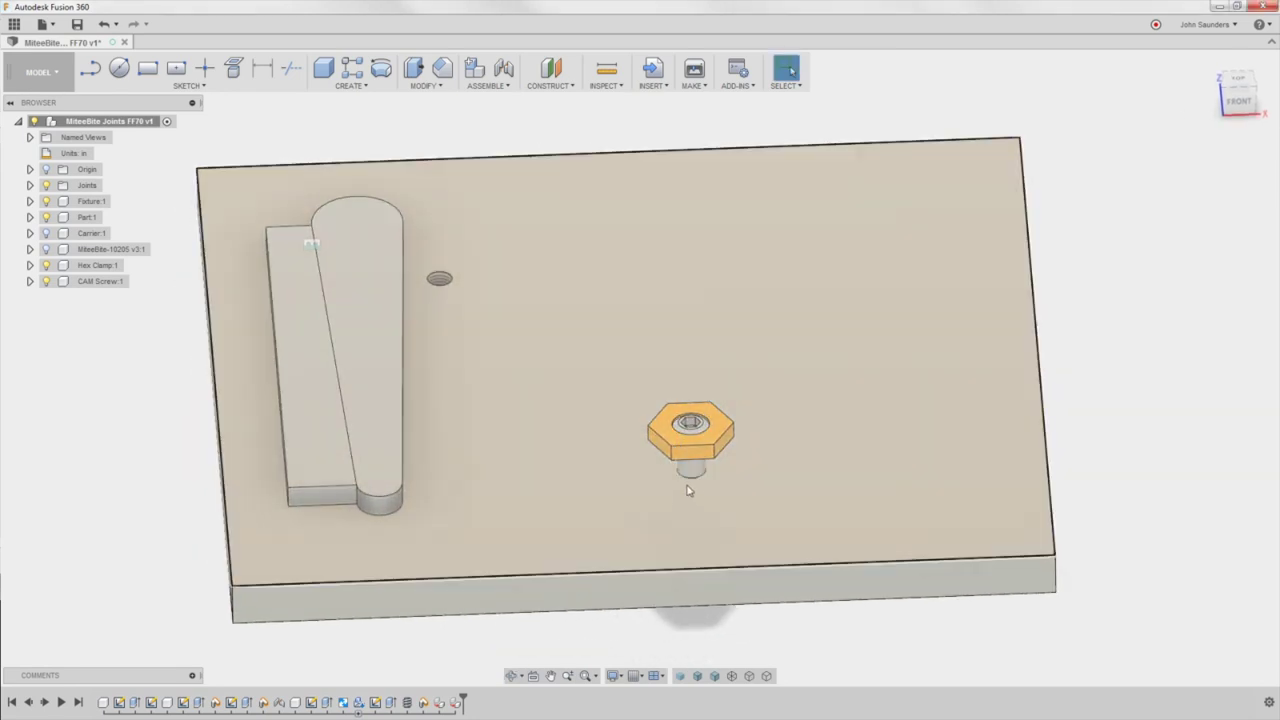
{"action": "middle_click_drag", "start_coordinate": [716, 396], "coordinate": [564, 158], "text": "shift"}
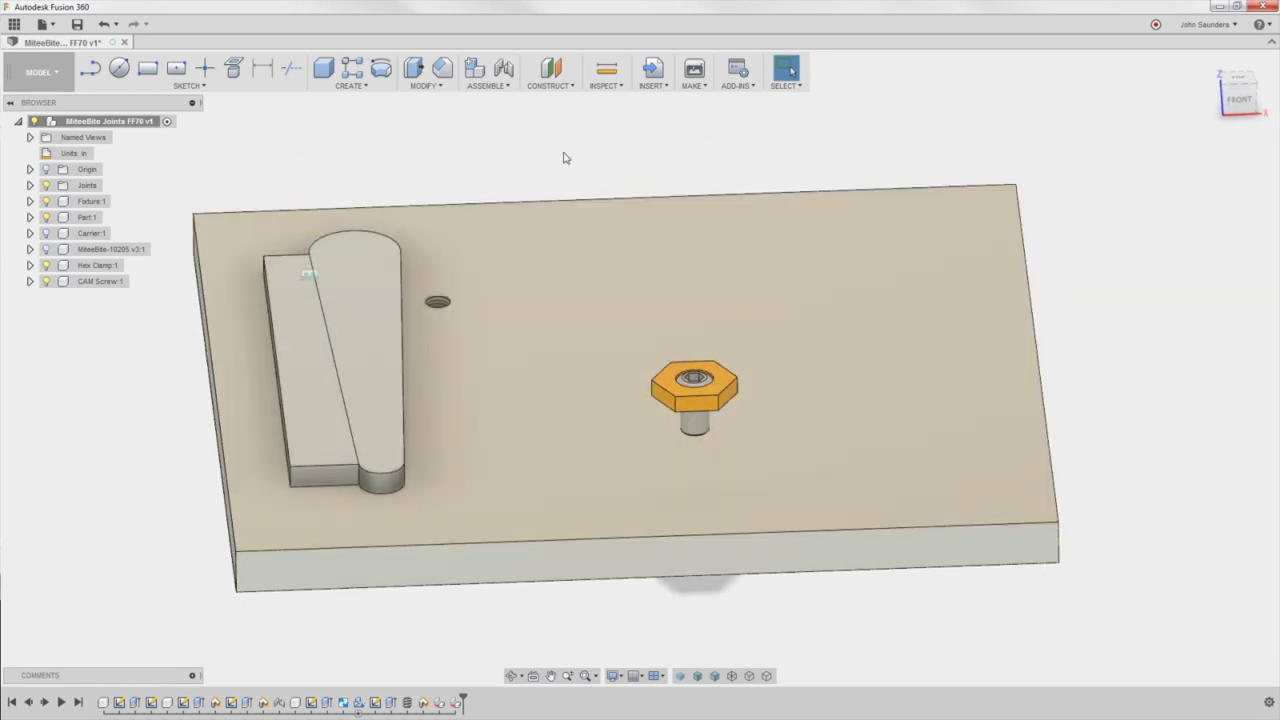
{"action": "key", "text": "i"}
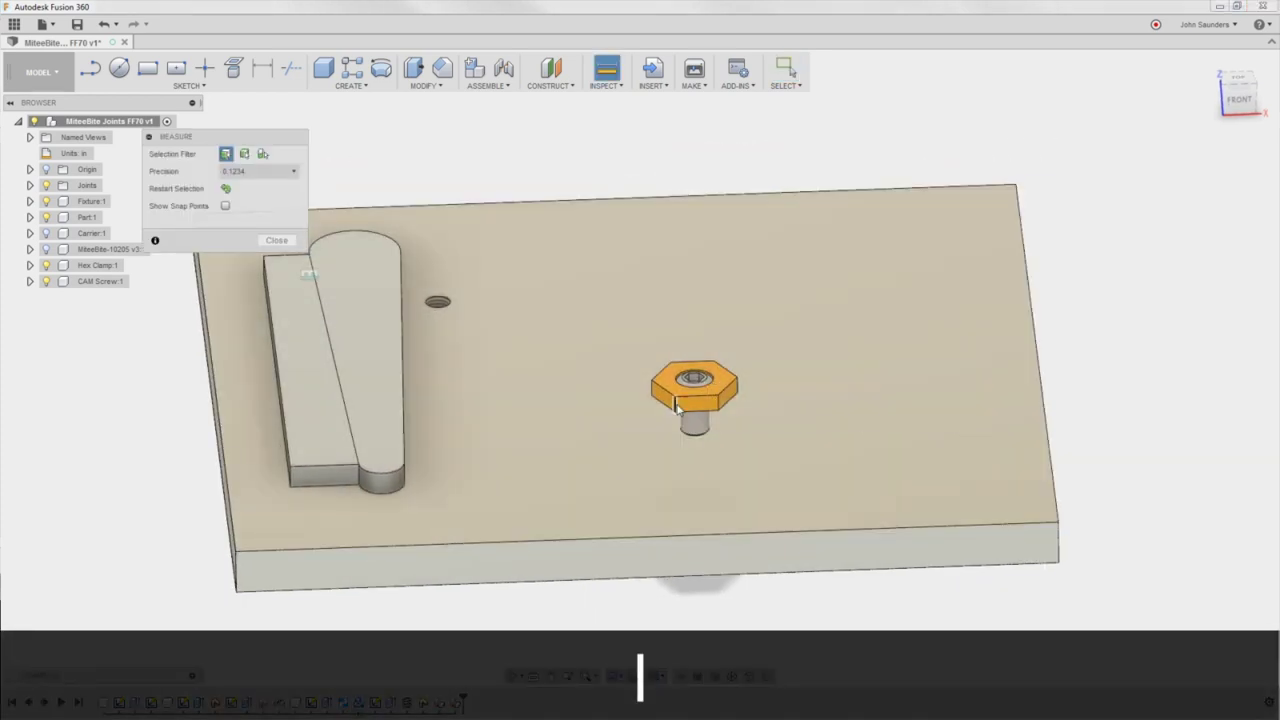
{"action": "scroll", "coordinate": [676, 404], "scroll_direction": "up", "scroll_amount": 3}
{"action": "left_click", "coordinate": [677, 412]}
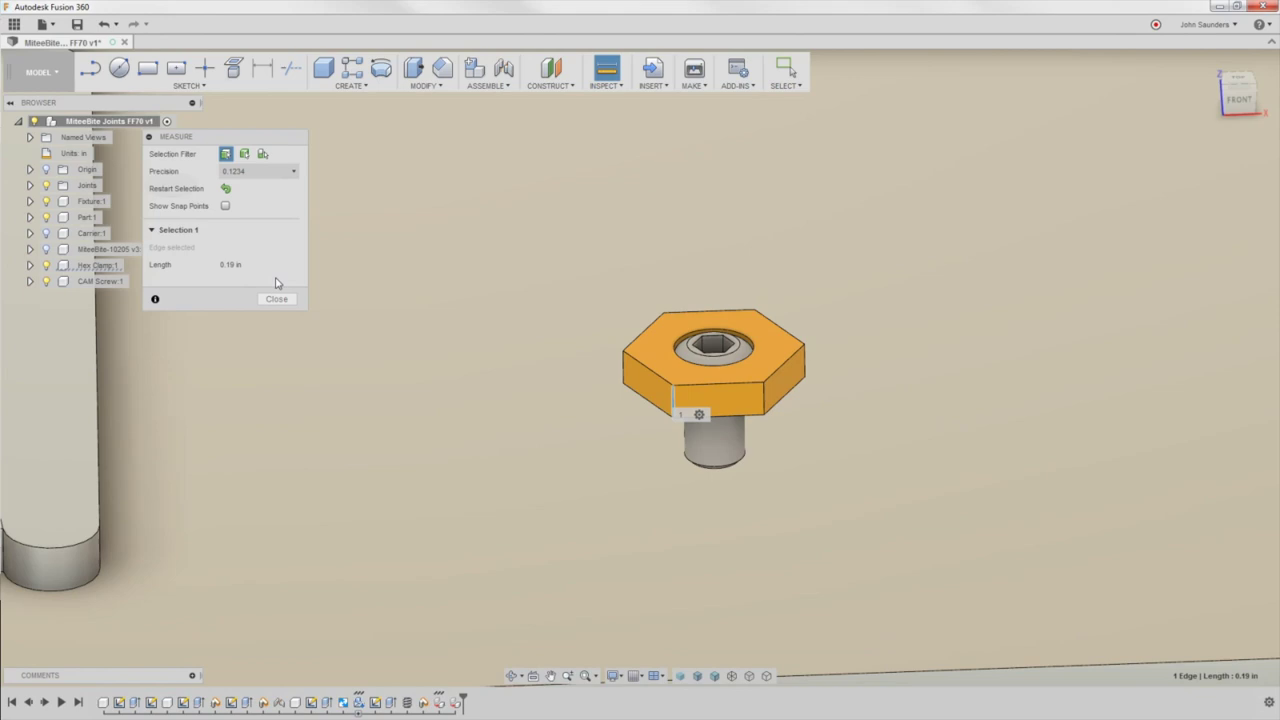
{"action": "left_click", "coordinate": [276, 299]}
{"action": "scroll", "coordinate": [497, 363], "scroll_direction": "down", "scroll_amount": 5}
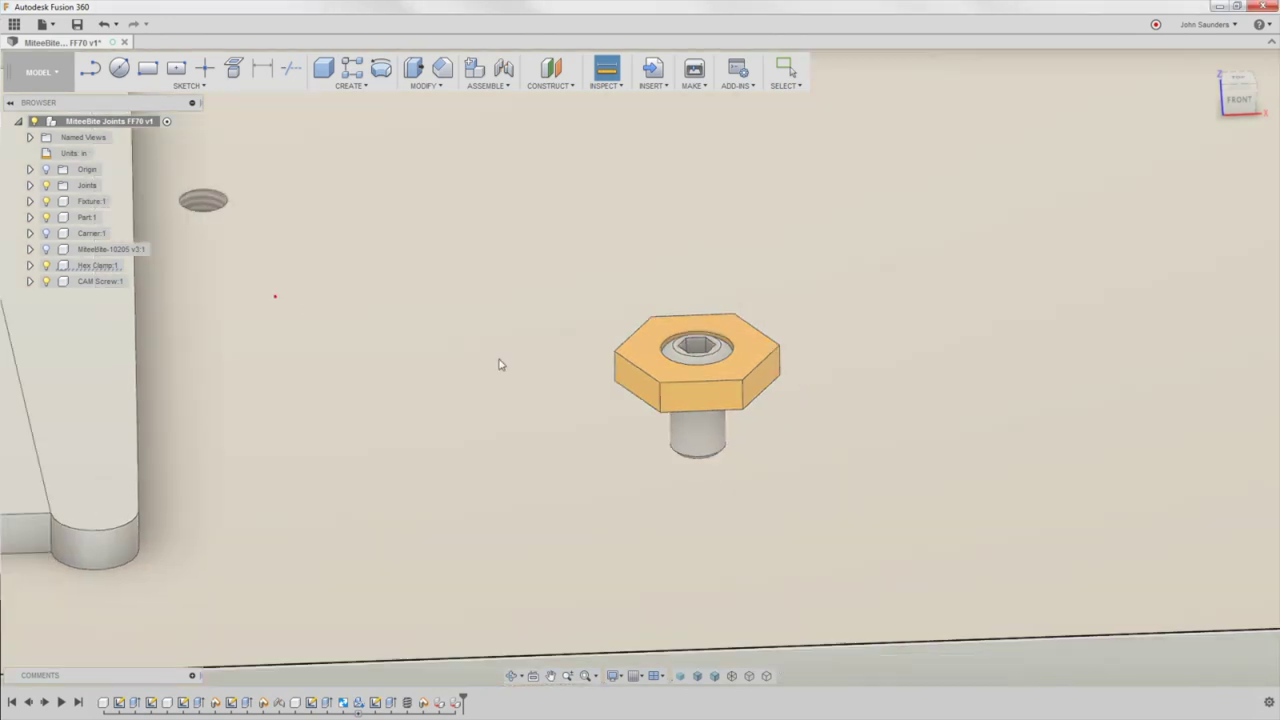
Start a joint, hide the Hex Clamp, and bring the underside of the CAM Screw's head into close view
{"action": "key", "text": "j"}
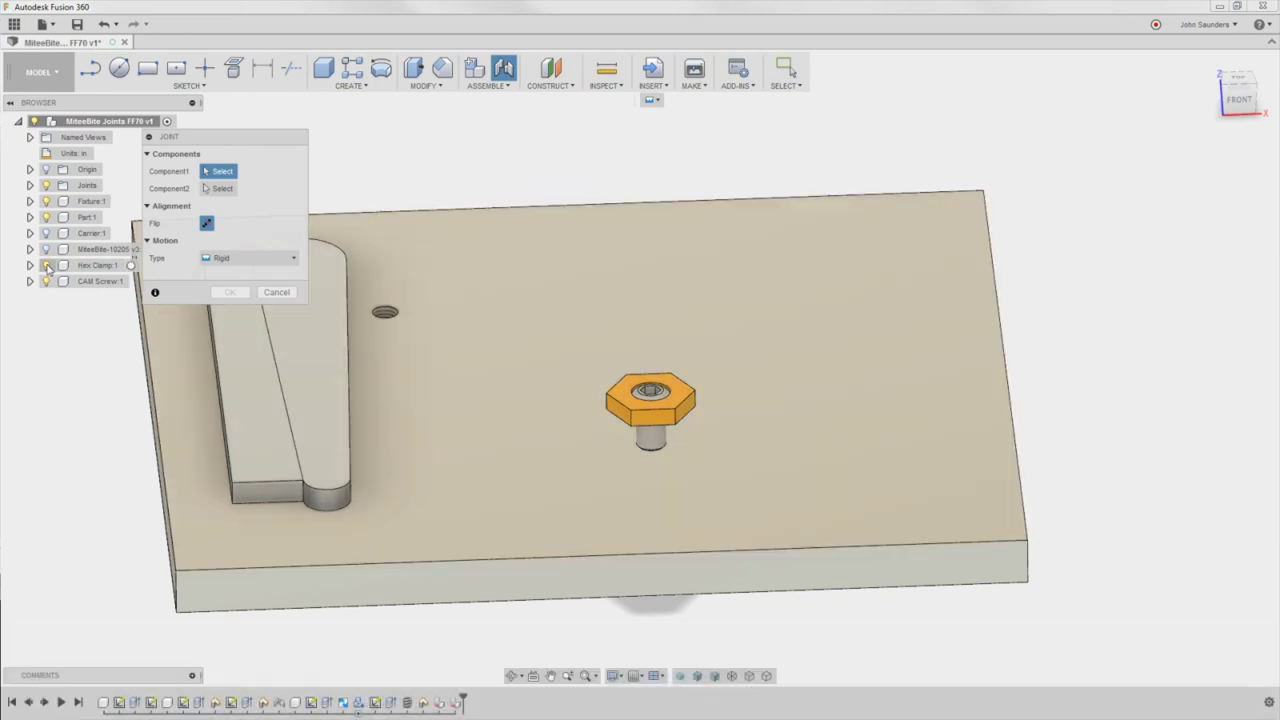
{"action": "left_click", "coordinate": [47, 266]}
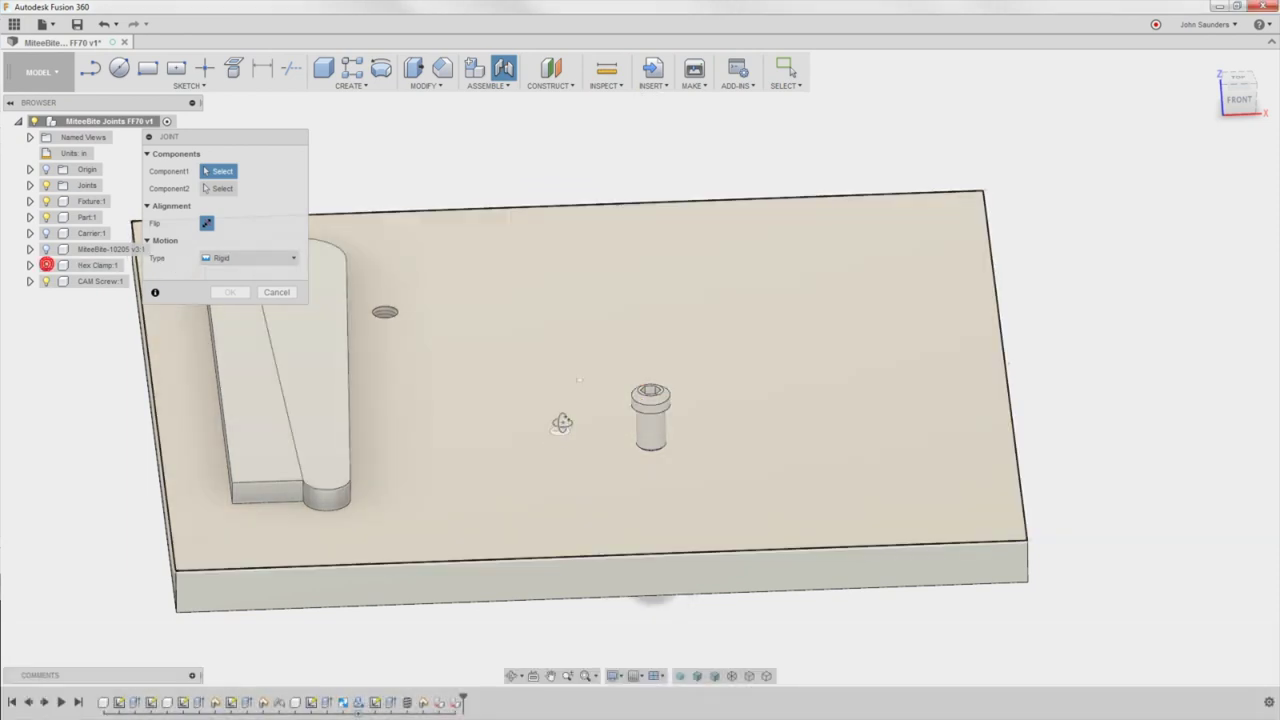
{"action": "middle_click_drag", "start_coordinate": [569, 423], "coordinate": [586, 356], "text": "shift"}
{"action": "scroll", "coordinate": [688, 178], "scroll_direction": "up", "scroll_amount": 1}
{"action": "middle_click_drag", "start_coordinate": [730, 208], "coordinate": [770, 369]}
{"action": "scroll", "coordinate": [766, 343], "scroll_direction": "up", "scroll_amount": 6}
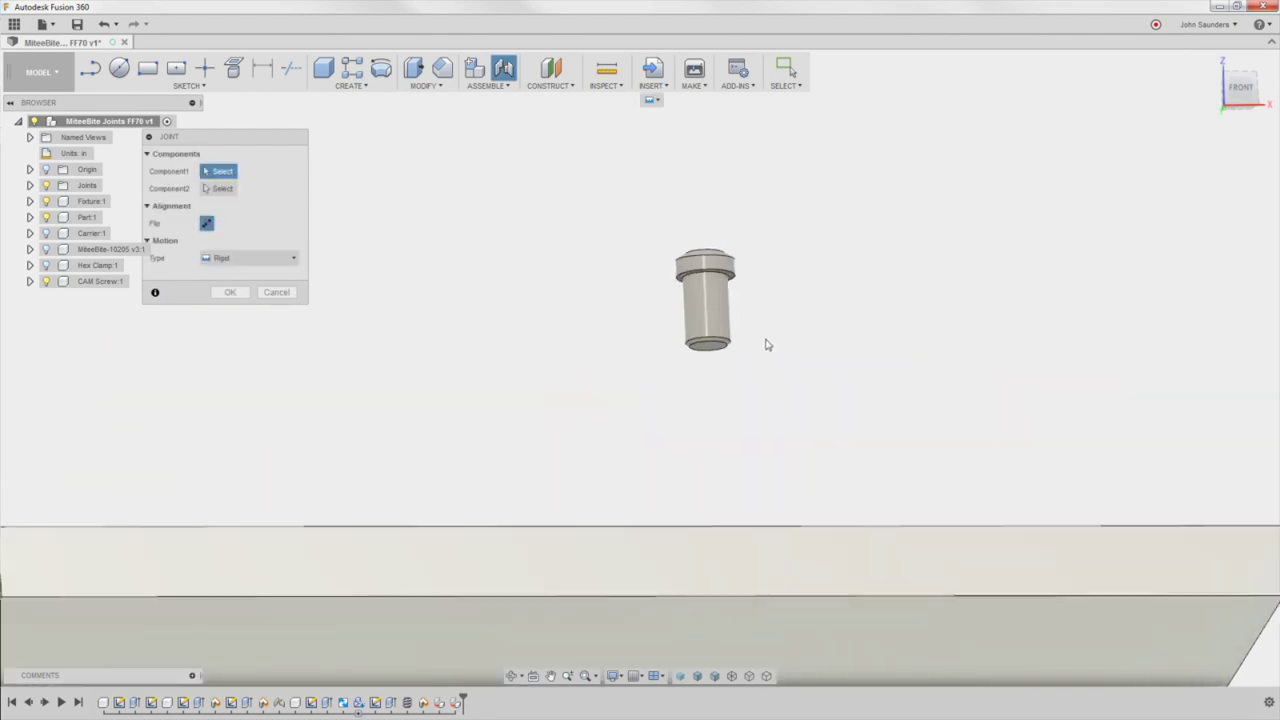
{"action": "middle_click_drag", "start_coordinate": [742, 301], "coordinate": [800, 380], "text": "shift"}
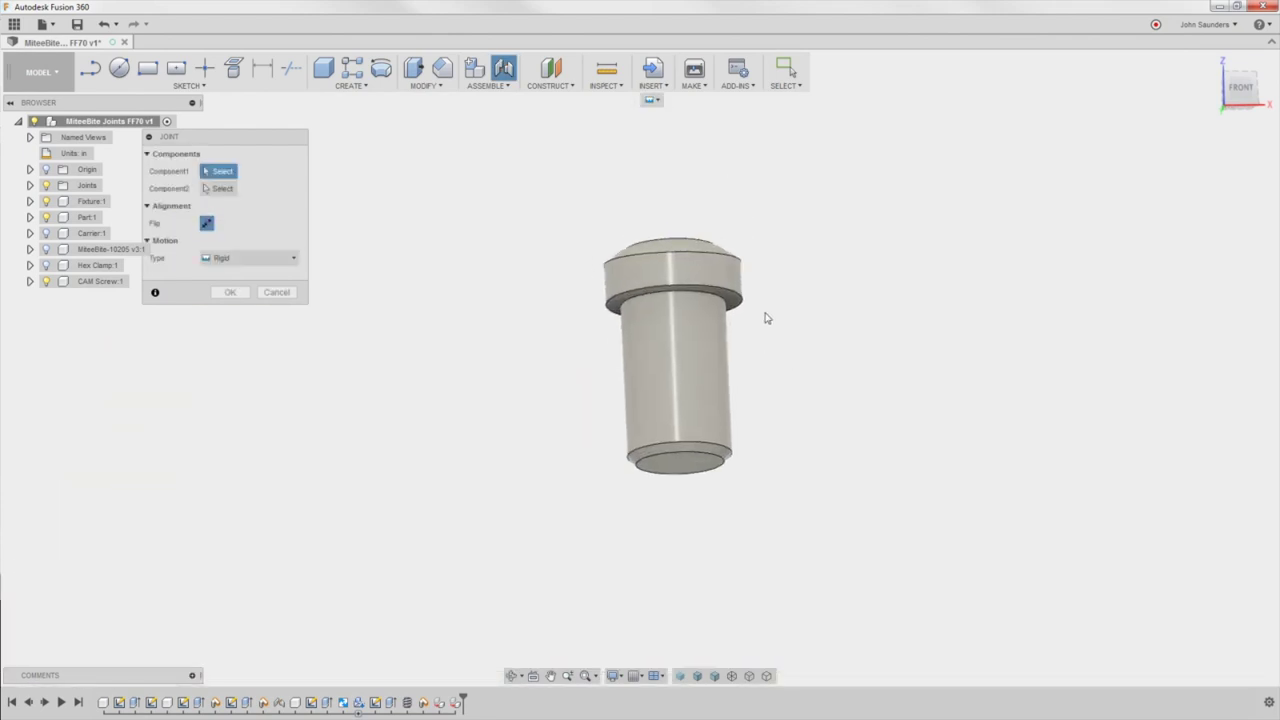
{"action": "middle_click_drag", "start_coordinate": [766, 317], "coordinate": [733, 314], "text": "shift"}
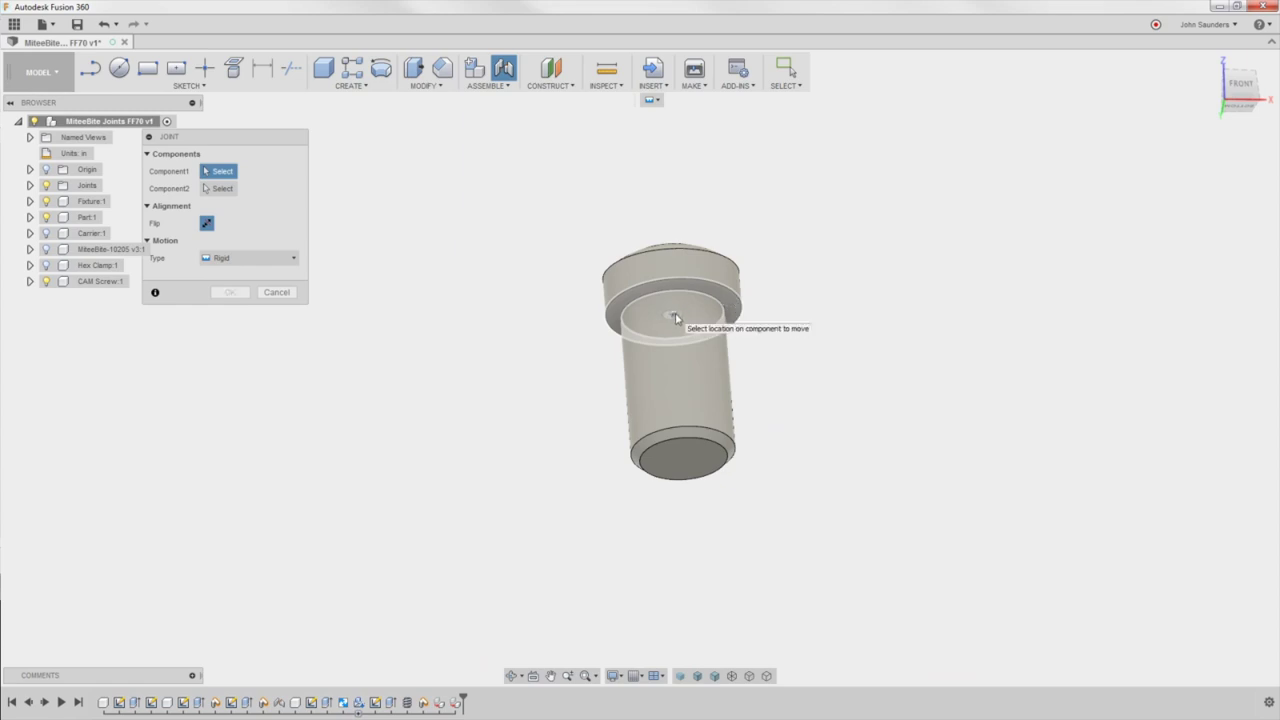
Examine the CAM Screw's head and hex socket closely from directly above
{"action": "middle_click_drag", "start_coordinate": [830, 250], "coordinate": [851, 312], "text": "shift"}
{"action": "middle_click_drag", "start_coordinate": [1110, 160], "coordinate": [1075, 275], "text": "shift"}
{"action": "left_click", "coordinate": [1240, 84]}
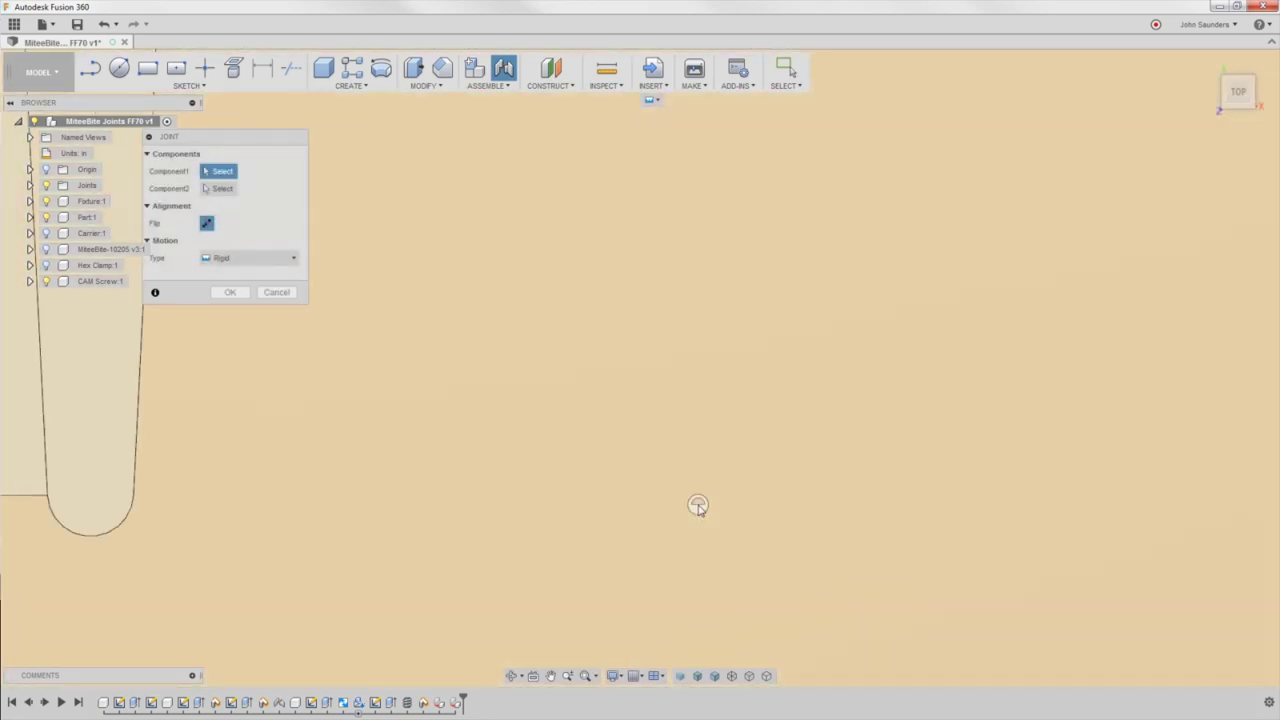
{"action": "middle_click_drag", "start_coordinate": [690, 330], "coordinate": [712, 316]}
{"action": "scroll", "coordinate": [712, 316], "scroll_direction": "up", "scroll_amount": 3}
{"action": "scroll", "coordinate": [640, 475], "scroll_direction": "up", "scroll_amount": 3}
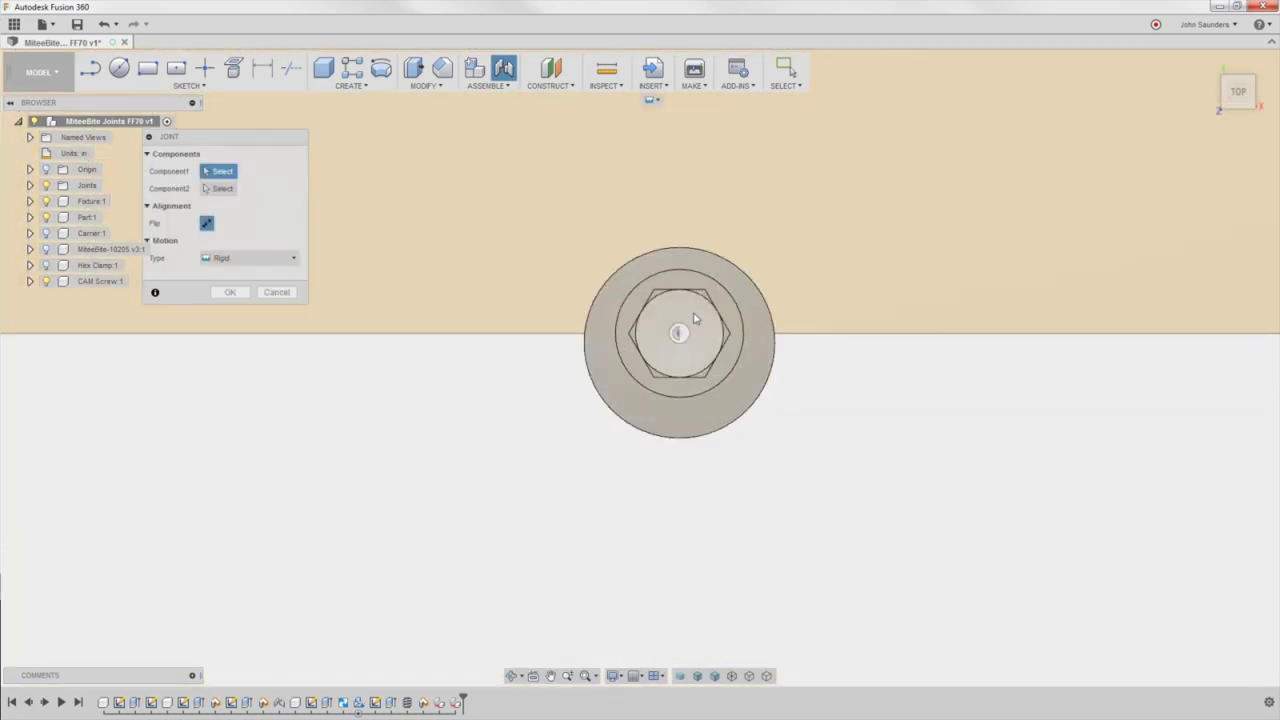
Place the joint's first origin on the CAM Screw at the centre of the head's underside, where the shank meets it
{"action": "scroll", "coordinate": [680, 333], "scroll_direction": "up", "scroll_amount": 4}
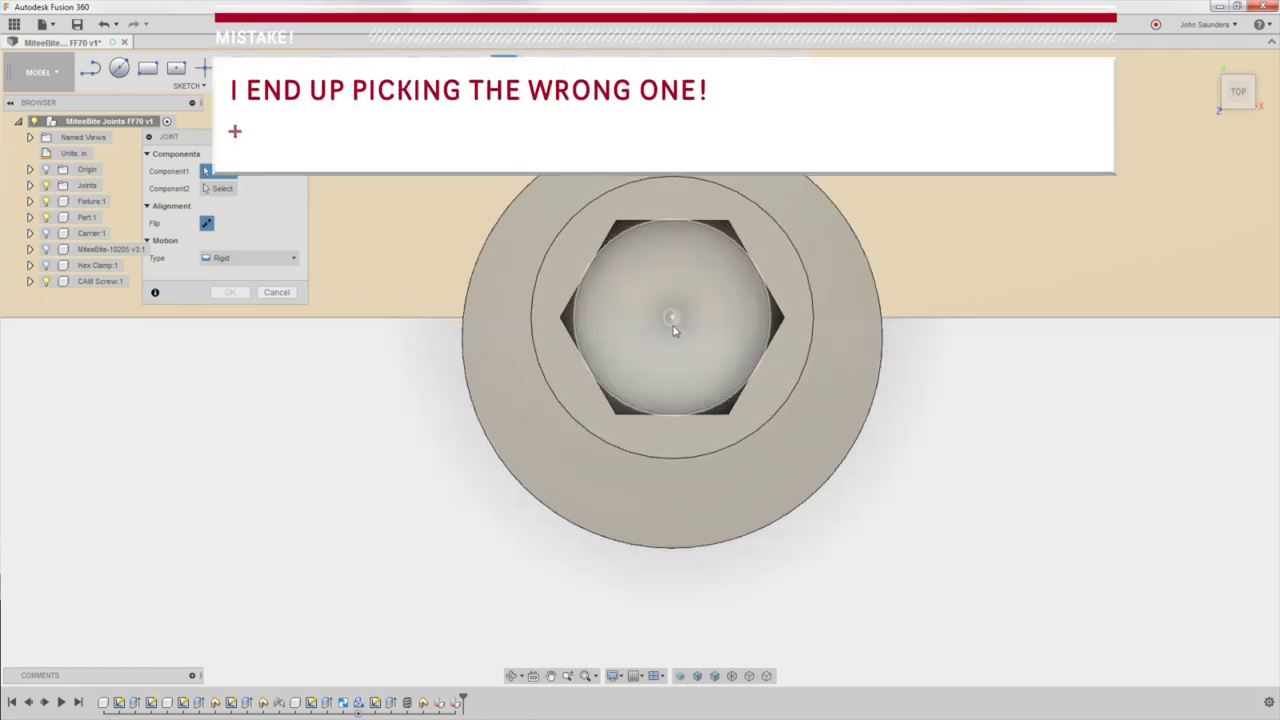
{"action": "scroll", "coordinate": [838, 443], "scroll_direction": "down", "scroll_amount": 3}
{"action": "scroll", "coordinate": [838, 443], "scroll_direction": "down", "scroll_amount": 1}
{"action": "middle_click_drag", "start_coordinate": [871, 486], "coordinate": [900, 354], "text": "shift"}
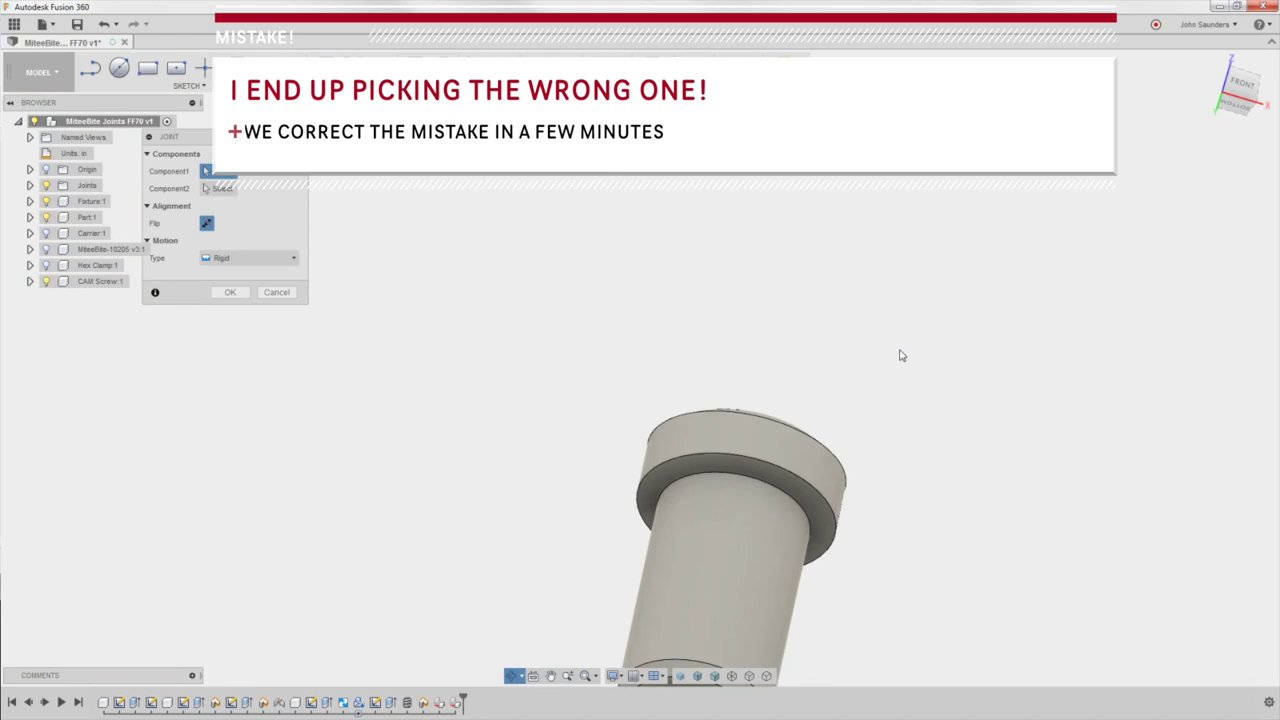
{"action": "scroll", "coordinate": [900, 354], "scroll_direction": "down", "scroll_amount": 2}
{"action": "scroll", "coordinate": [843, 448], "scroll_direction": "up", "scroll_amount": 4}
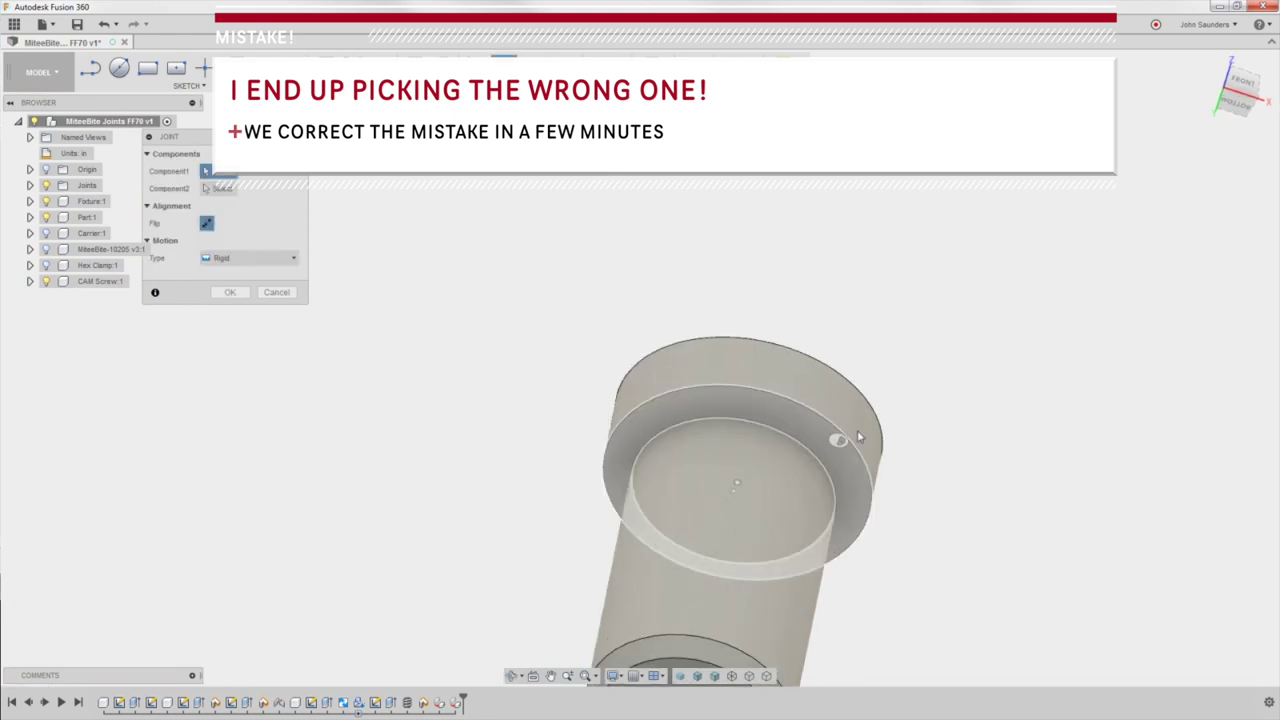
{"action": "middle_click_drag", "start_coordinate": [860, 434], "coordinate": [873, 411], "text": "shift"}
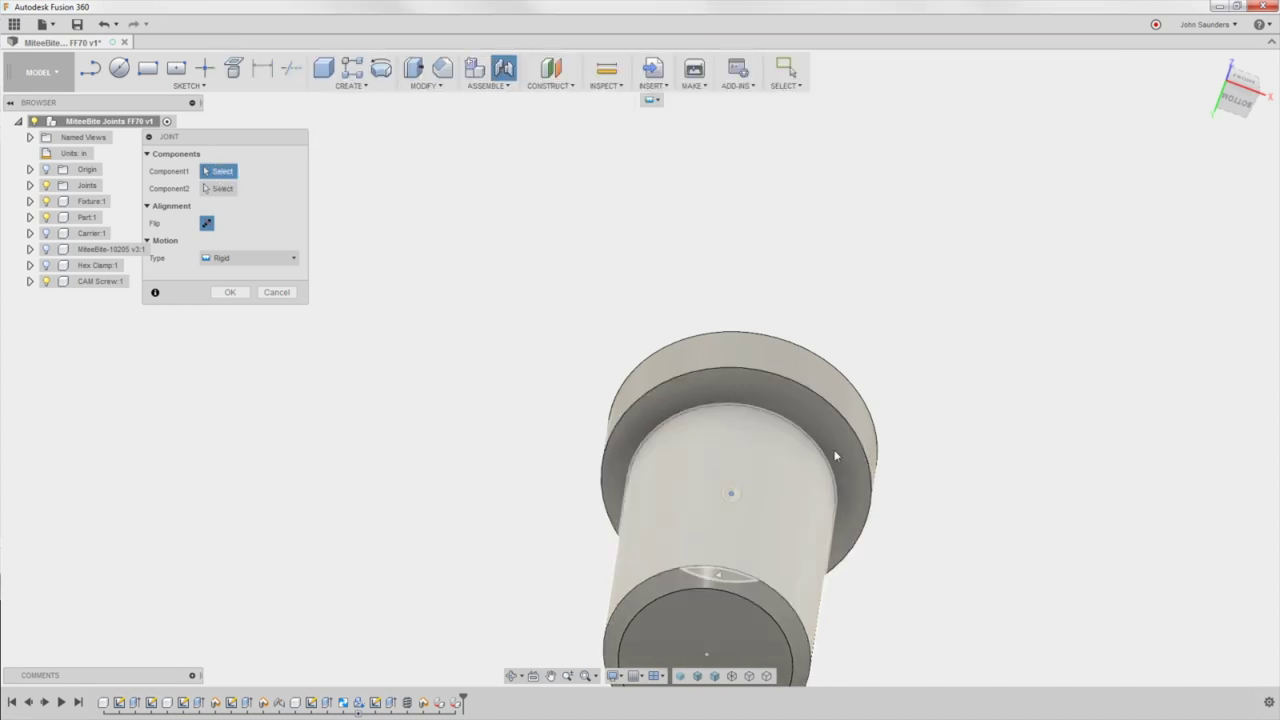
{"action": "left_click", "coordinate": [750, 498]}
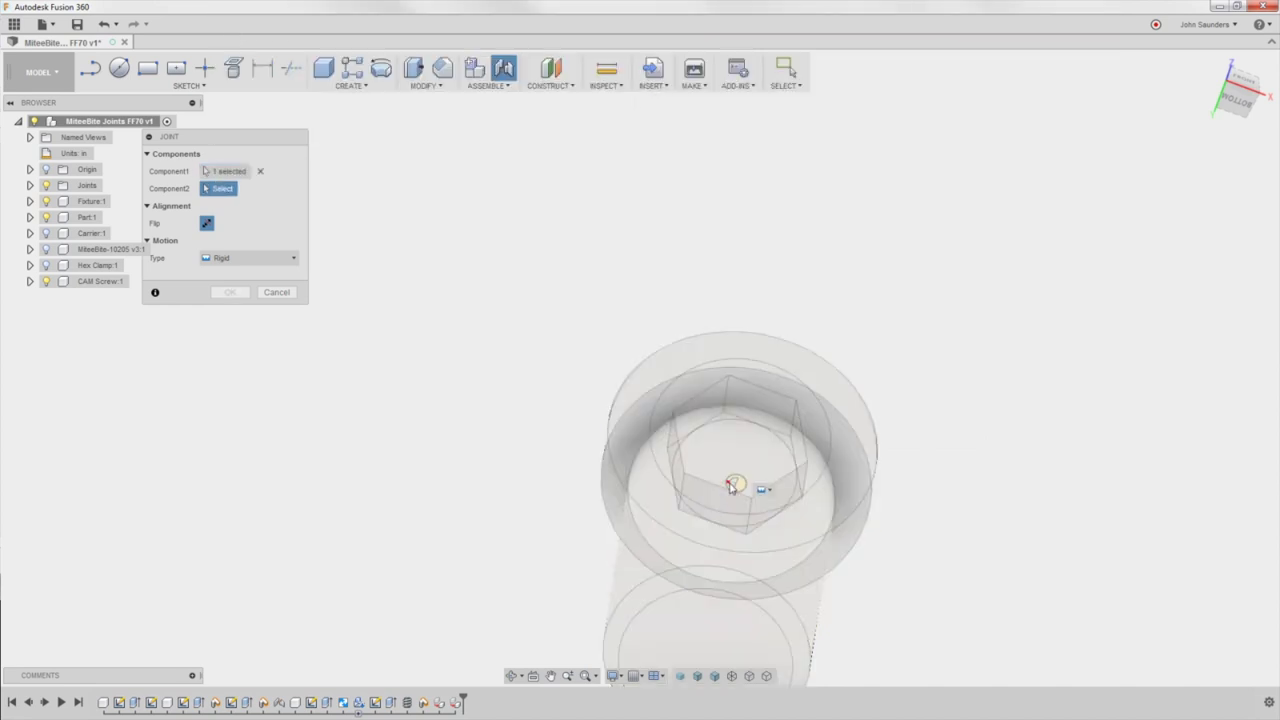
Set the joint's motion to Revolute and snap its second location to the centre of the fixture plate's hole beside the part
{"action": "scroll", "coordinate": [554, 457], "scroll_direction": "down", "scroll_amount": 6}
{"action": "middle_click_drag", "start_coordinate": [491, 431], "coordinate": [481, 473], "text": "shift"}
{"action": "scroll", "coordinate": [566, 445], "scroll_direction": "up", "scroll_amount": 4}
{"action": "middle_click_drag", "start_coordinate": [649, 403], "coordinate": [559, 404], "text": "shift"}
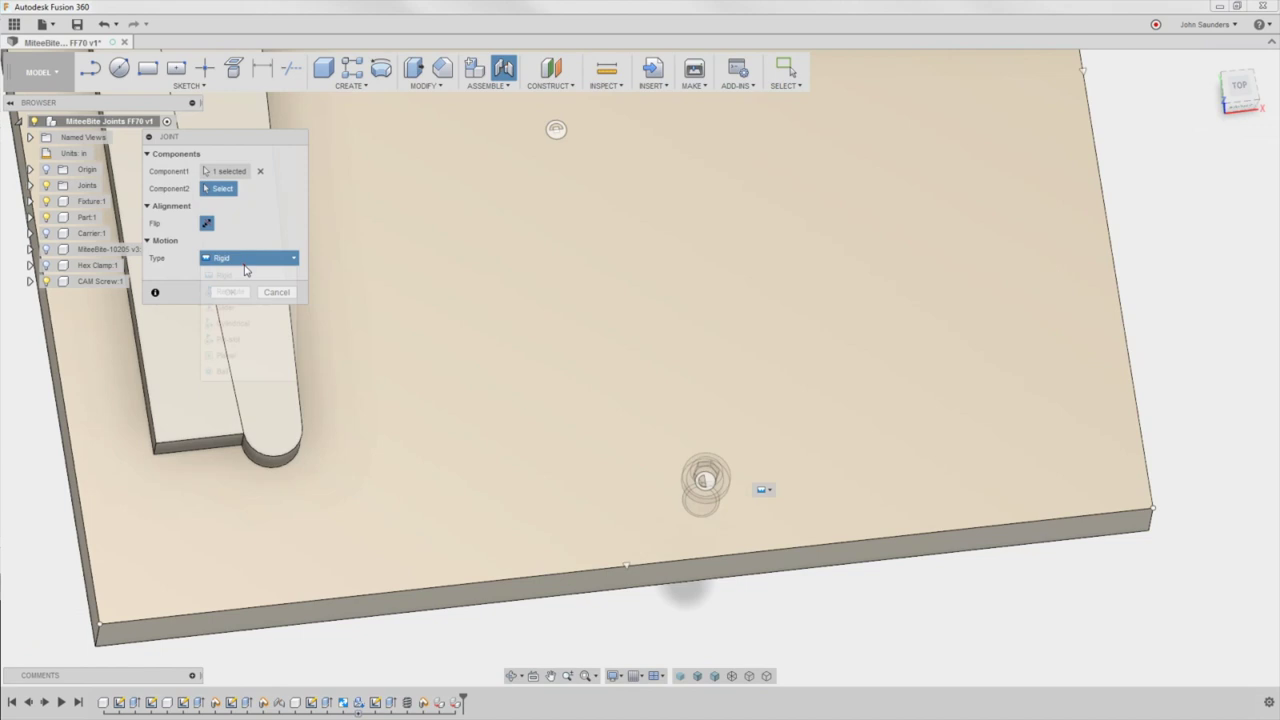
{"action": "left_click", "coordinate": [248, 258]}
{"action": "left_click", "coordinate": [243, 290]}
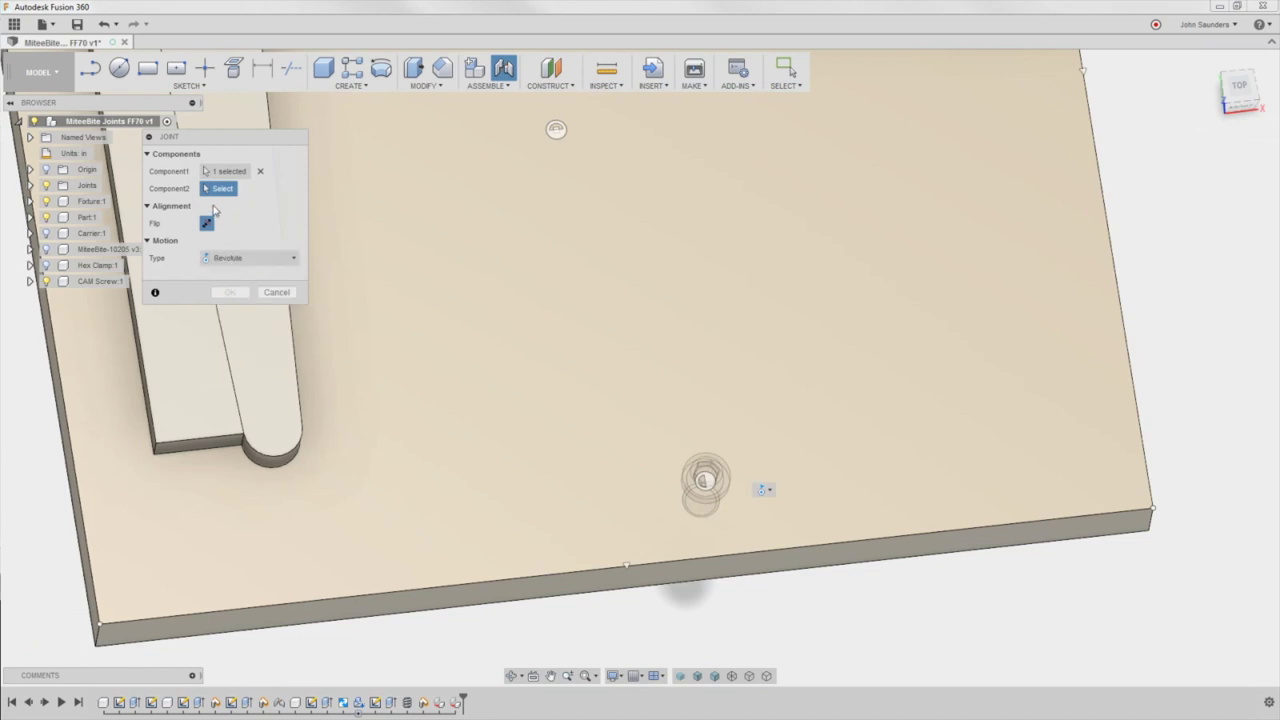
{"action": "scroll", "coordinate": [450, 275], "scroll_direction": "down", "scroll_amount": 3}
{"action": "middle_click_drag", "start_coordinate": [450, 273], "coordinate": [617, 460]}
{"action": "scroll", "coordinate": [555, 322], "scroll_direction": "up", "scroll_amount": 4}
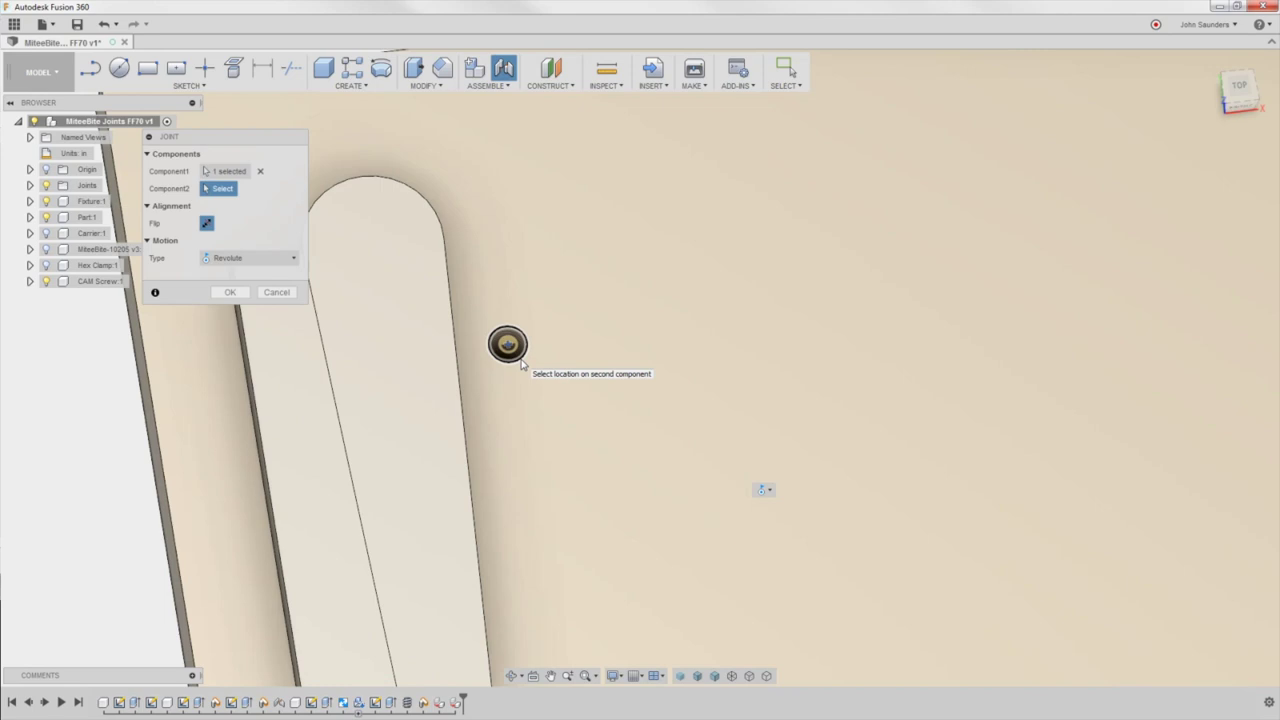
{"action": "left_click", "coordinate": [507, 345]}
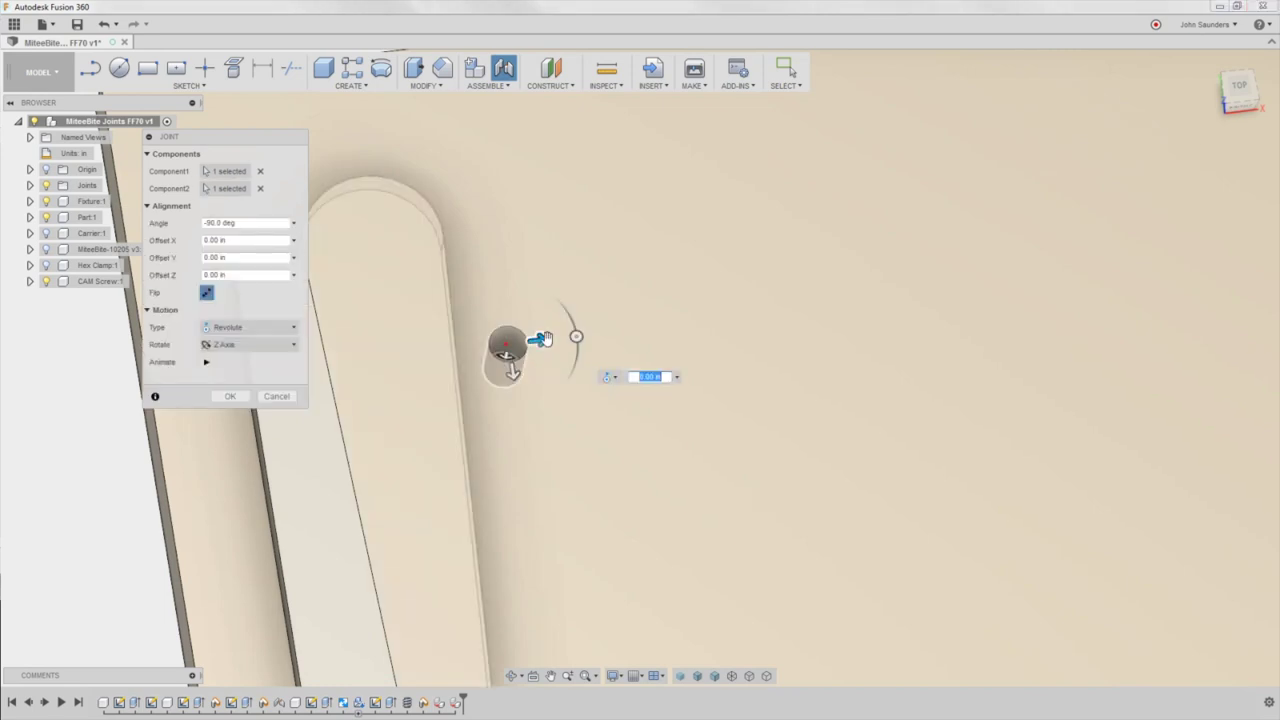
Raise the CAM Screw above the plate with a Z offset of -0.19 in and finish the revolute joint
{"action": "left_click", "coordinate": [1239, 110]}
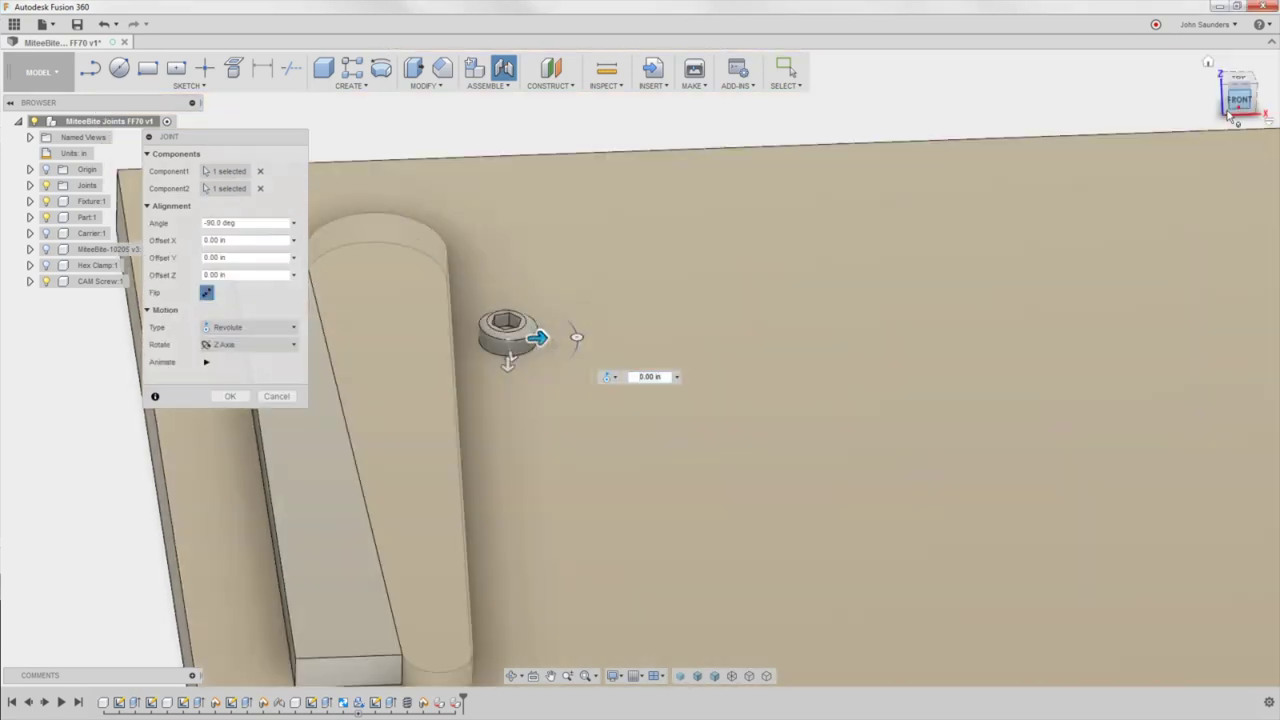
{"action": "middle_click_drag", "start_coordinate": [509, 282], "coordinate": [519, 303], "text": "shift"}
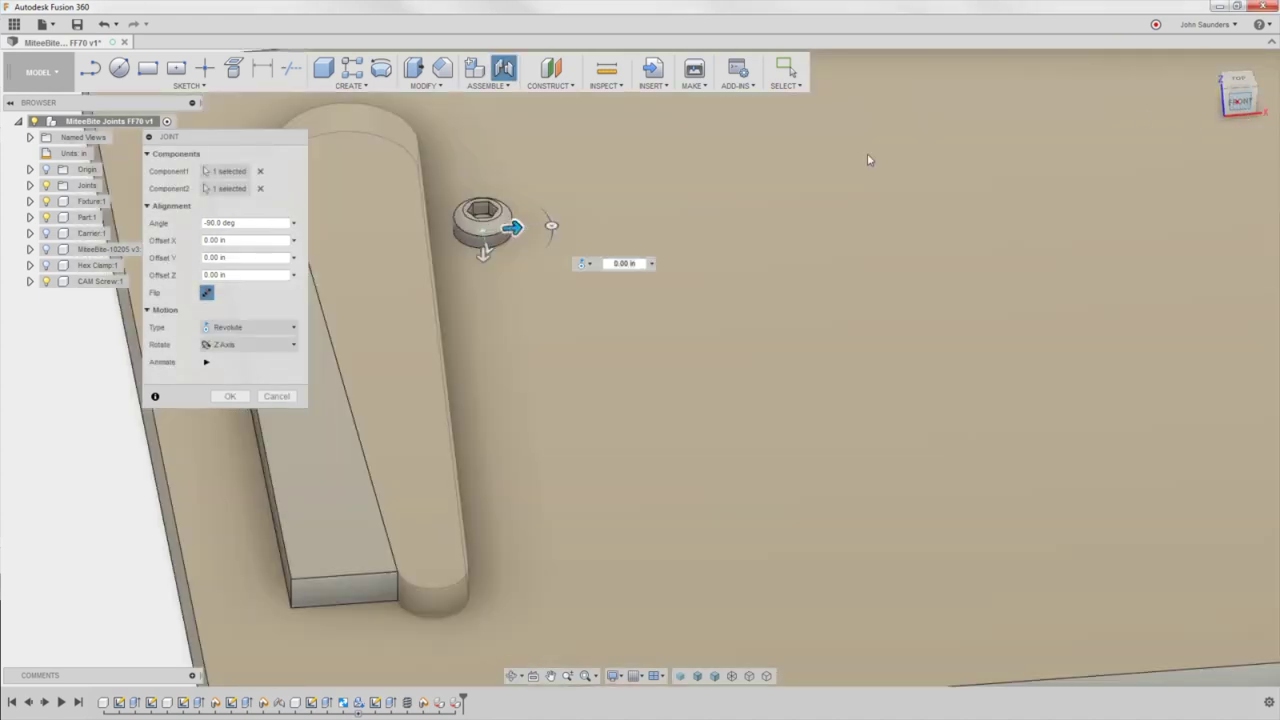
{"action": "left_click", "coordinate": [1230, 106]}
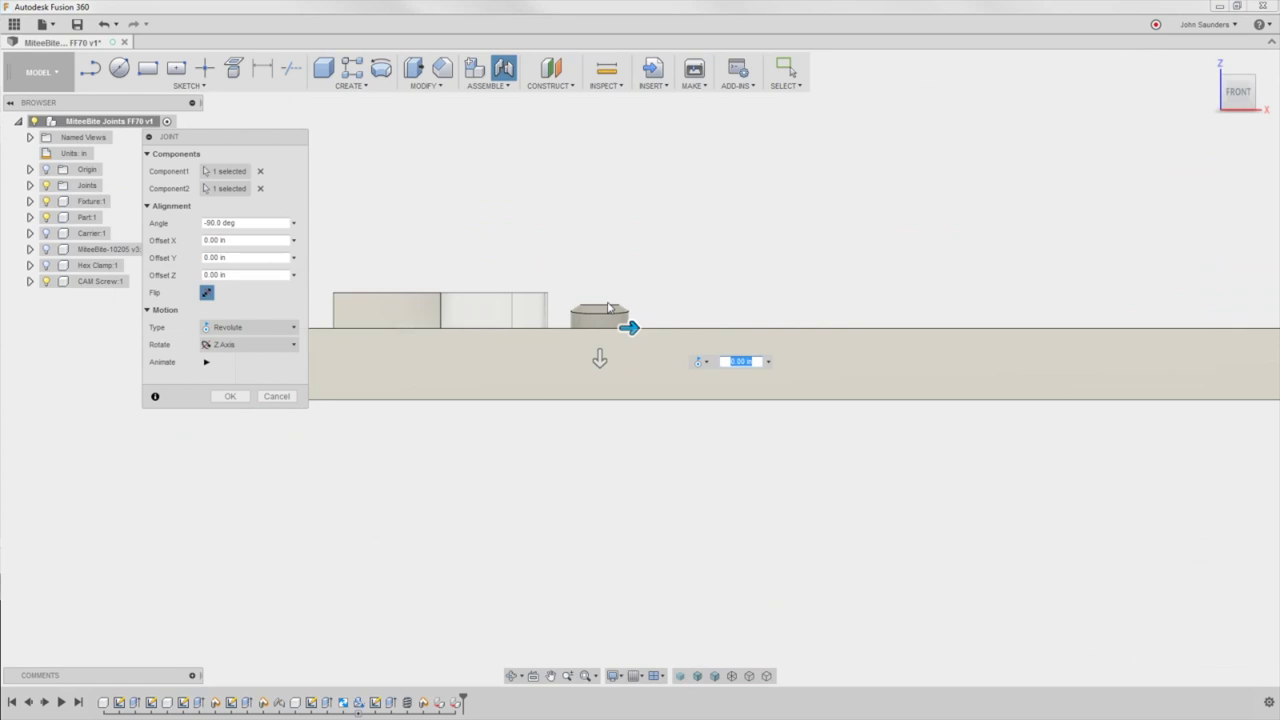
{"action": "scroll", "coordinate": [608, 307], "scroll_direction": "up", "scroll_amount": 3}
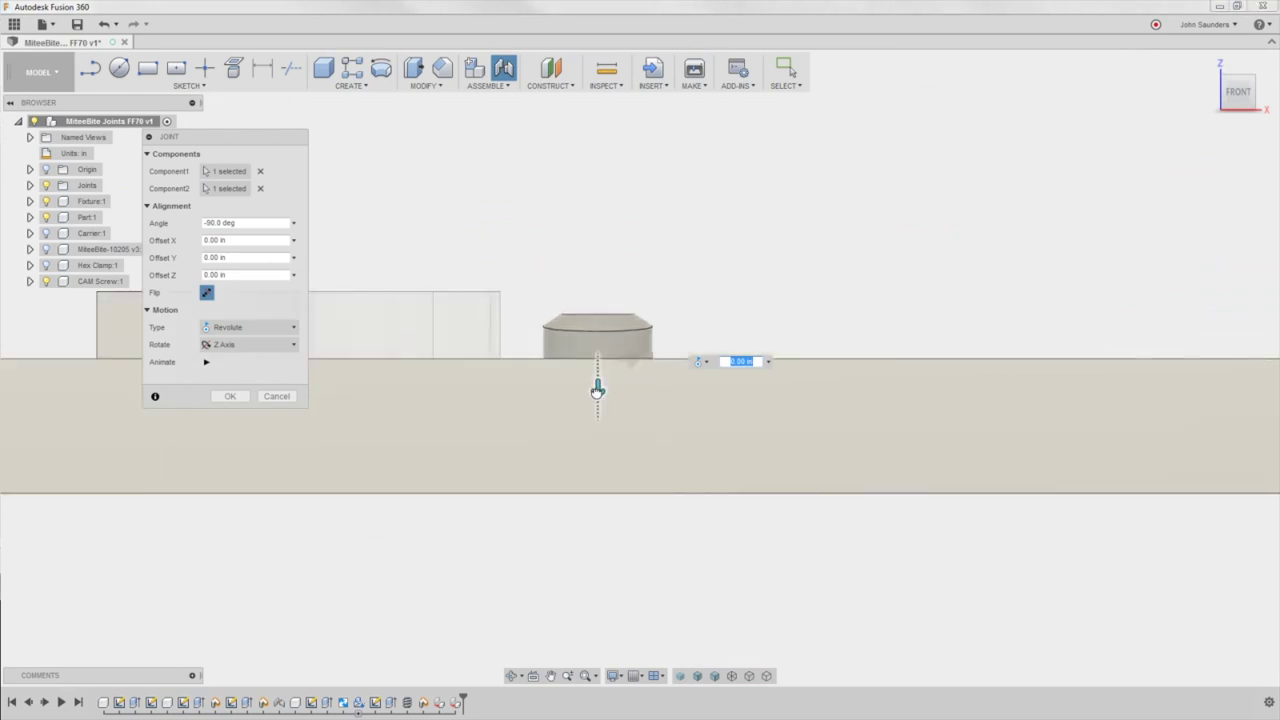
{"action": "mouse_move", "coordinate": [597, 390]}
{"action": "left_mouse_down"}
{"action": "mouse_move", "coordinate": [600, 330]}
{"action": "mouse_move", "coordinate": [607, 368]}
{"action": "left_mouse_up"}
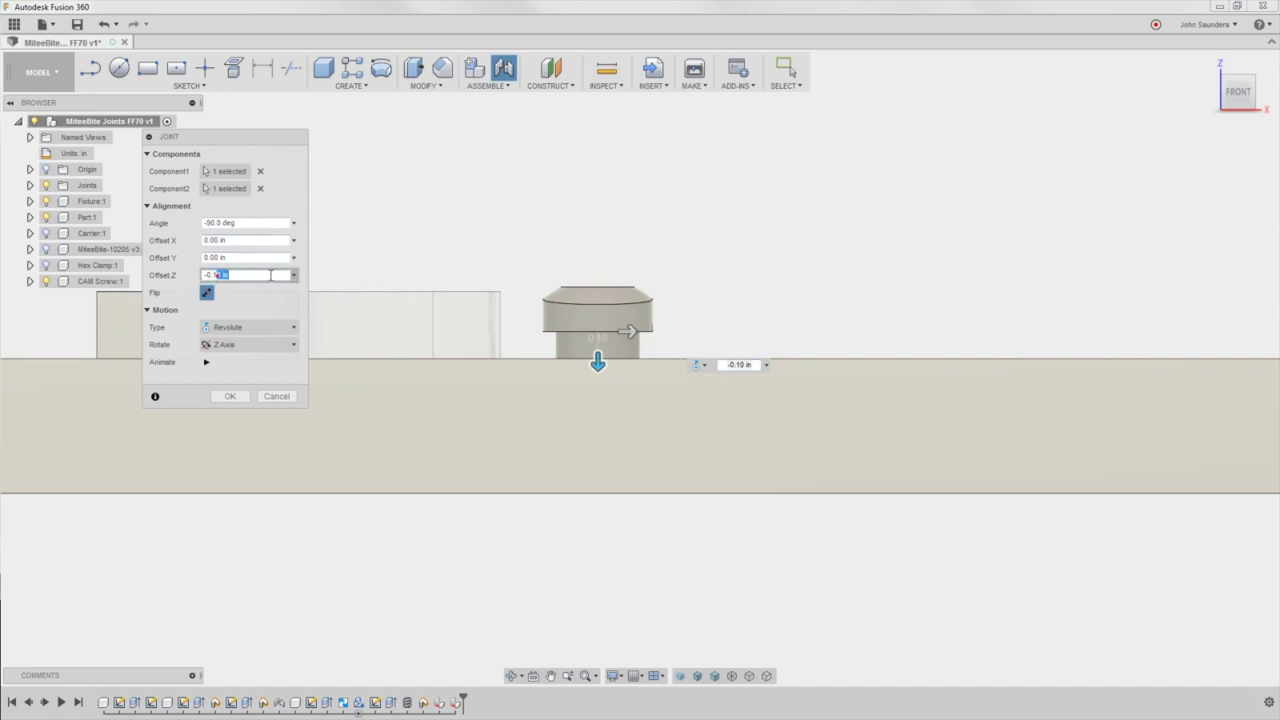
{"action": "type", "text": "9"}
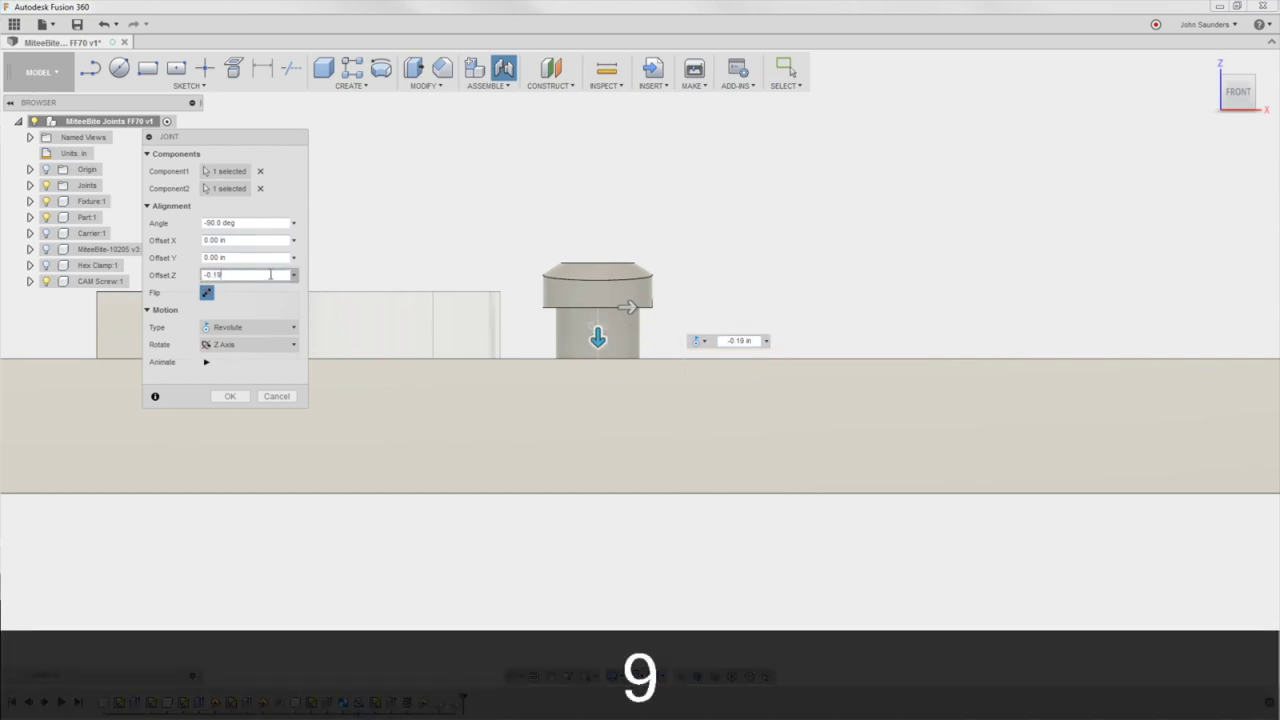
{"action": "left_click", "coordinate": [230, 396]}
Show the Hex Clamp again so that it appears together with the fixture plate and CAM Screw
{"action": "left_click", "coordinate": [46, 266]}
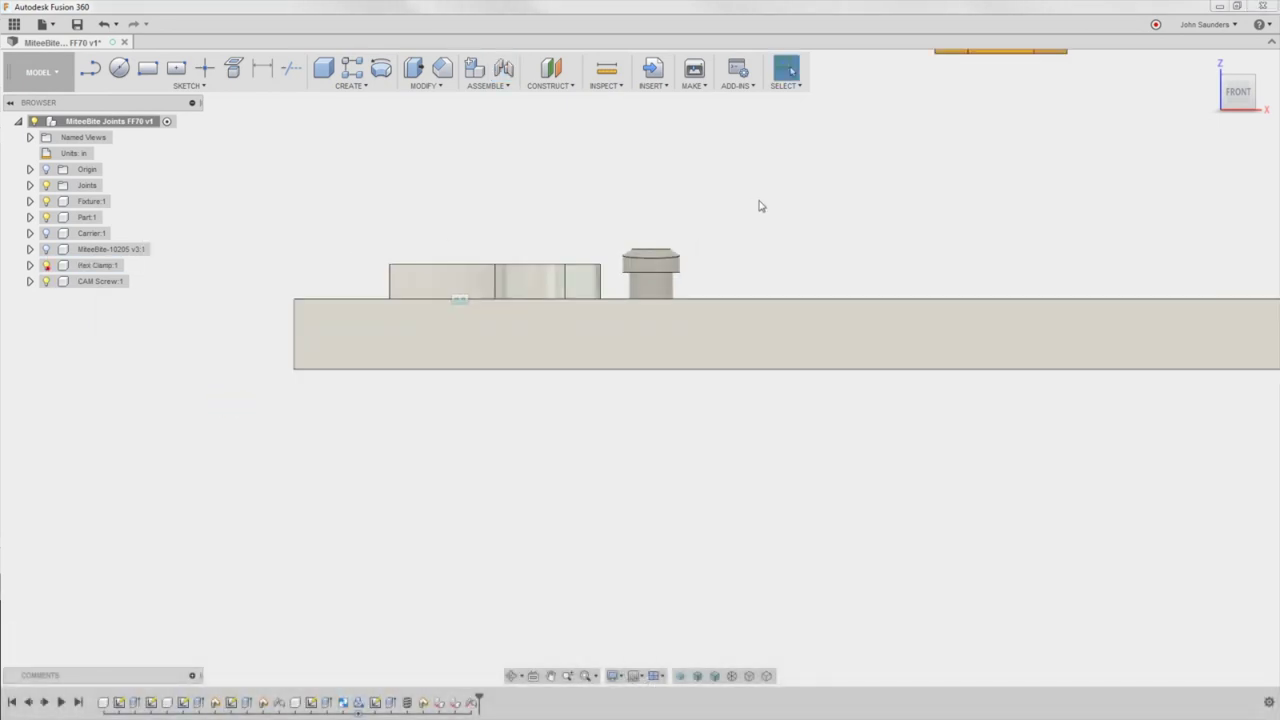
{"action": "middle_click_drag", "start_coordinate": [760, 206], "coordinate": [650, 444], "text": "shift"}
{"action": "scroll", "coordinate": [769, 260], "scroll_direction": "down", "scroll_amount": 2}
{"action": "scroll", "coordinate": [820, 326], "scroll_direction": "up", "scroll_amount": 1}
{"action": "middle_click_drag", "start_coordinate": [838, 324], "coordinate": [831, 350], "text": "shift"}
{"action": "scroll", "coordinate": [806, 343], "scroll_direction": "down", "scroll_amount": 2}
{"action": "middle_click_drag", "start_coordinate": [706, 243], "coordinate": [677, 349]}
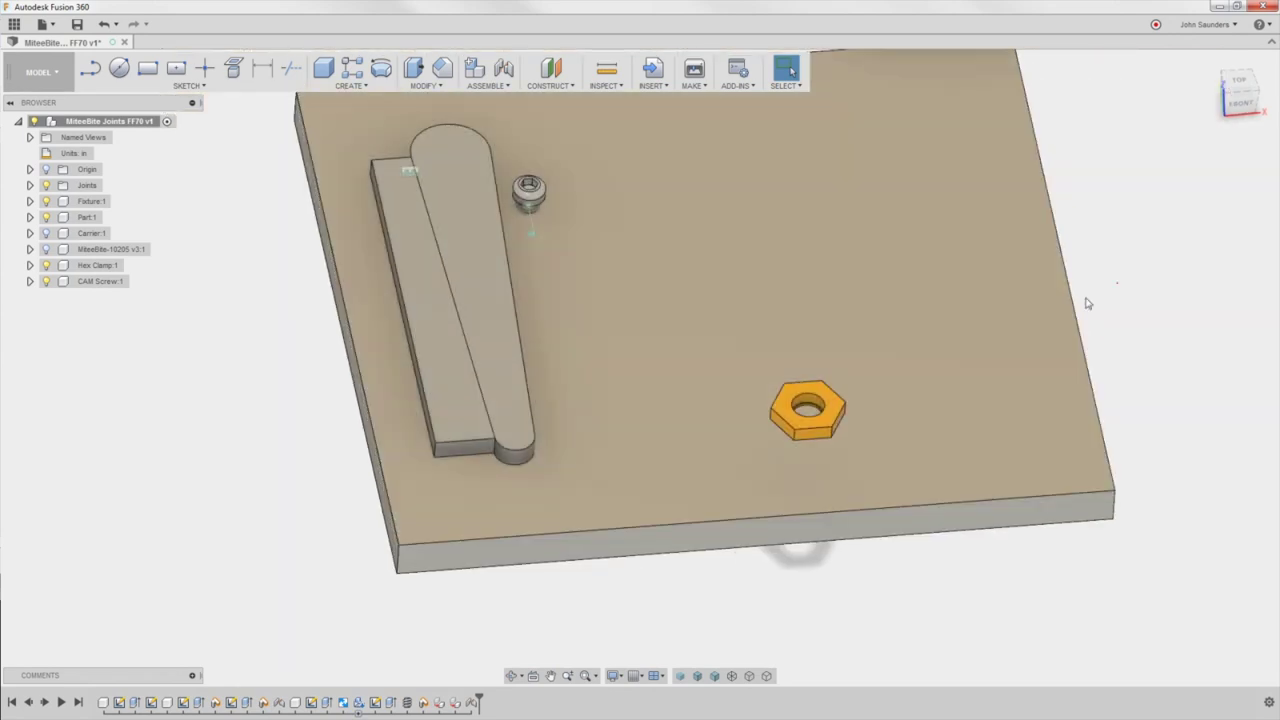
Measure the distance between the two circular edges of the lip at the bottom of the Hex Clamp's bore
{"action": "scroll", "coordinate": [870, 395], "scroll_direction": "up", "scroll_amount": 6}
{"action": "scroll", "coordinate": [690, 448], "scroll_direction": "up", "scroll_amount": 3}
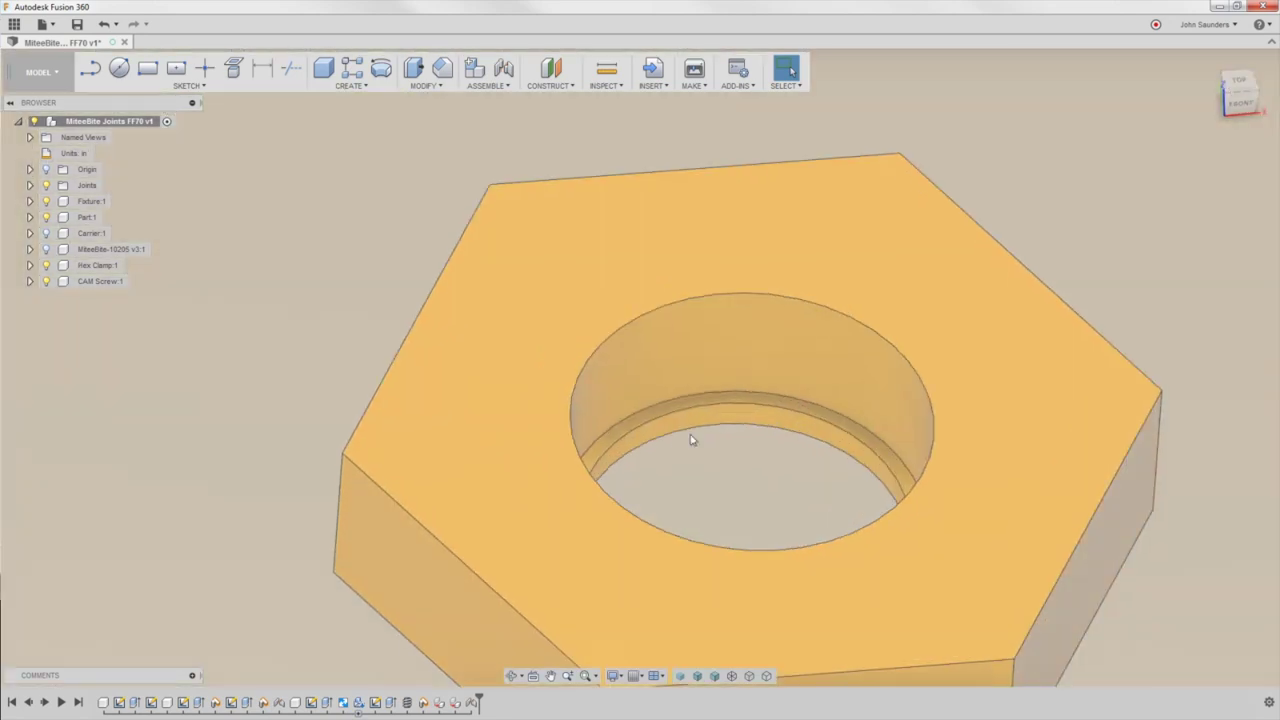
{"action": "key", "text": "i"}
{"action": "left_click", "coordinate": [730, 411]}
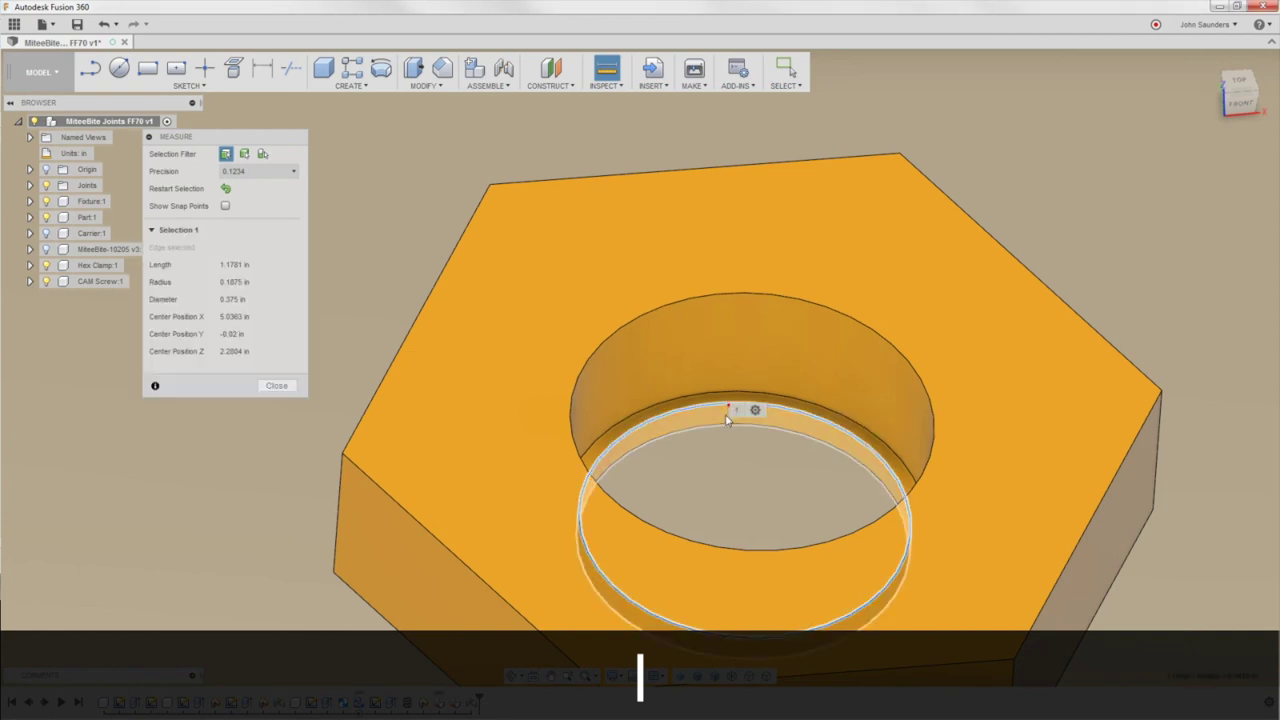
{"action": "left_click", "coordinate": [724, 421]}
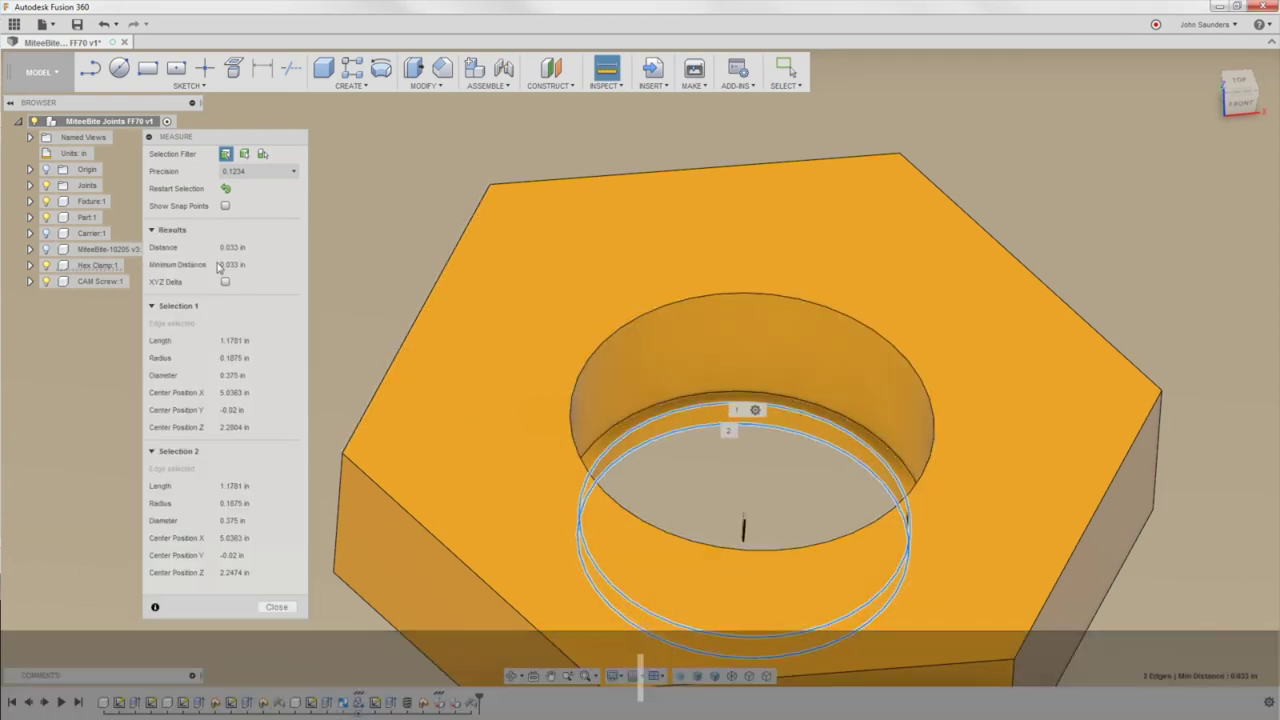
{"action": "left_click", "coordinate": [232, 250]}
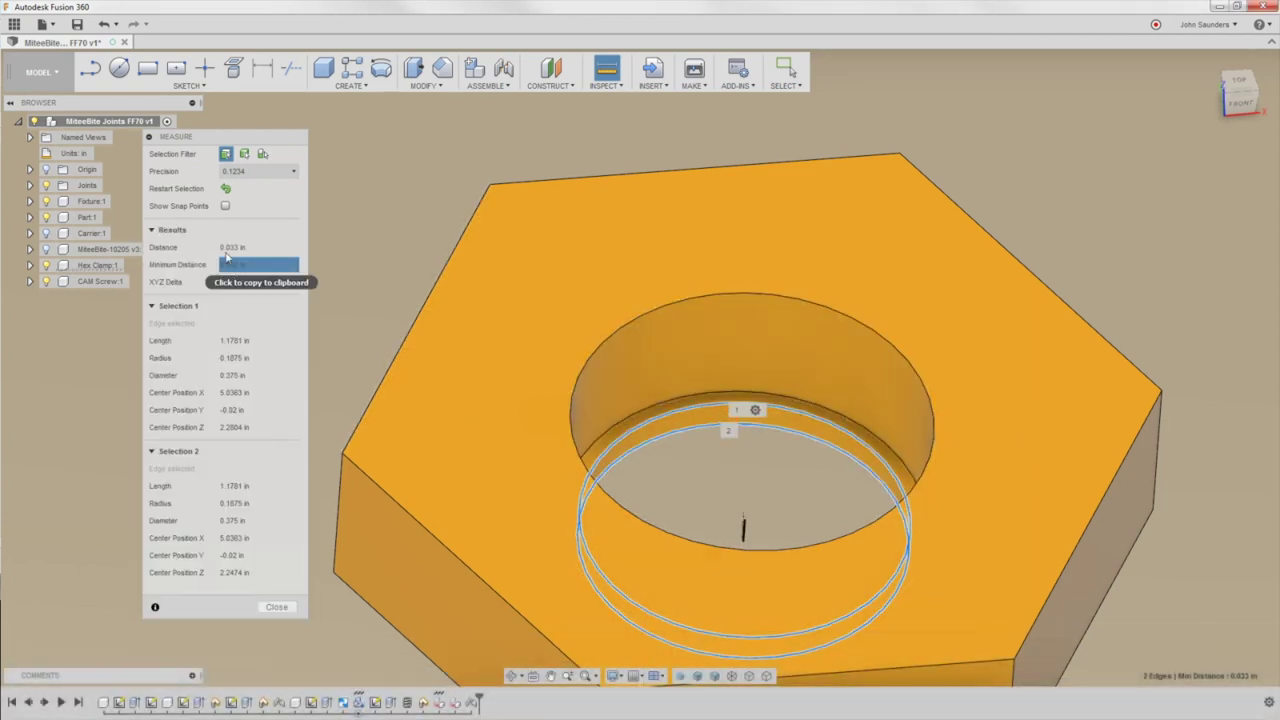
{"action": "left_click", "coordinate": [276, 607]}
Edit the CAM Screw's revolute joint and set its Z offset to -0.033 in
{"action": "scroll", "coordinate": [370, 462], "scroll_direction": "down", "scroll_amount": 5}
{"action": "scroll", "coordinate": [370, 462], "scroll_direction": "down", "scroll_amount": 5}
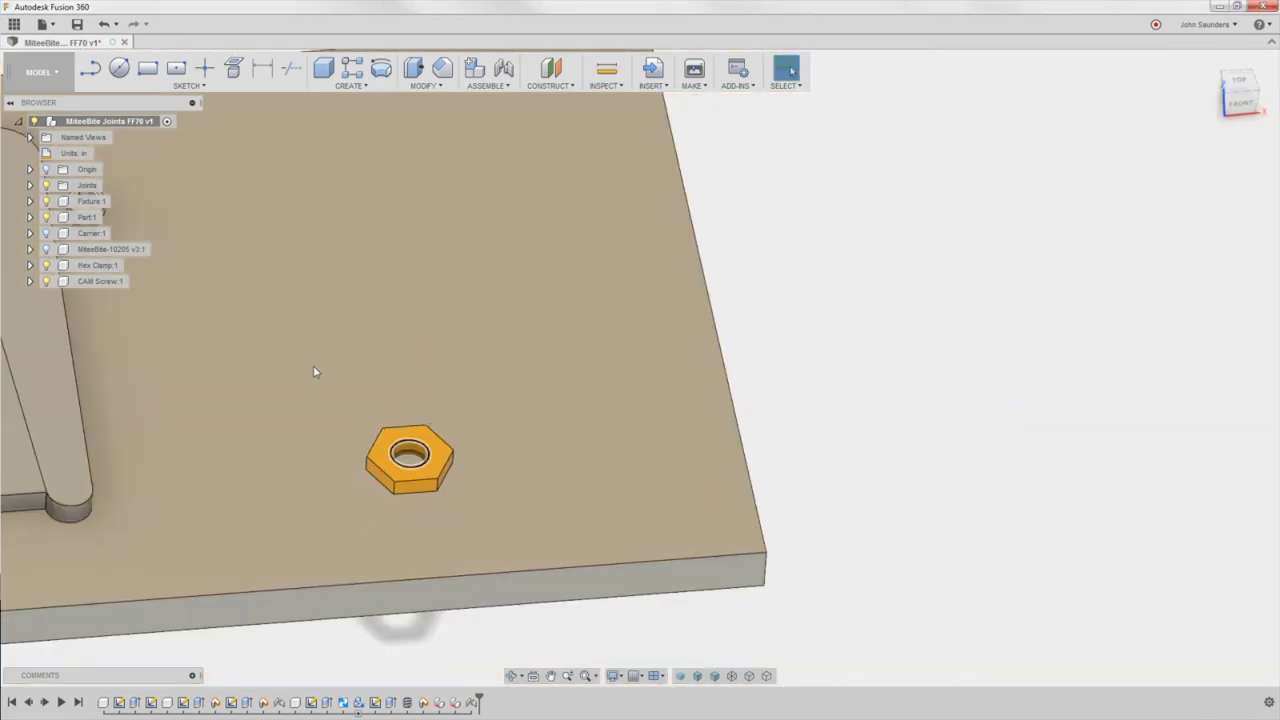
{"action": "middle_click_drag", "start_coordinate": [259, 399], "coordinate": [546, 377]}
{"action": "scroll", "coordinate": [546, 377], "scroll_direction": "down", "scroll_amount": 3}
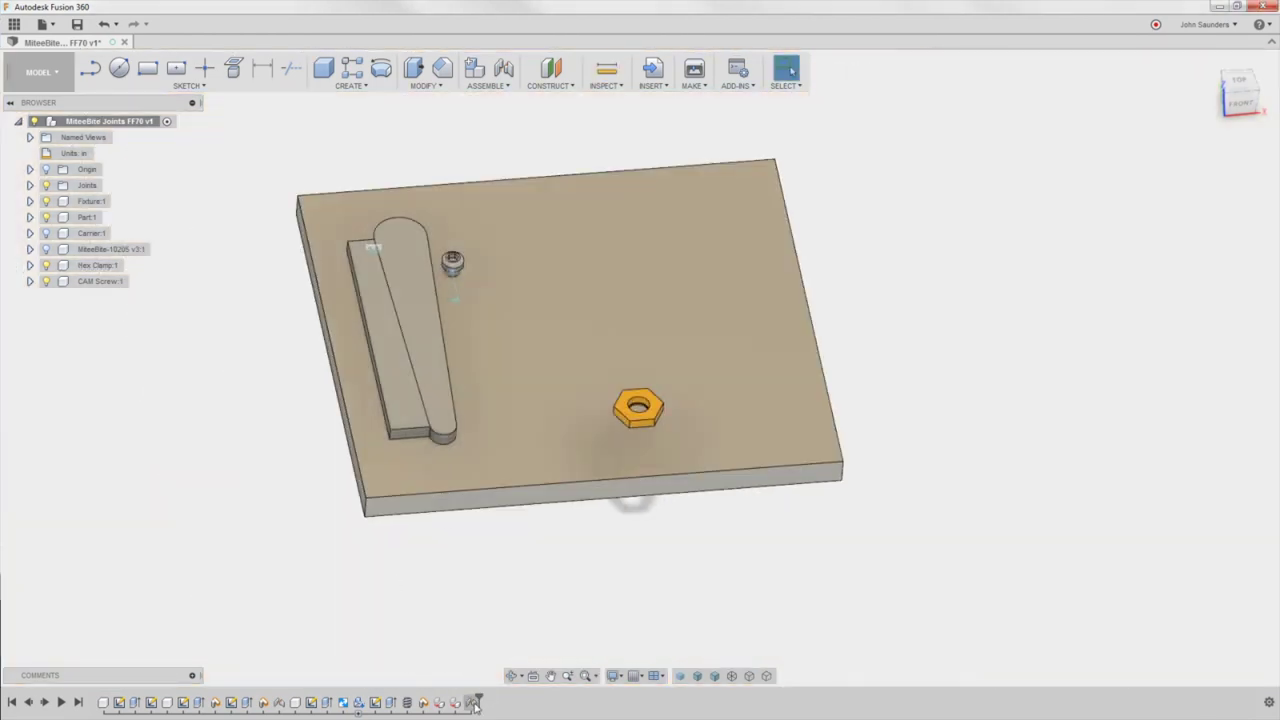
{"action": "right_click", "coordinate": [471, 703]}
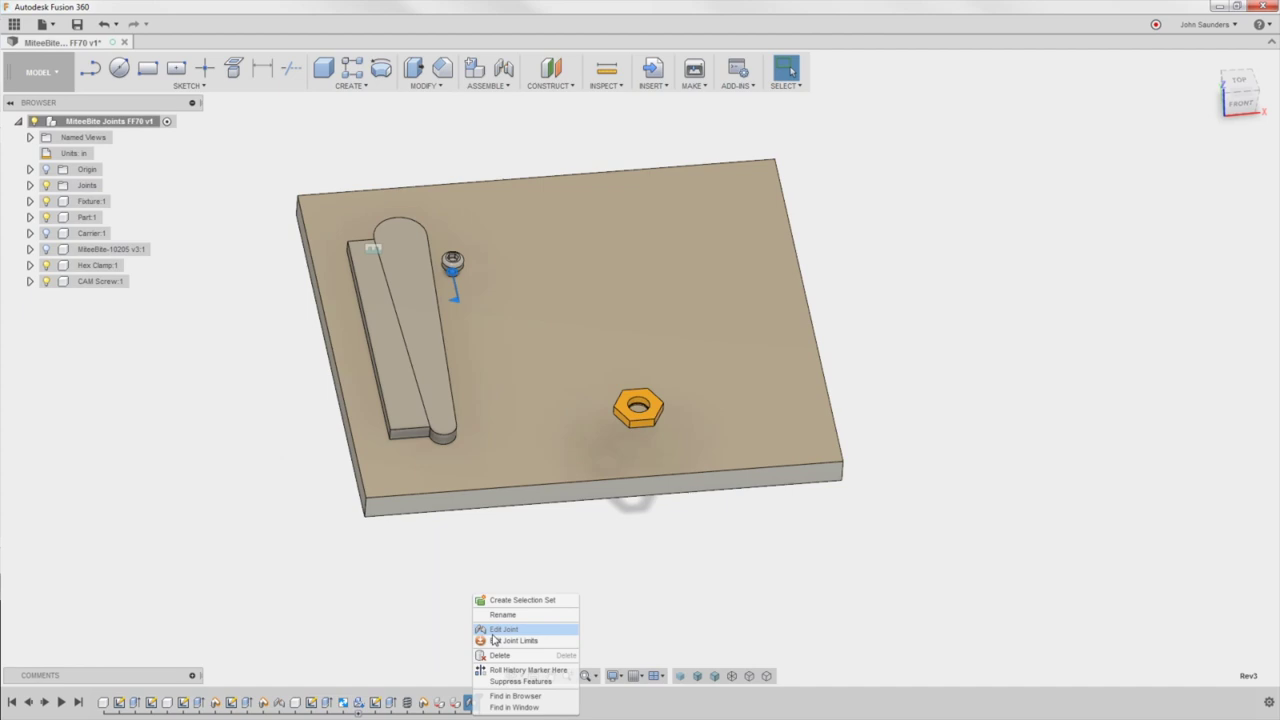
{"action": "left_click", "coordinate": [503, 629]}
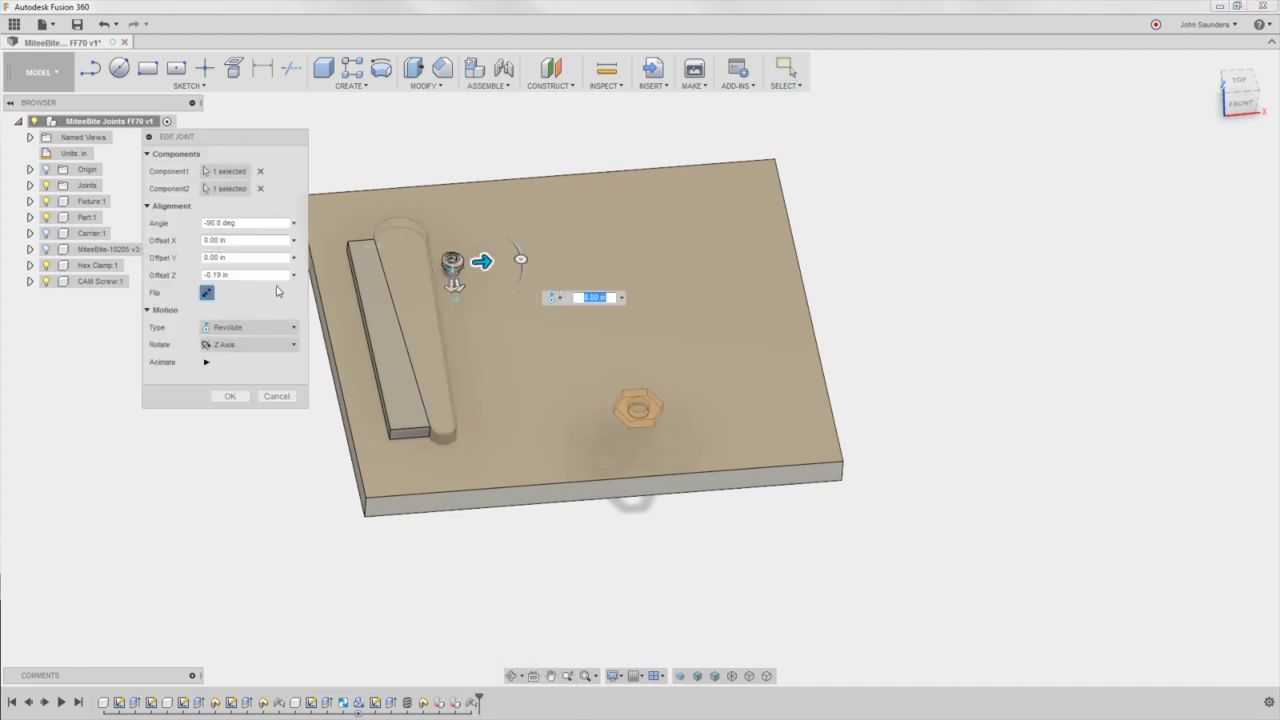
{"action": "key", "text": "Delete"}
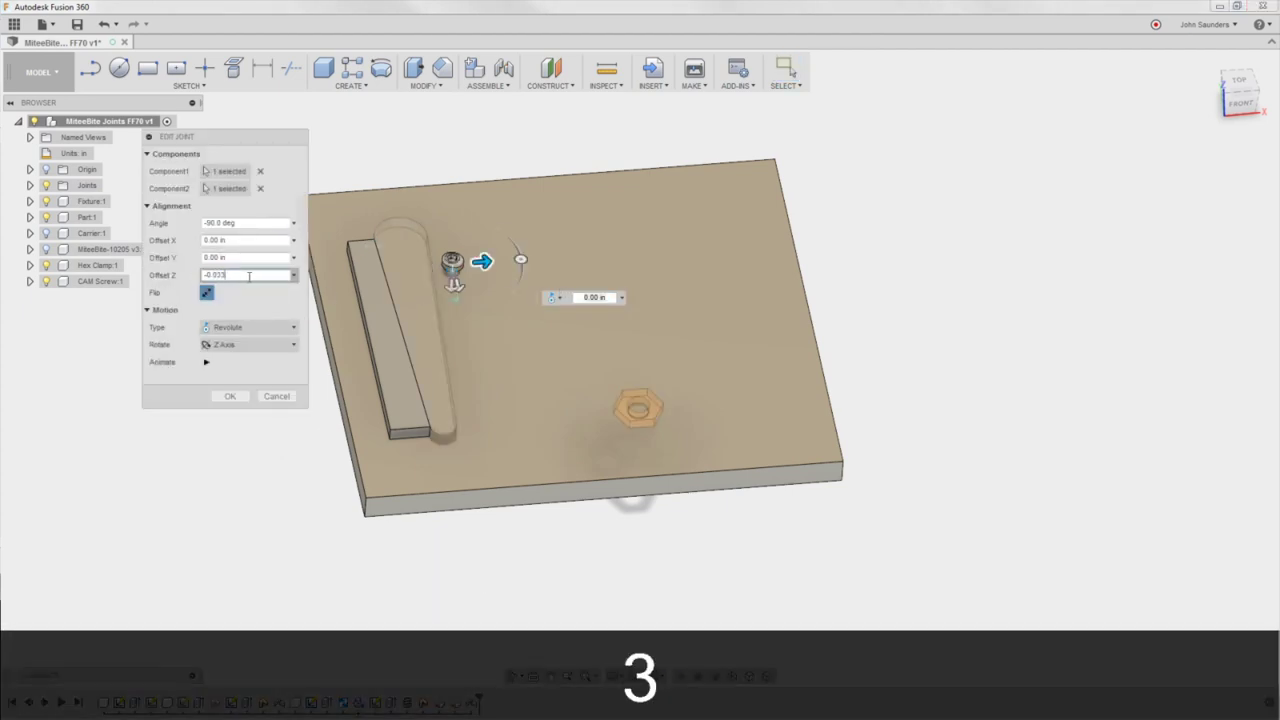
{"action": "left_click", "coordinate": [1236, 101]}
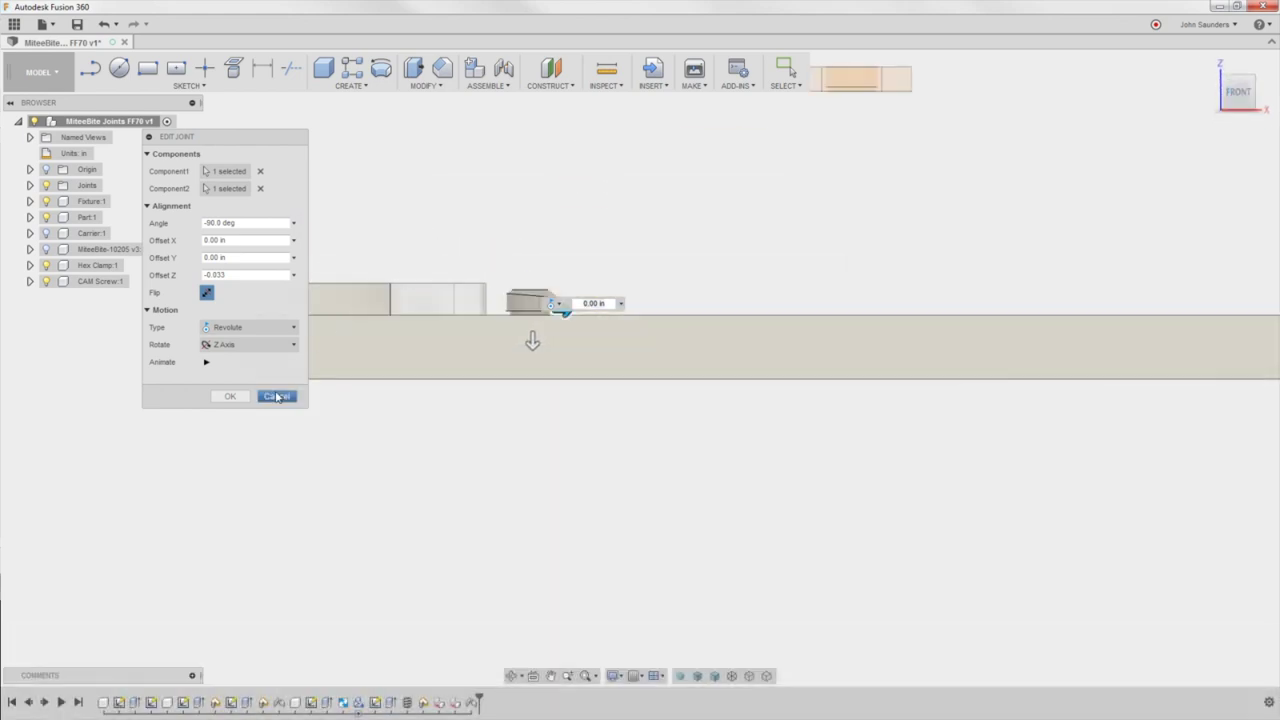
{"action": "left_click", "coordinate": [277, 397]}
{"action": "left_click", "coordinate": [229, 394]}
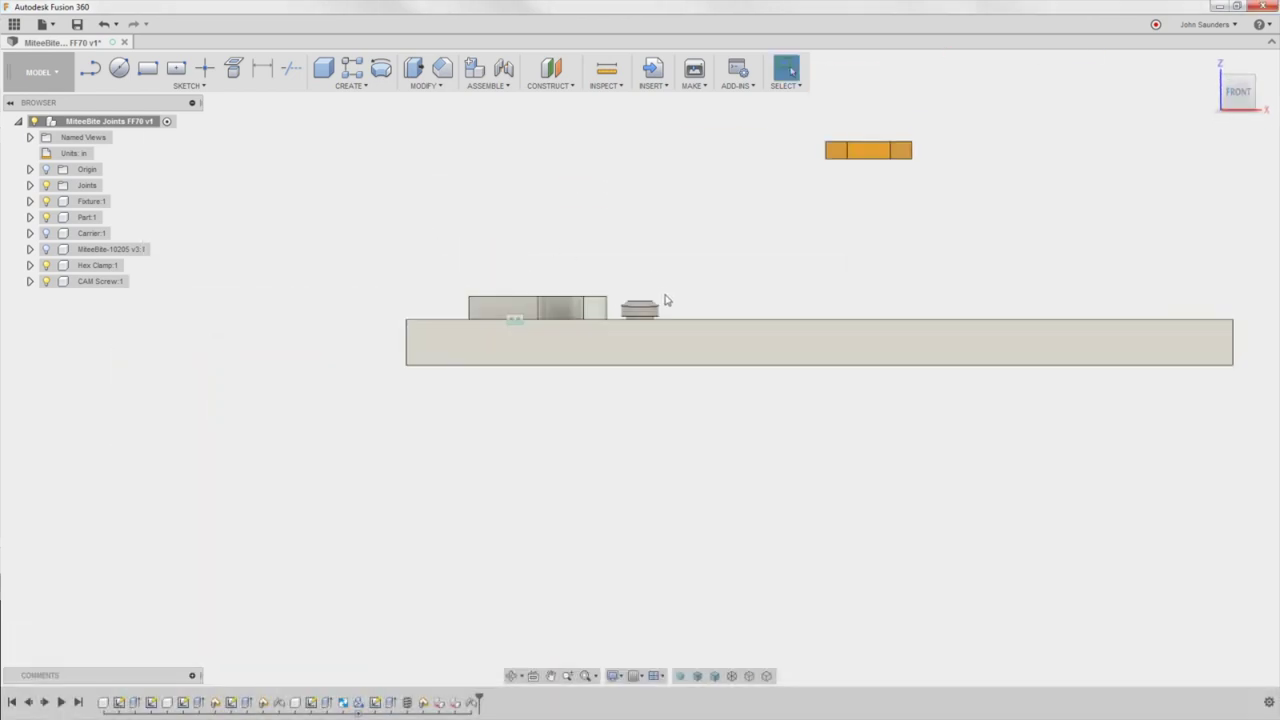
Try to turn the CAM Screw about its revolute joint, and undo the movement
{"action": "middle_click_drag", "start_coordinate": [663, 257], "coordinate": [594, 289], "text": "shift"}
{"action": "scroll", "coordinate": [594, 289], "scroll_direction": "down", "scroll_amount": 3}
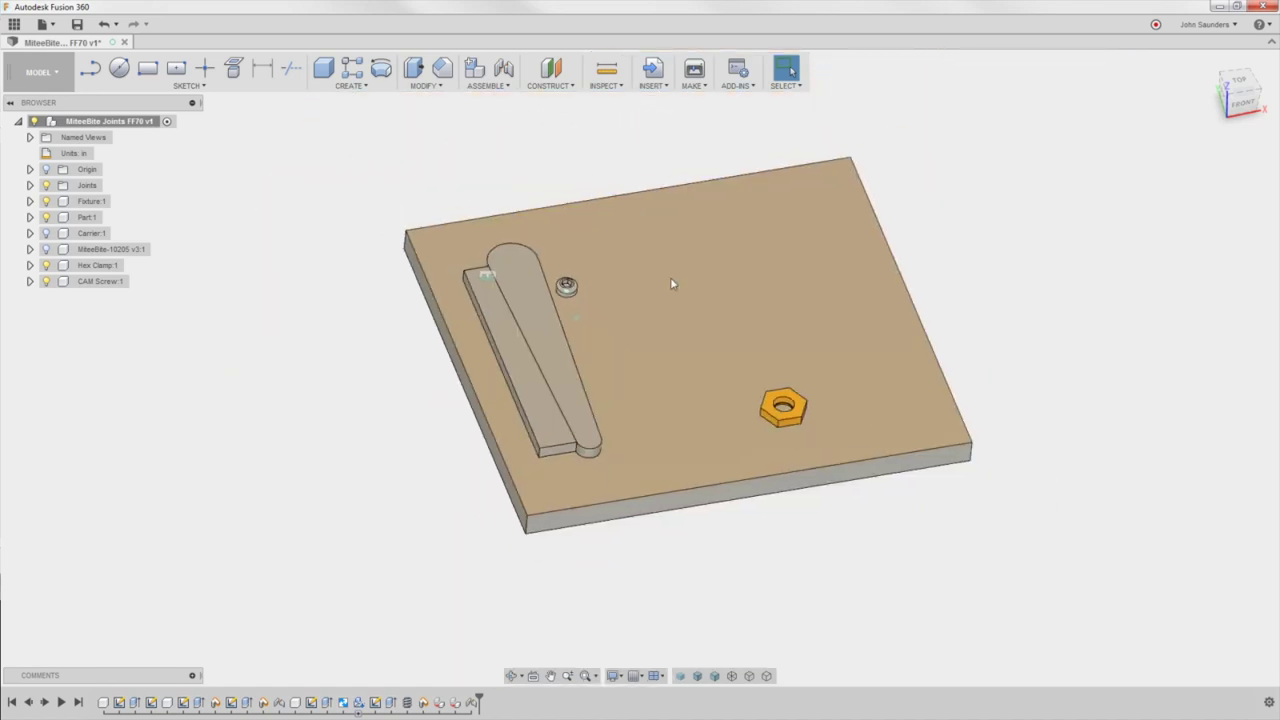
{"action": "left_click", "coordinate": [567, 286]}
{"action": "left_click", "coordinate": [550, 188]}
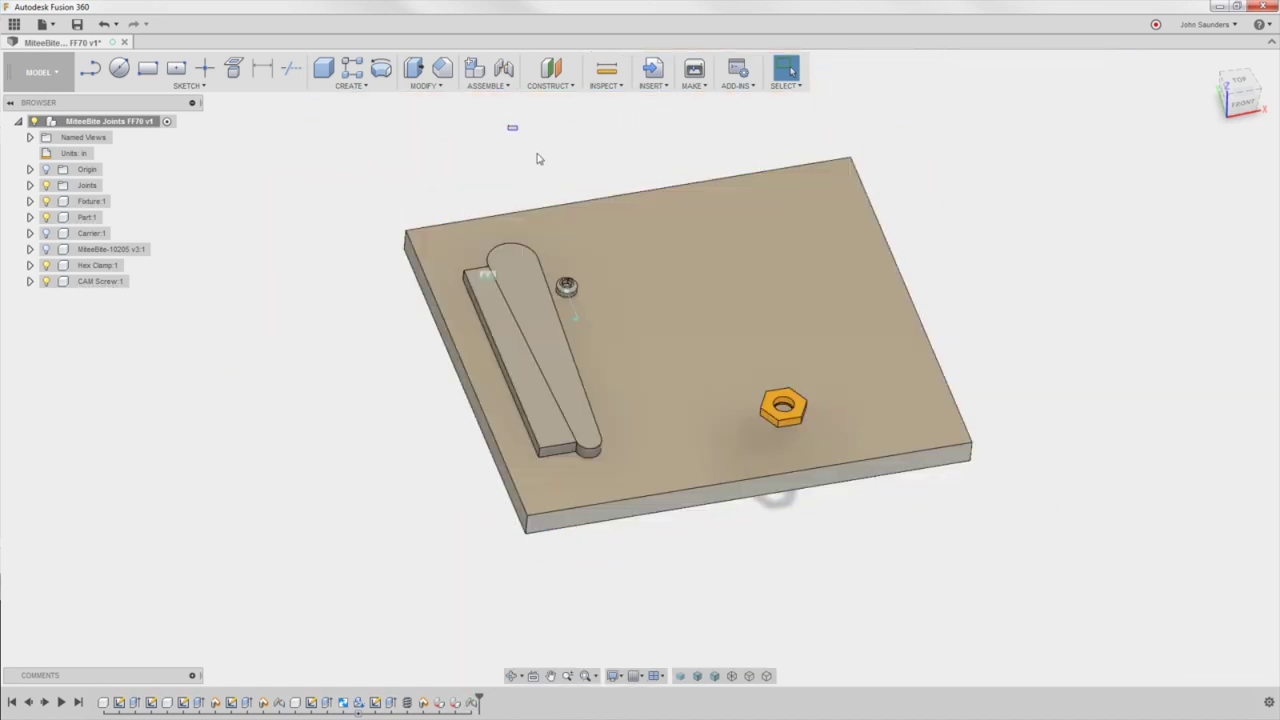
{"action": "middle_click_drag", "start_coordinate": [570, 287], "coordinate": [572, 265]}
{"action": "left_click_drag", "start_coordinate": [573, 264], "coordinate": [555, 260]}
{"action": "key", "text": "ctrl+z"}
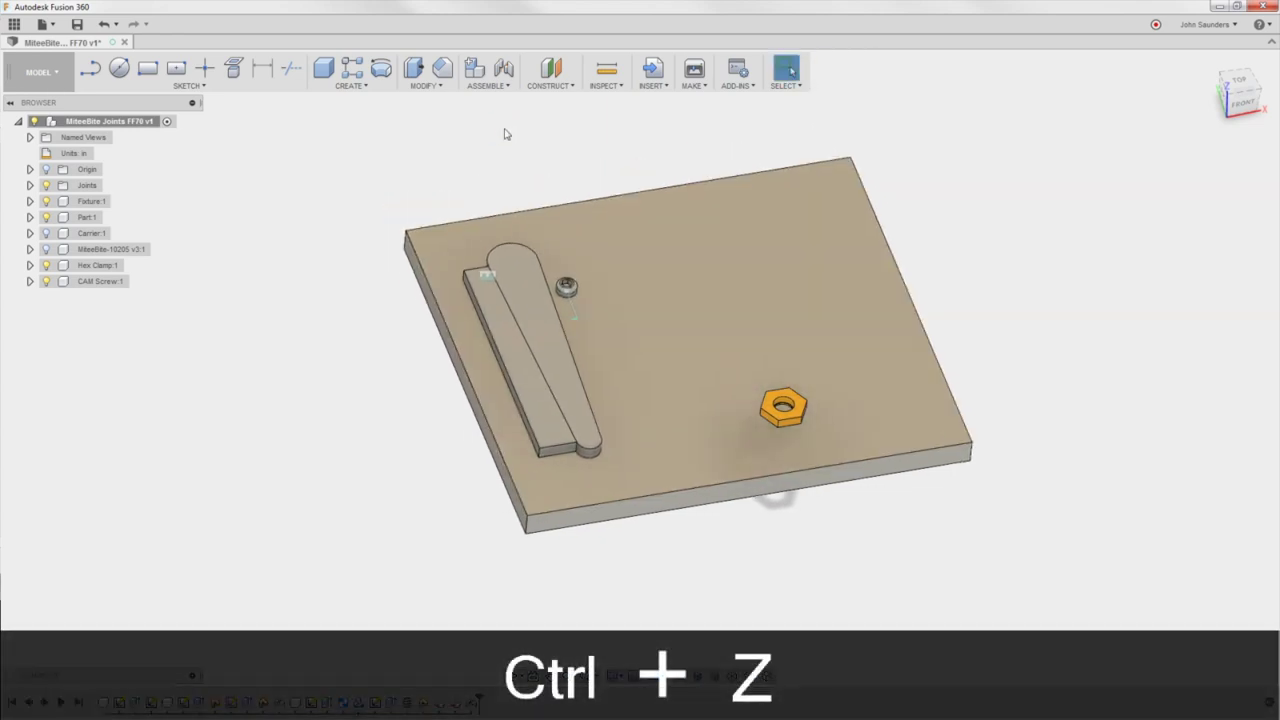
Ground the Fixture component so that it is fixed in place
{"action": "left_click", "coordinate": [675, 198]}
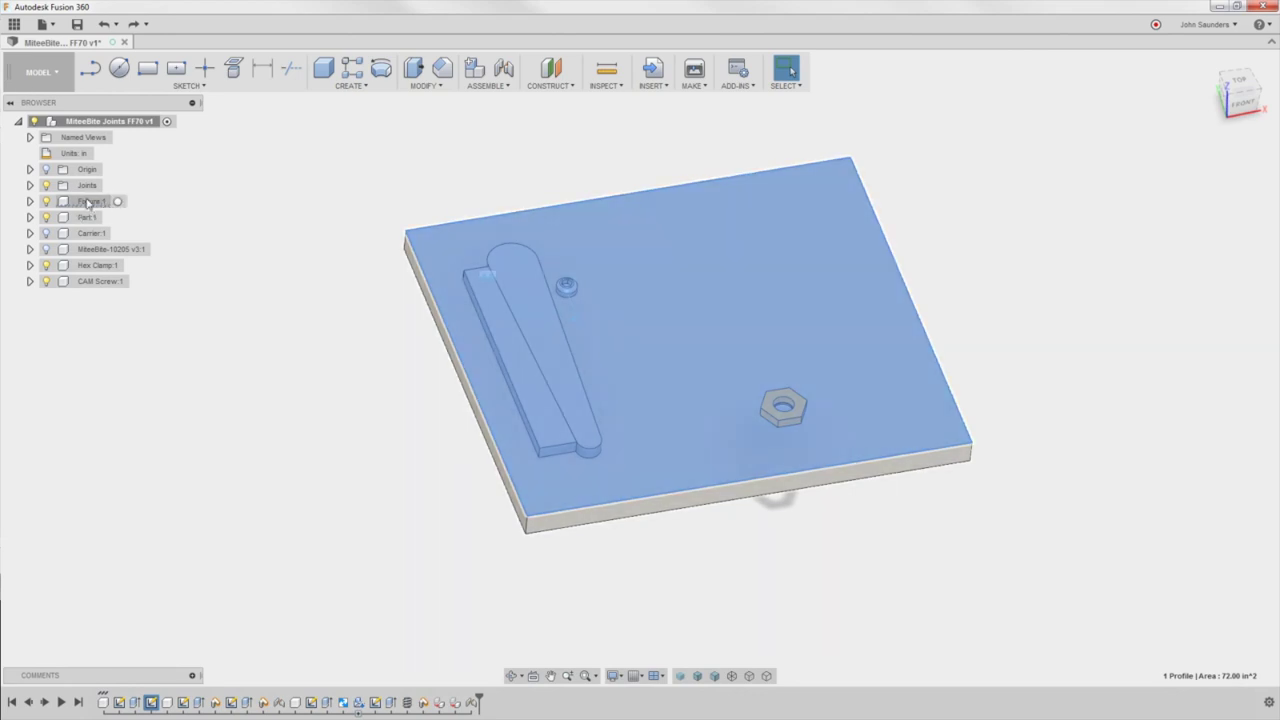
{"action": "right_click", "coordinate": [88, 202]}
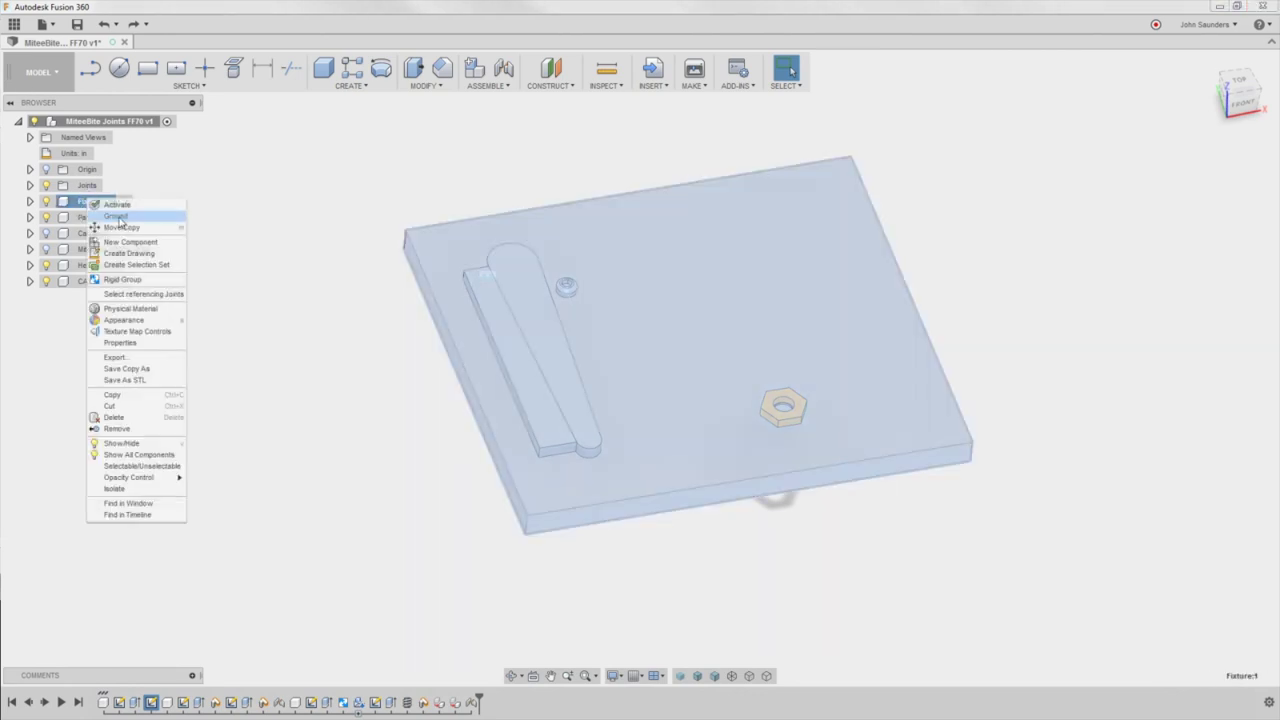
{"action": "left_click", "coordinate": [118, 216]}
{"action": "scroll", "coordinate": [334, 214], "scroll_direction": "up", "scroll_amount": 5}
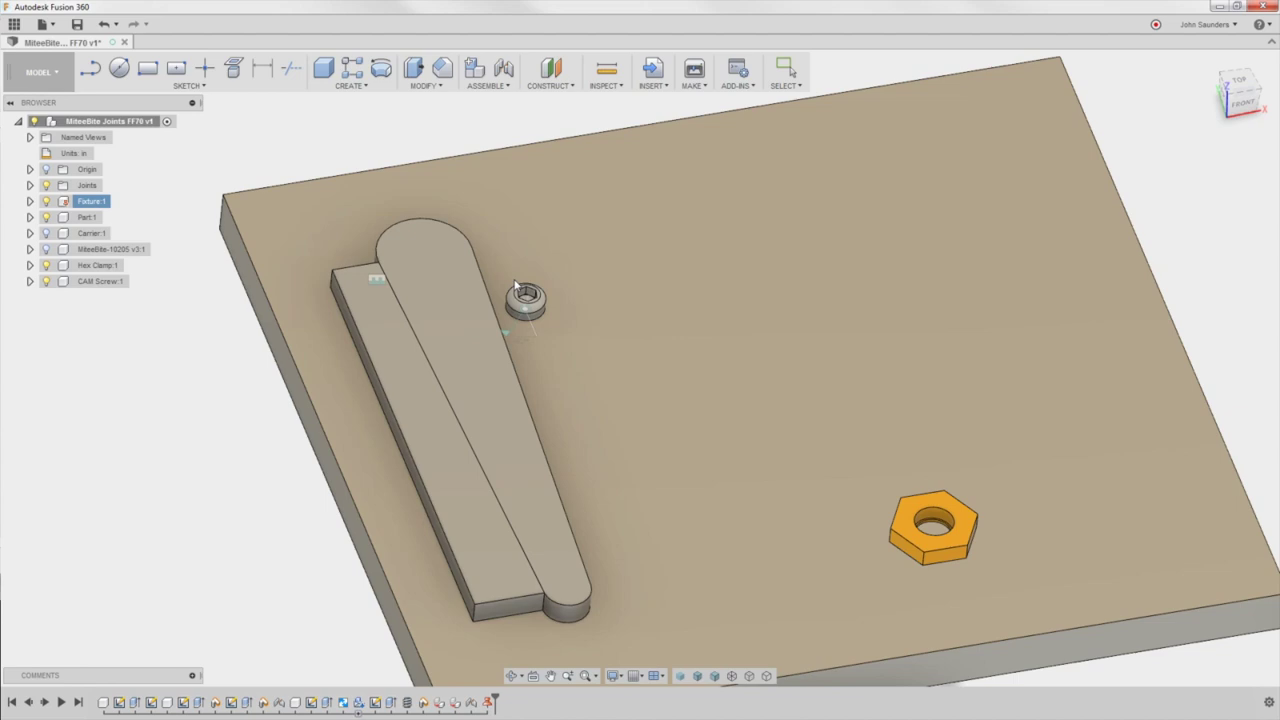
Start a joint from the previous position and pick the centre of the lip's circular edge in the Hex Clamp's bore as the first component
{"action": "scroll", "coordinate": [880, 330], "scroll_direction": "down", "scroll_amount": 5}
{"action": "key", "text": "j"}
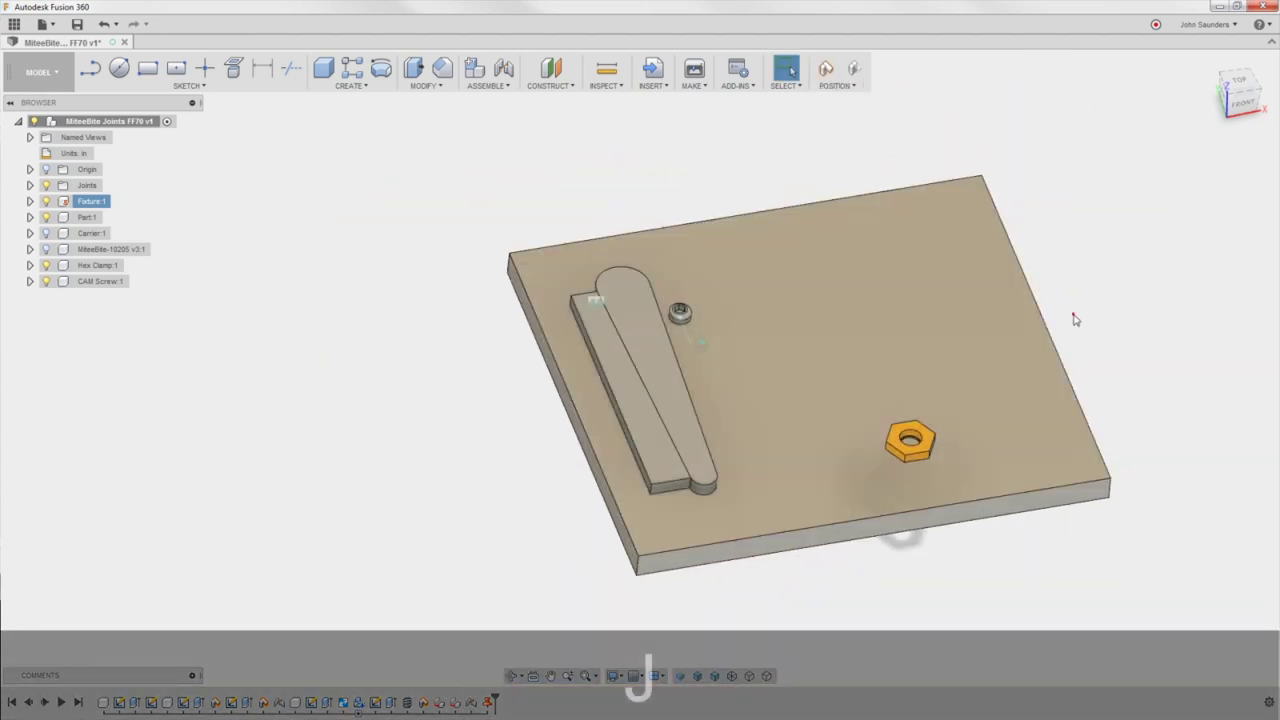
{"action": "left_click", "coordinate": [656, 387]}
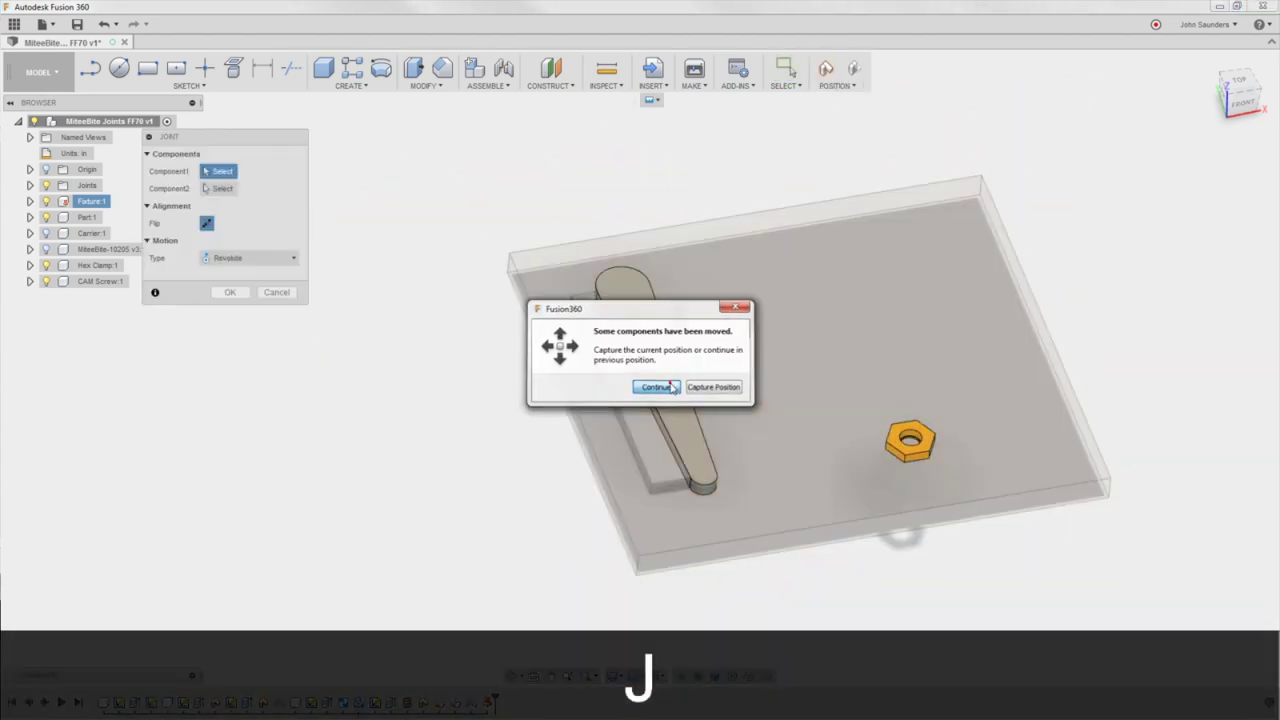
{"action": "scroll", "coordinate": [890, 440], "scroll_direction": "up", "scroll_amount": 5}
{"action": "scroll", "coordinate": [843, 486], "scroll_direction": "up", "scroll_amount": 5}
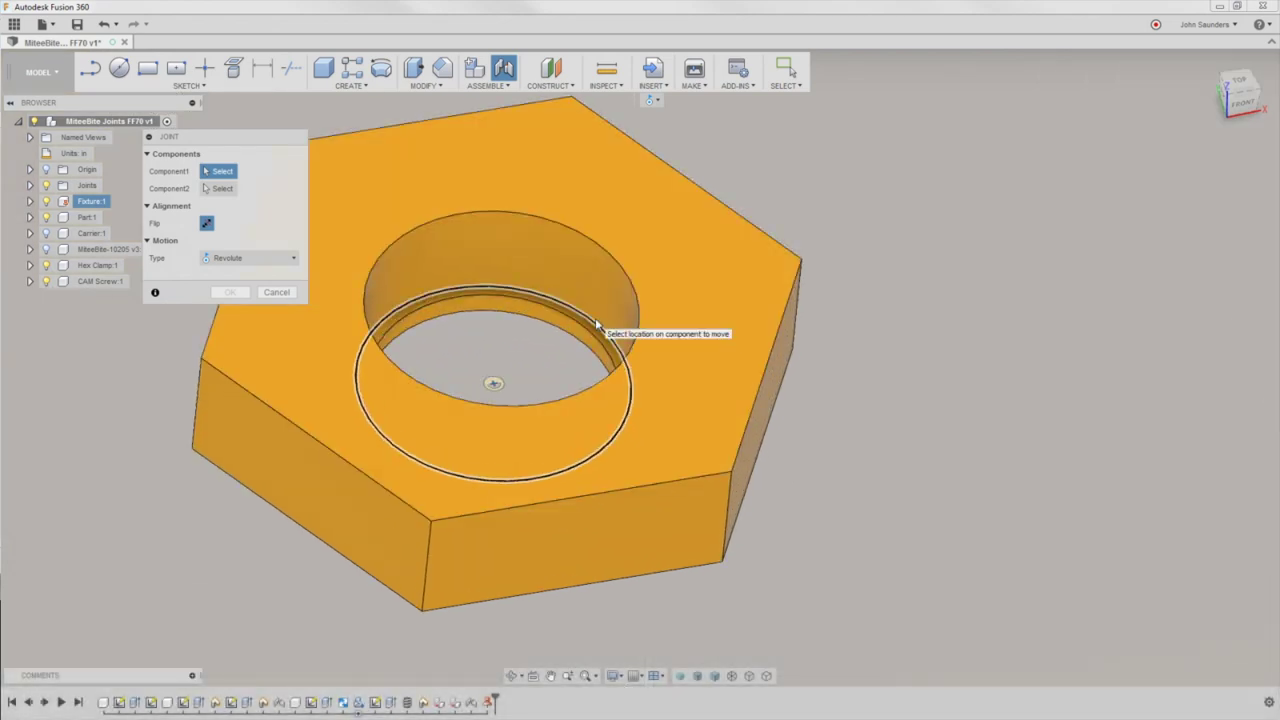
{"action": "left_click", "coordinate": [494, 386]}
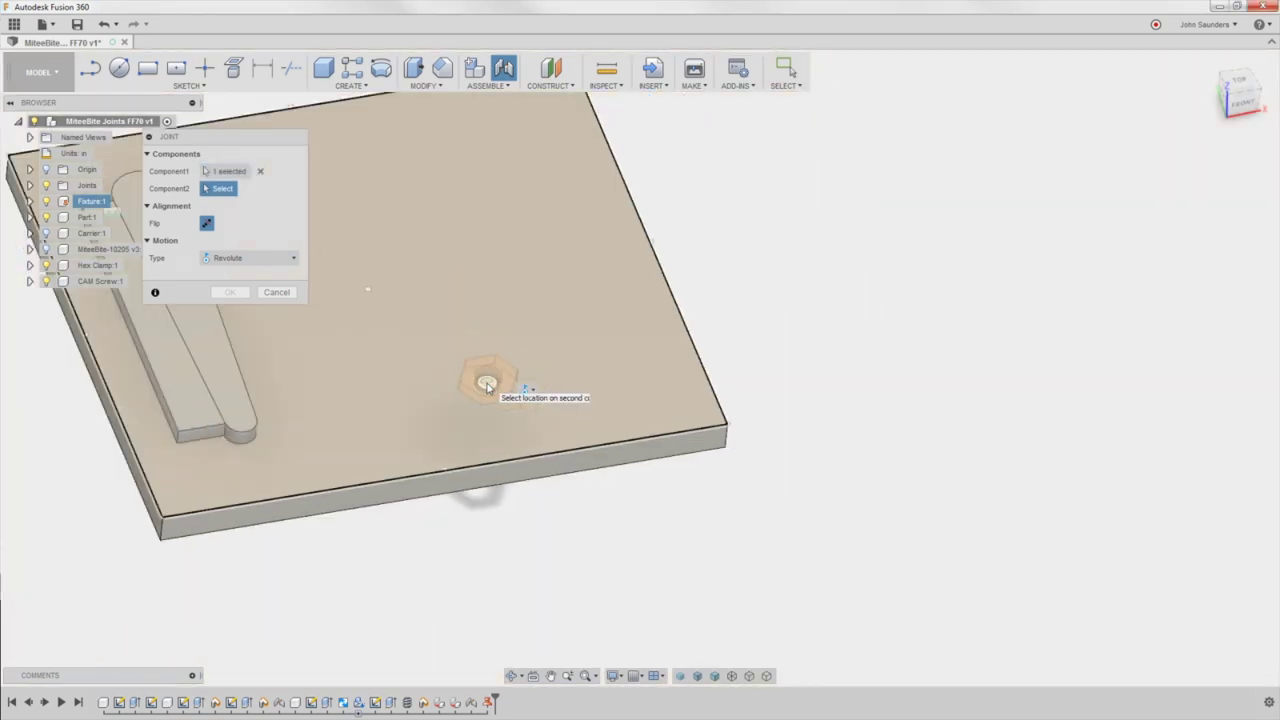
Hide the Fixture and pick the centre of the CAM Screw head's lower circular edge as the revolute joint's second component
{"action": "middle_click_drag", "start_coordinate": [411, 283], "coordinate": [568, 374]}
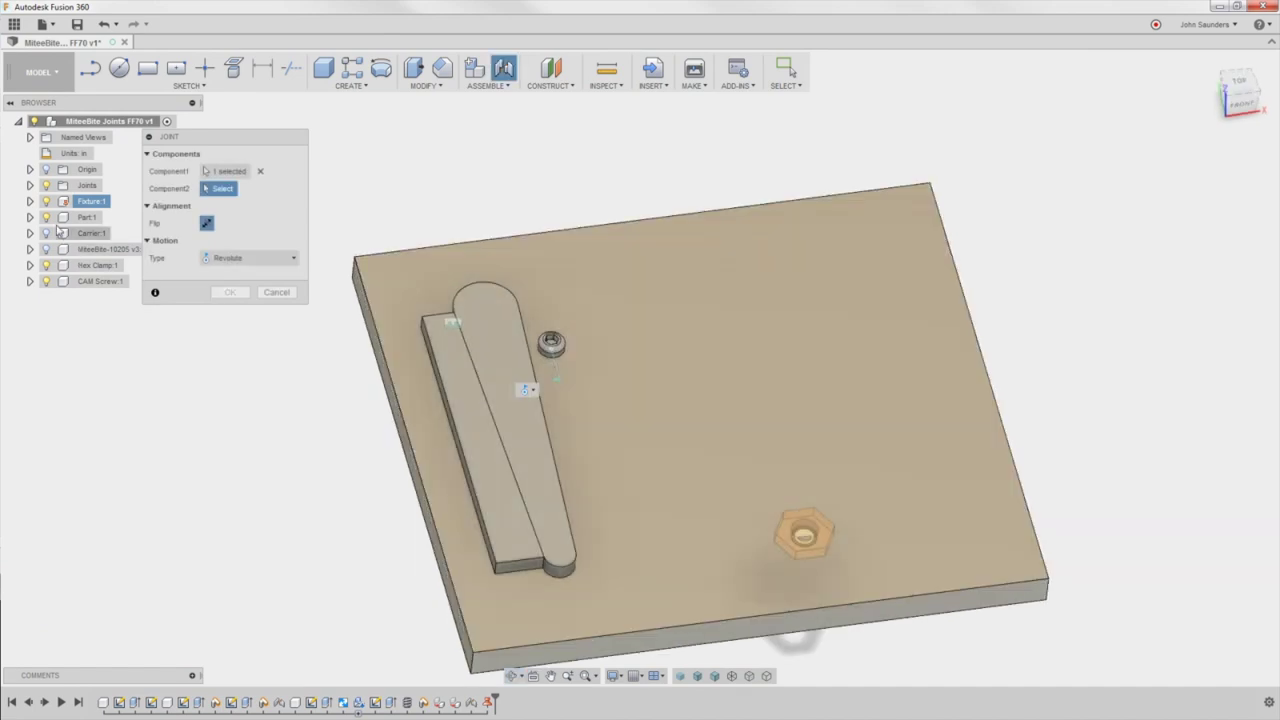
{"action": "left_click", "coordinate": [45, 201]}
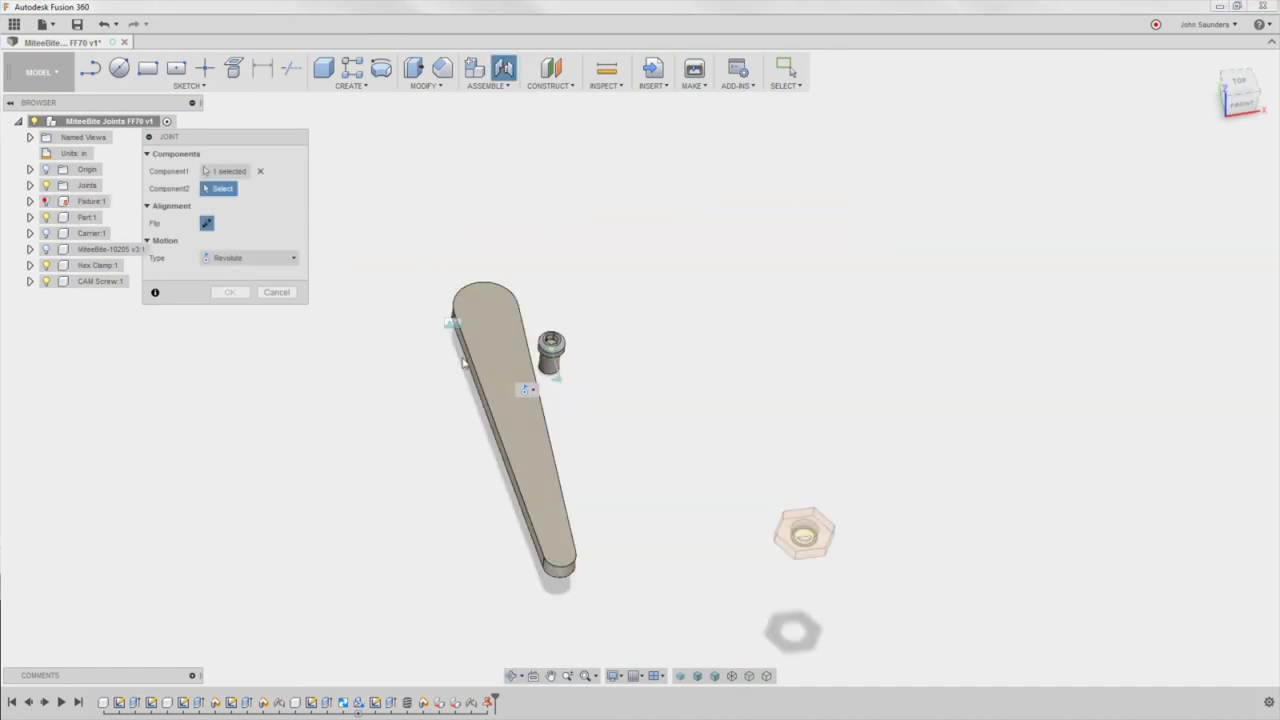
{"action": "middle_click_drag", "start_coordinate": [626, 418], "coordinate": [666, 311], "text": "shift"}
{"action": "scroll", "coordinate": [694, 571], "scroll_direction": "up", "scroll_amount": 6}
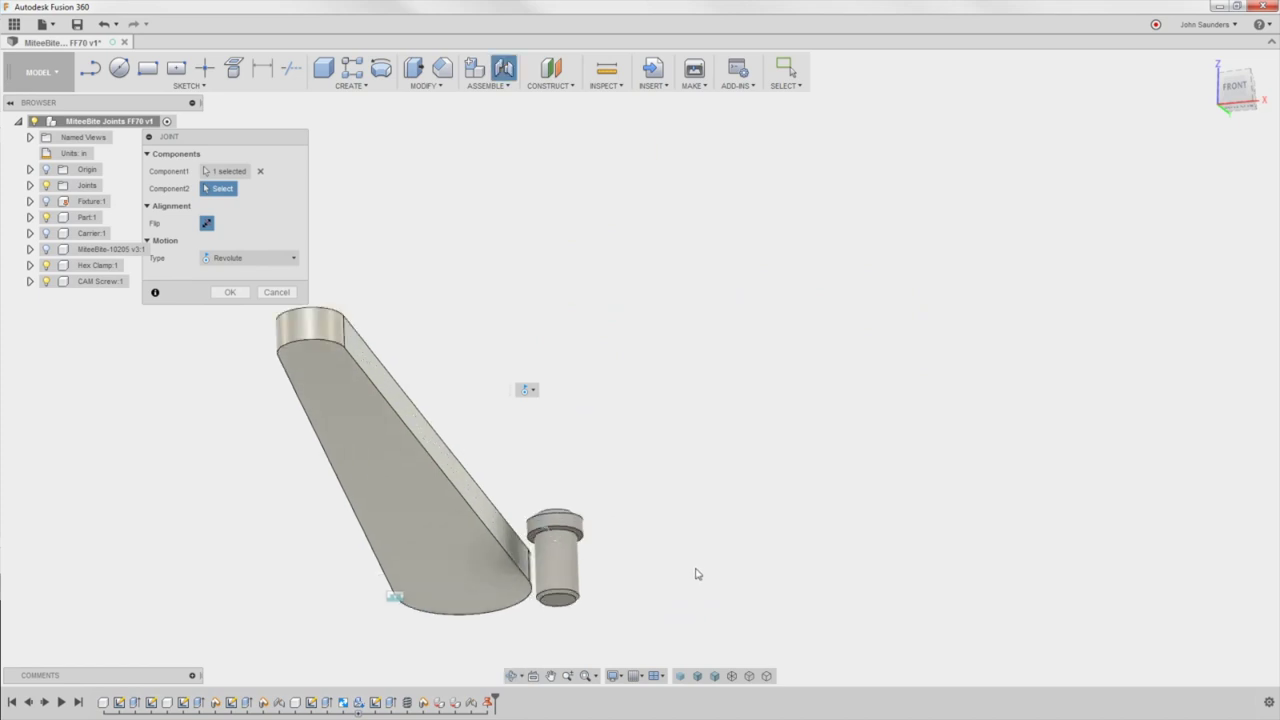
{"action": "scroll", "coordinate": [553, 550], "scroll_direction": "up", "scroll_amount": 5}
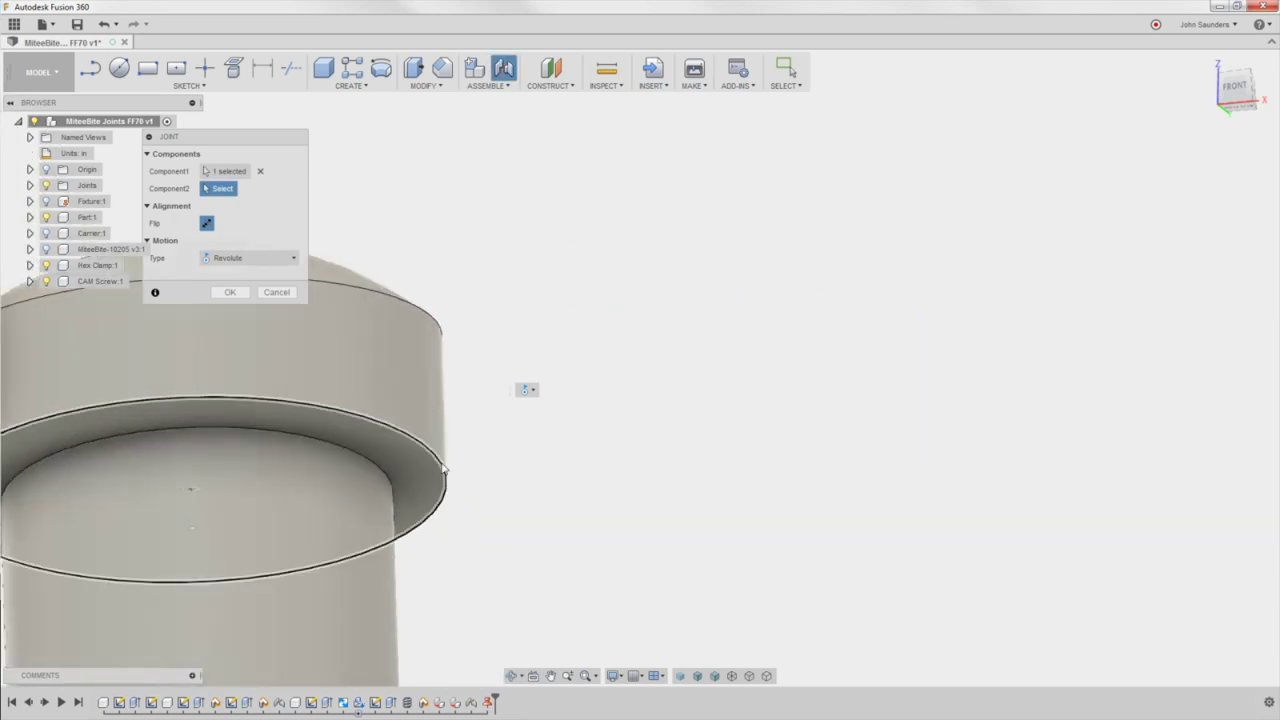
{"action": "middle_click_drag", "start_coordinate": [516, 496], "coordinate": [837, 371], "text": "shift"}
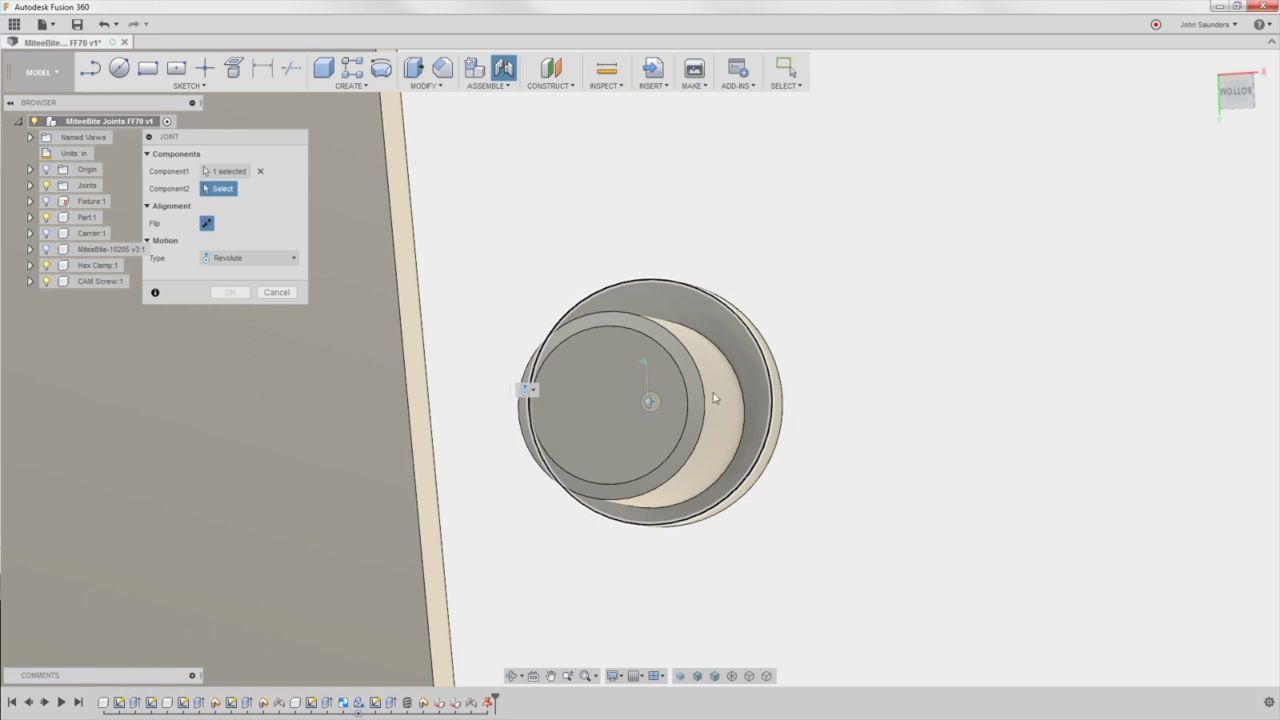
{"action": "left_click", "coordinate": [650, 405]}
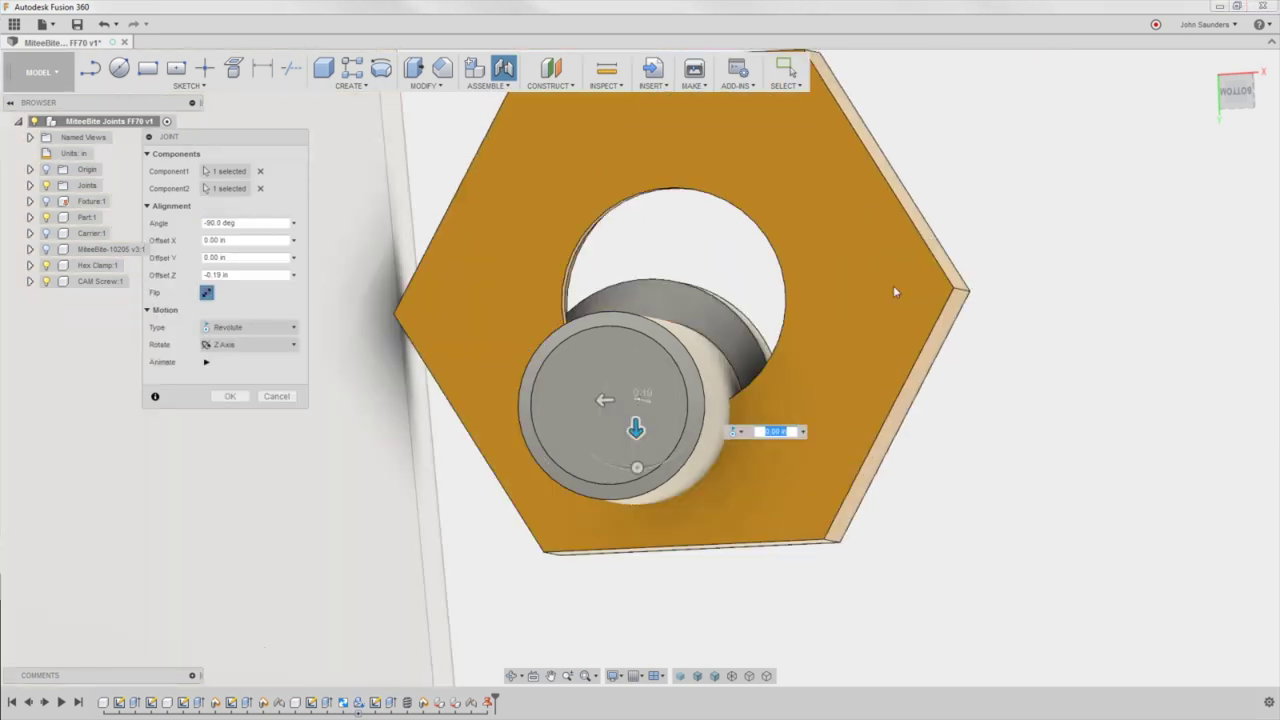
Preview the Hex Clamp's revolute joint motion from above by animating it, with the joint settings moved clear of the model
{"action": "middle_click_drag", "start_coordinate": [1018, 272], "coordinate": [1197, 133], "text": "shift"}
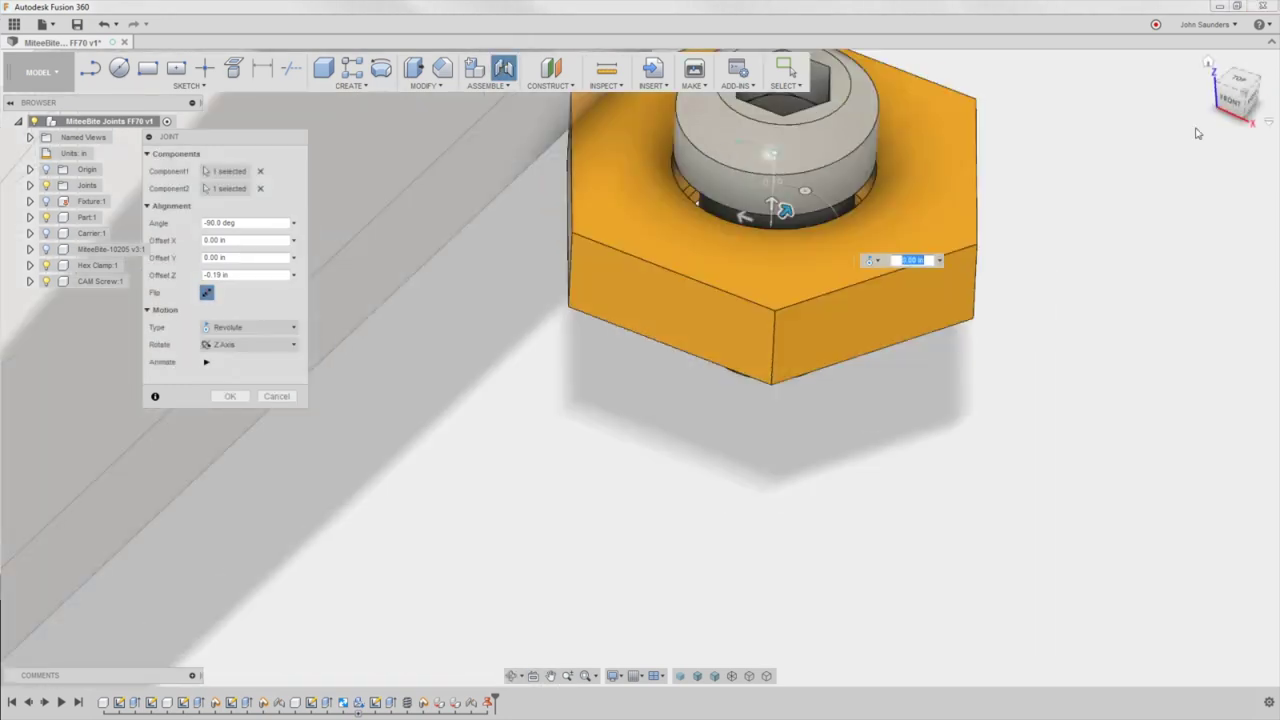
{"action": "left_click", "coordinate": [1240, 81]}
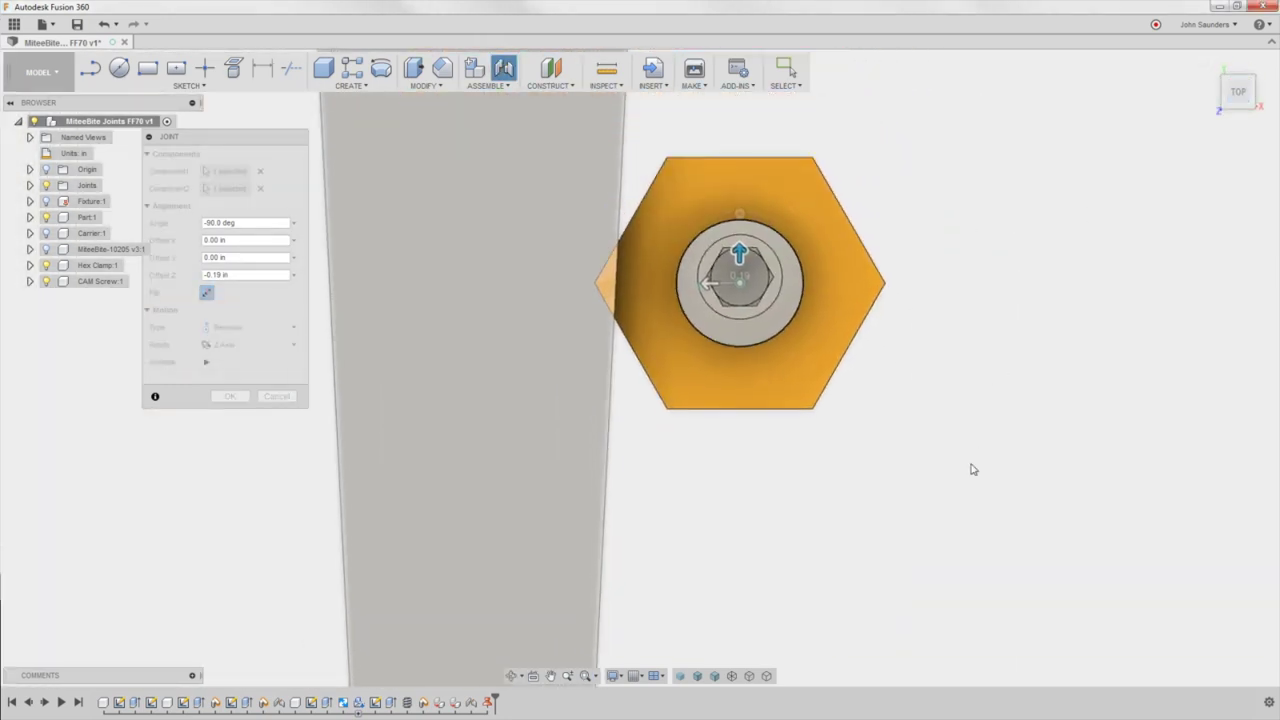
{"action": "left_click_drag", "start_coordinate": [220, 133], "coordinate": [1033, 148]}
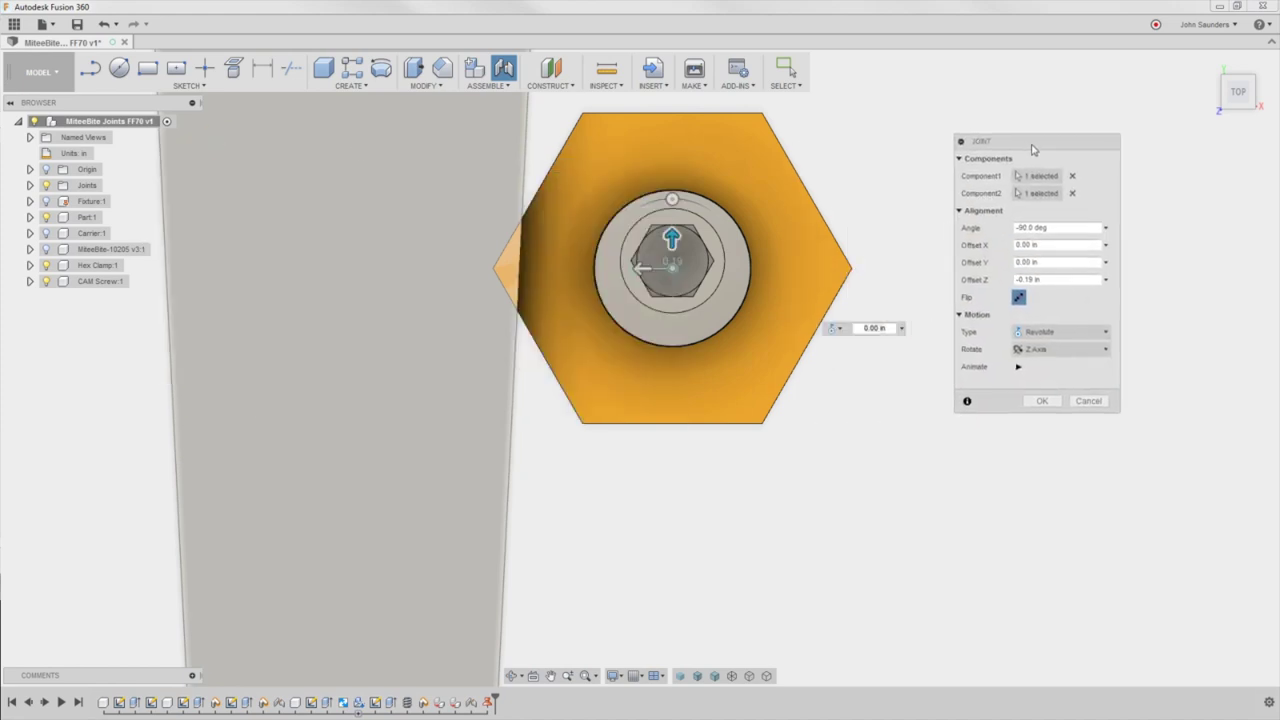
{"action": "left_click", "coordinate": [1019, 367]}
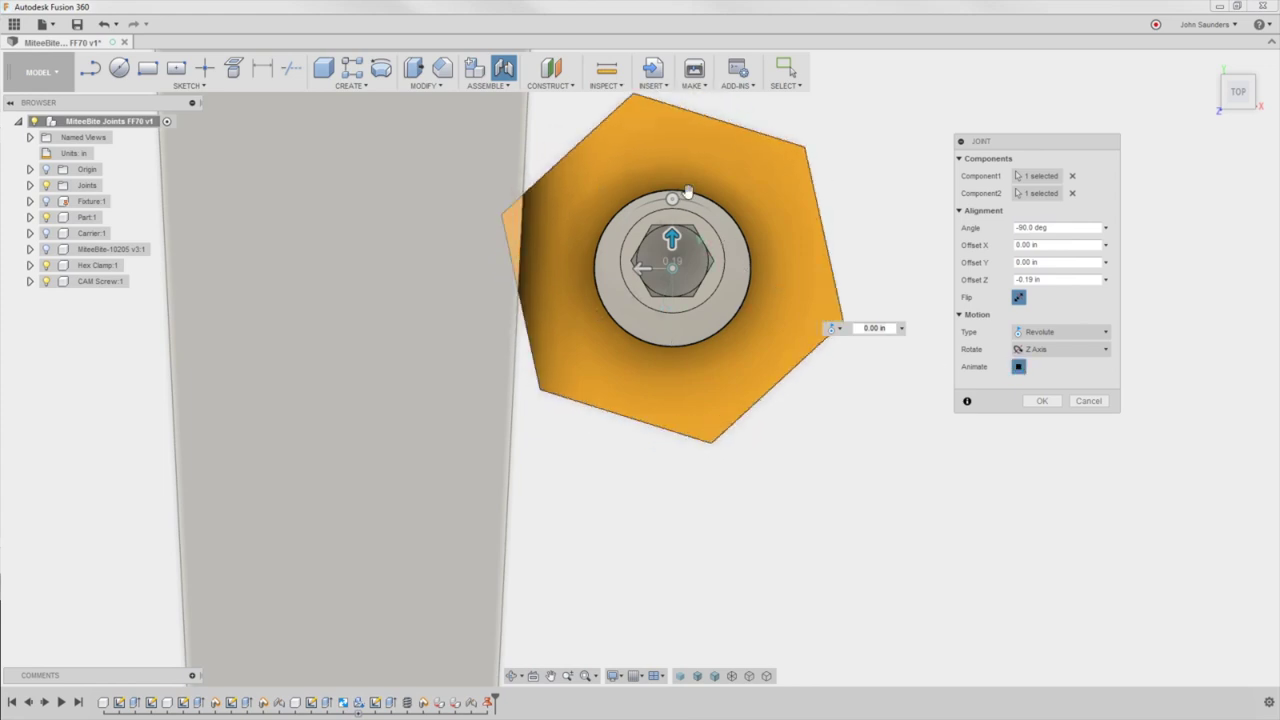
Set the Z offset of the Hex Clamp's joint to 0 and finish the revolute joint
{"action": "middle_click_drag", "start_coordinate": [866, 508], "coordinate": [875, 420], "text": "shift"}
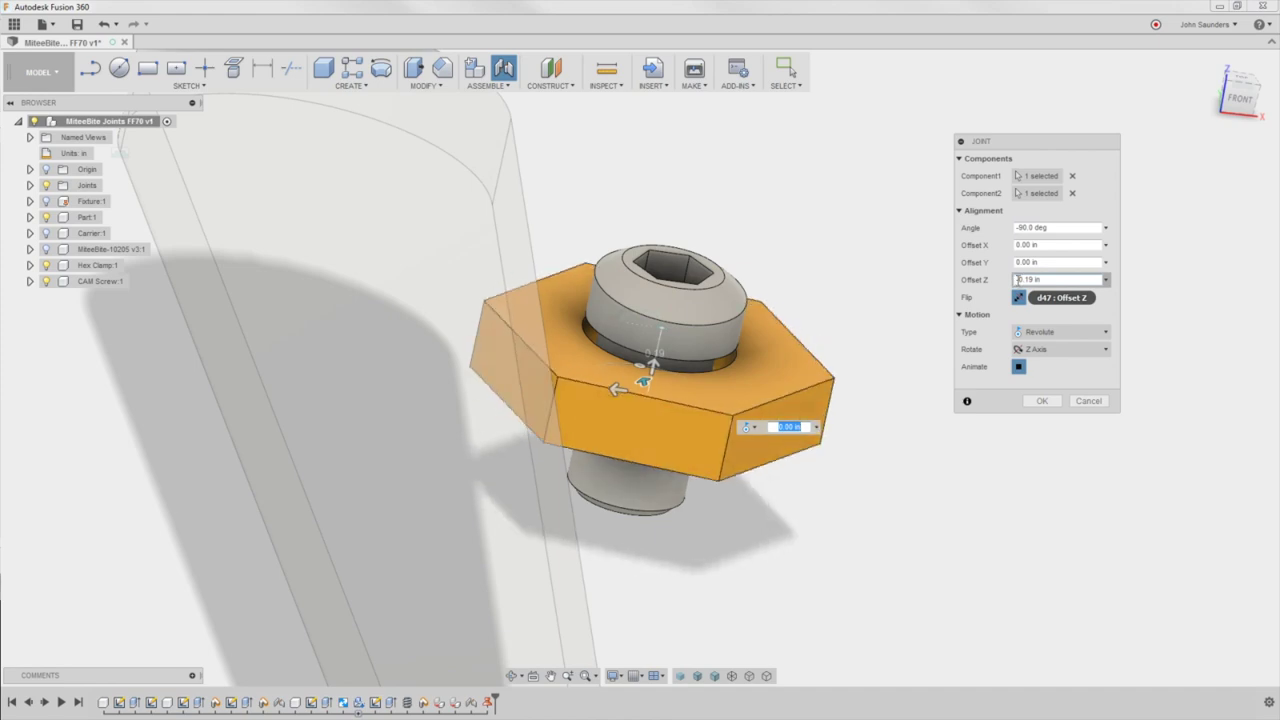
{"action": "left_click_drag", "start_coordinate": [1061, 276], "coordinate": [966, 277]}
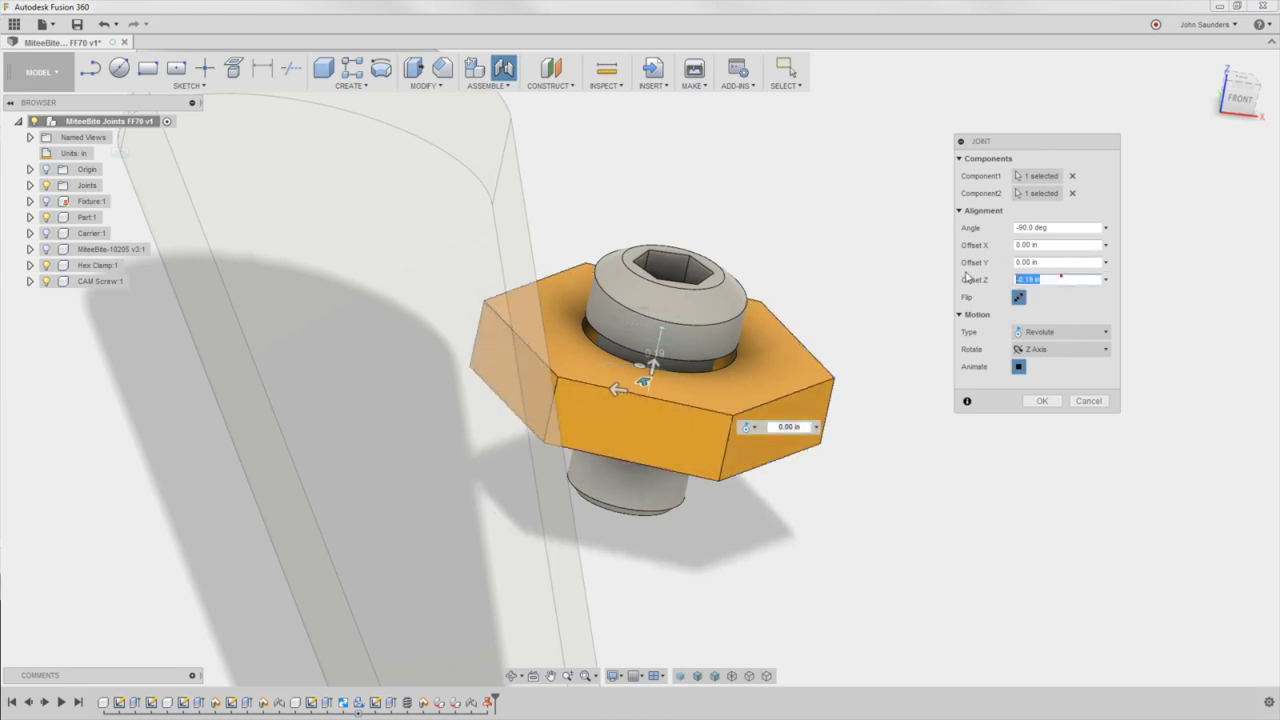
{"action": "type", "text": "0"}
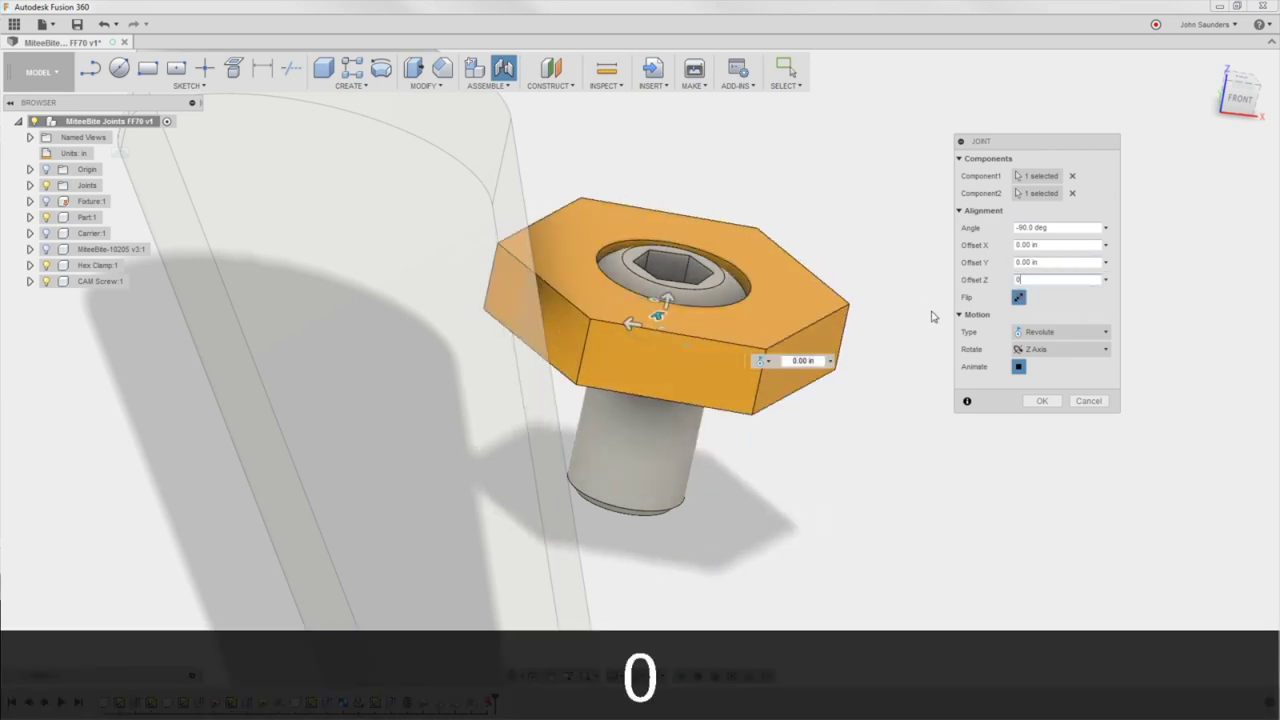
{"action": "left_click", "coordinate": [1240, 80]}
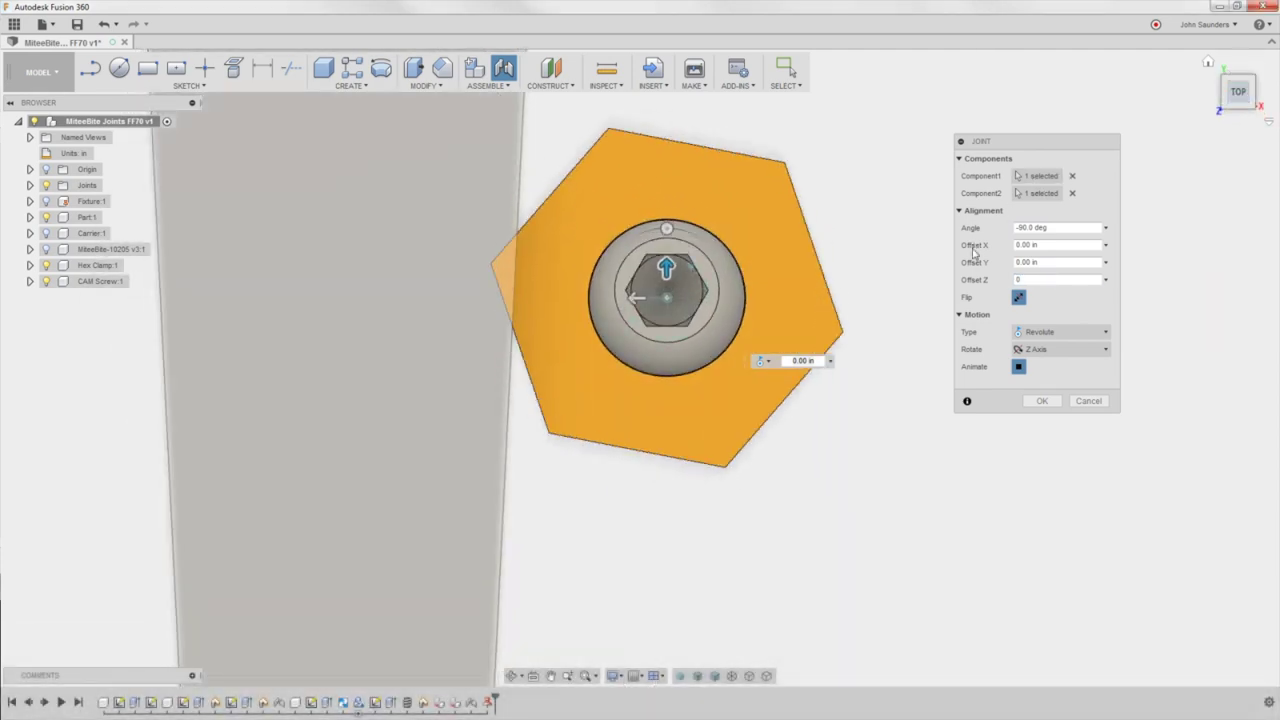
{"action": "left_click", "coordinate": [1042, 401]}
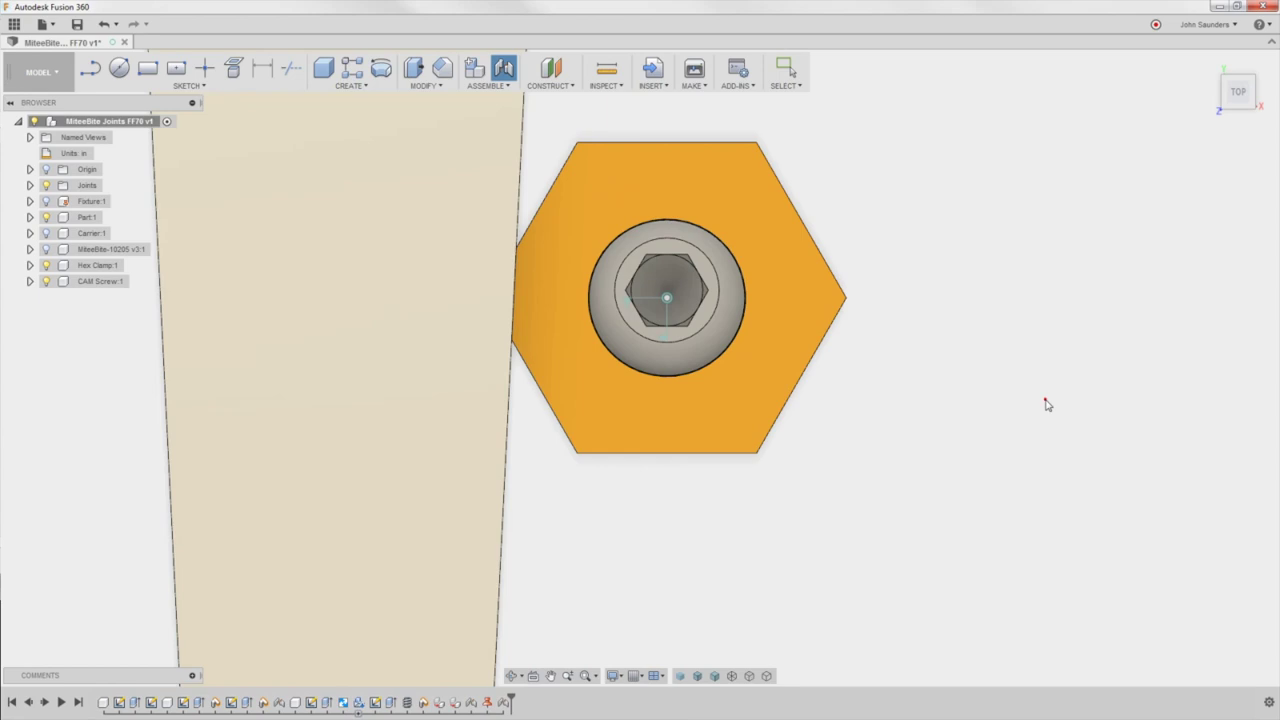
Rotate the Hex Clamp and the CAM Screw by hand to check how their revolute joints move
{"action": "left_click_drag", "start_coordinate": [709, 442], "coordinate": [606, 196]}
{"action": "mouse_move", "coordinate": [720, 284]}
{"action": "left_mouse_down"}
{"action": "mouse_move", "coordinate": [723, 263]}
{"action": "mouse_move", "coordinate": [663, 236]}
{"action": "mouse_move", "coordinate": [616, 244]}
{"action": "mouse_move", "coordinate": [609, 298]}
{"action": "left_mouse_up"}
{"action": "left_click_drag", "start_coordinate": [697, 218], "coordinate": [640, 280]}
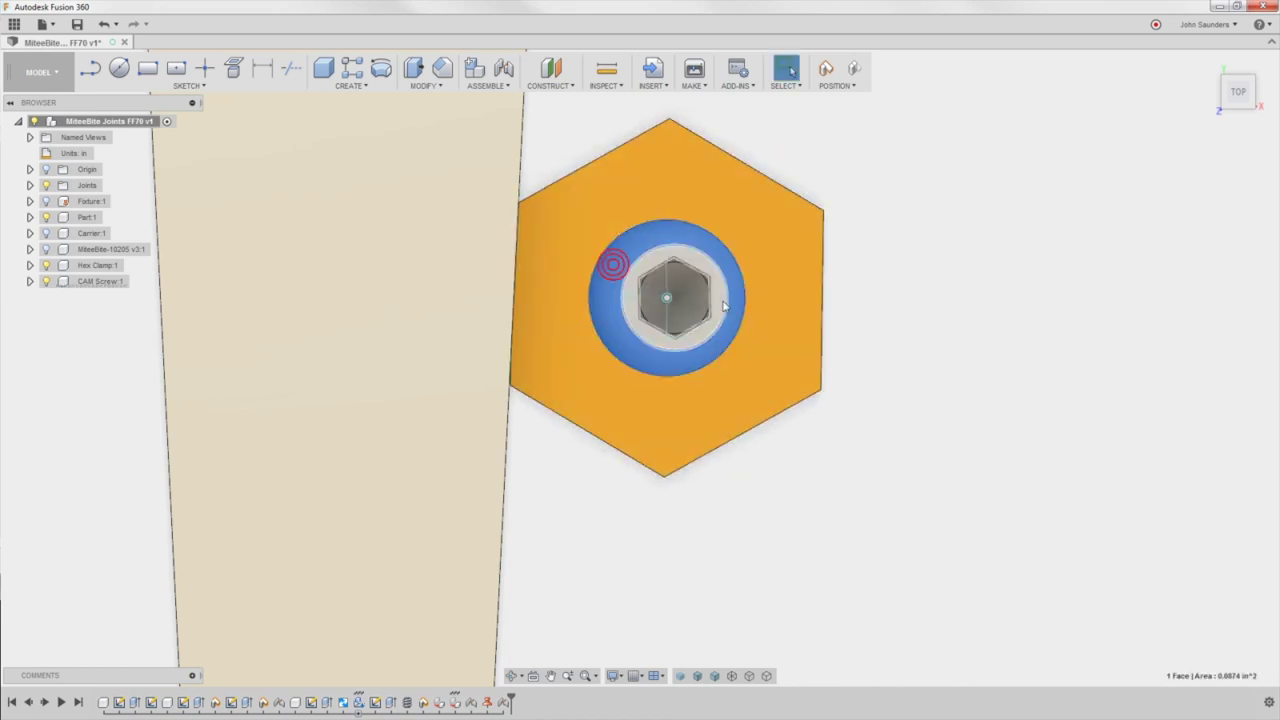
{"action": "left_click_drag", "start_coordinate": [723, 300], "coordinate": [718, 247]}
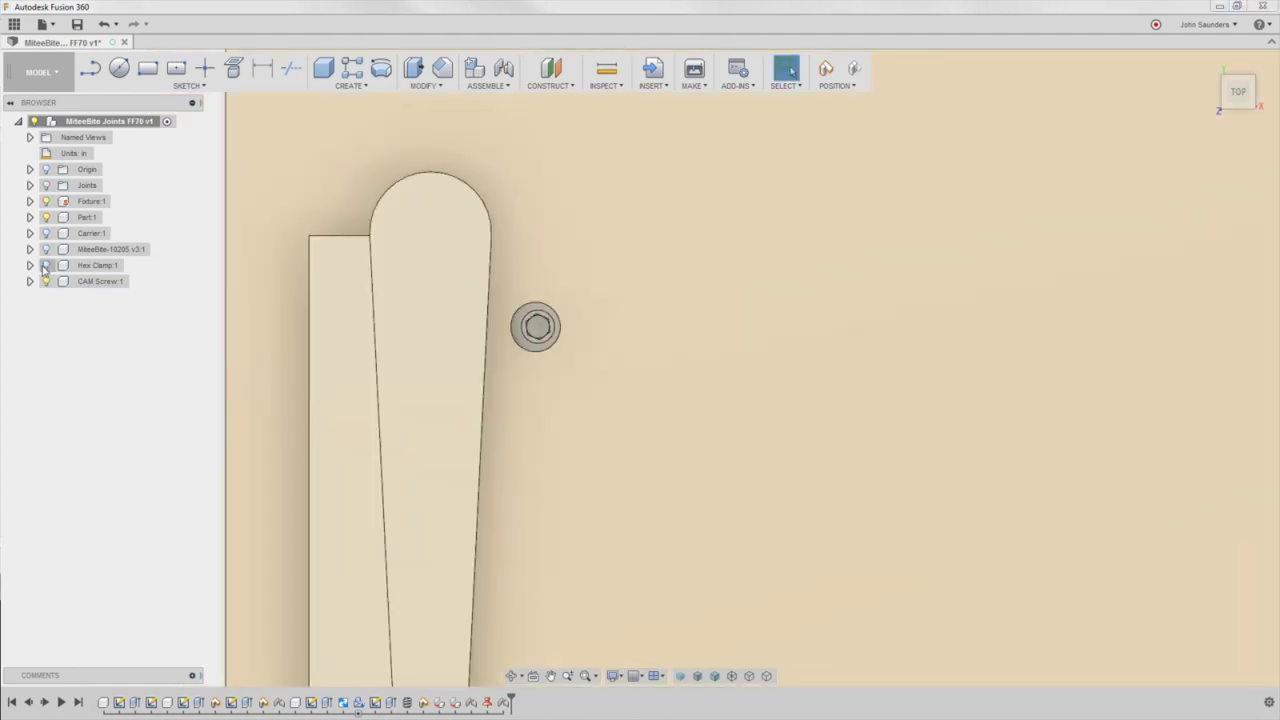
Show the Hex Clamp briefly, hide it again, and turn the CAM Screw alone to check its axis of rotation
{"action": "left_click", "coordinate": [45, 266]}
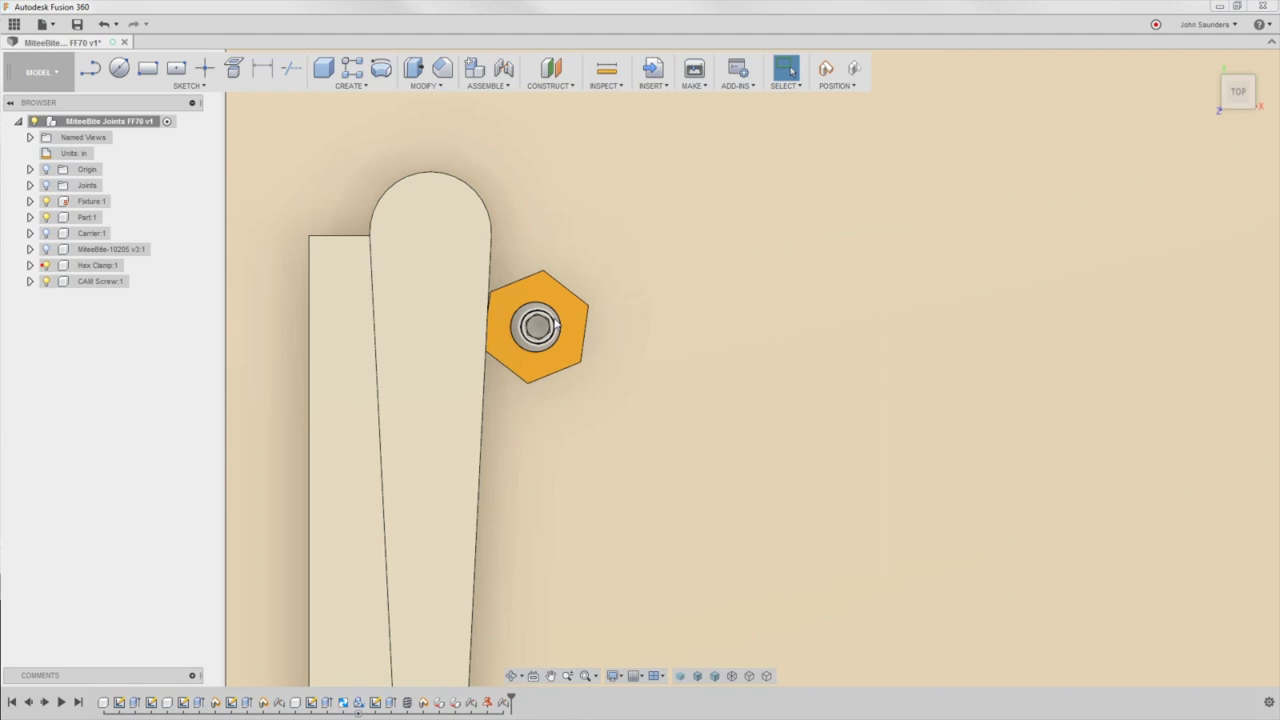
{"action": "left_click", "coordinate": [46, 265]}
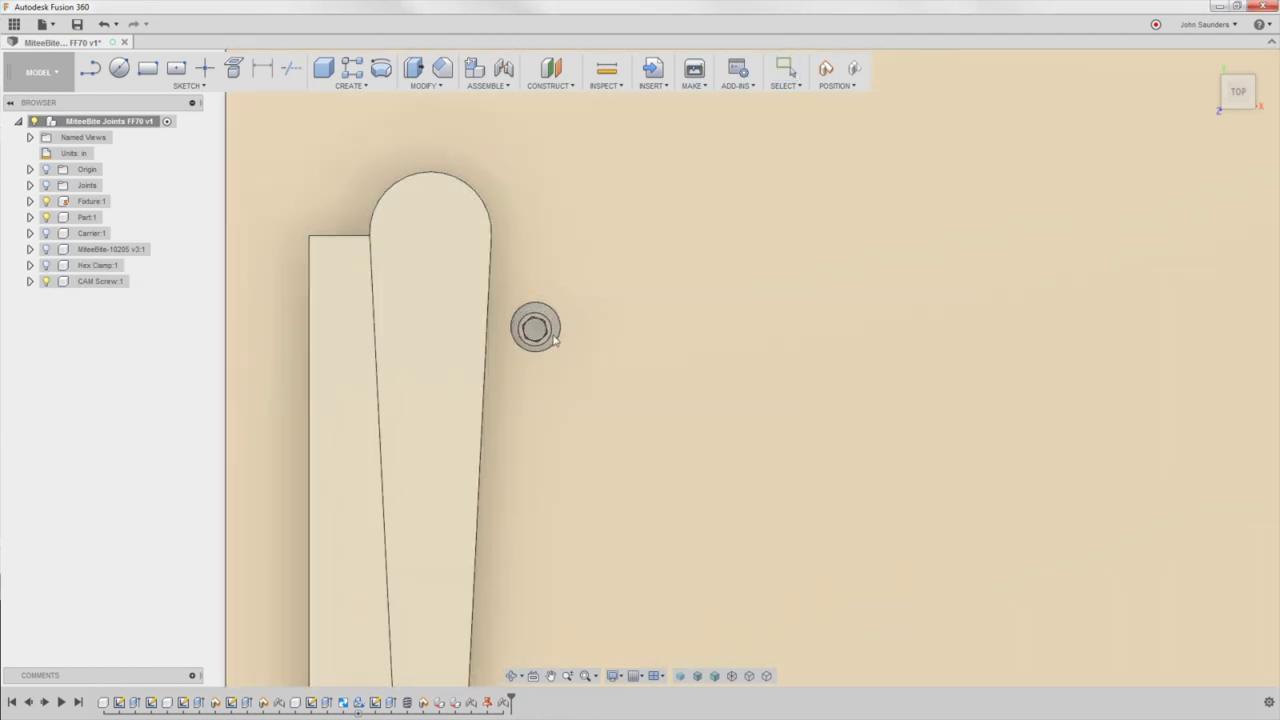
{"action": "left_click_drag", "start_coordinate": [535, 352], "coordinate": [561, 331]}
{"action": "scroll", "coordinate": [530, 330], "scroll_direction": "down", "scroll_amount": 5}
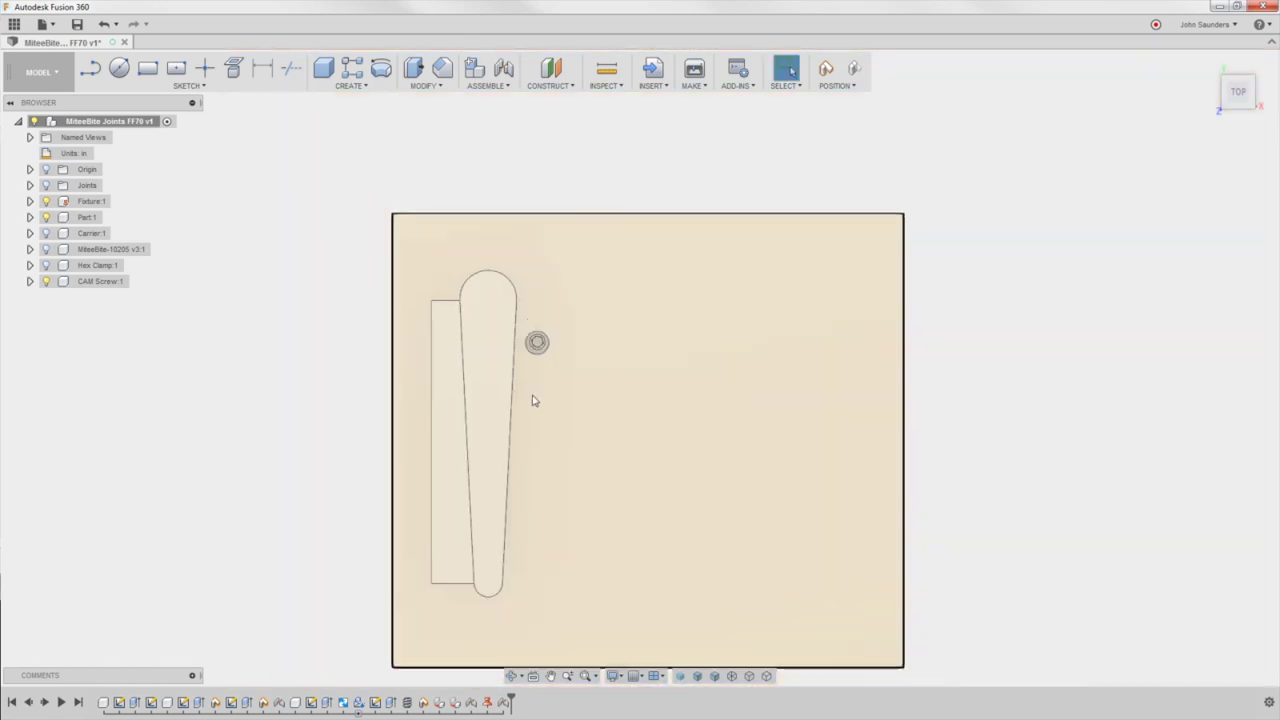
Expand the Joints folder and animate the CAM Screw's revolute joint Rev3 to examine its motion
{"action": "left_click", "coordinate": [30, 186]}
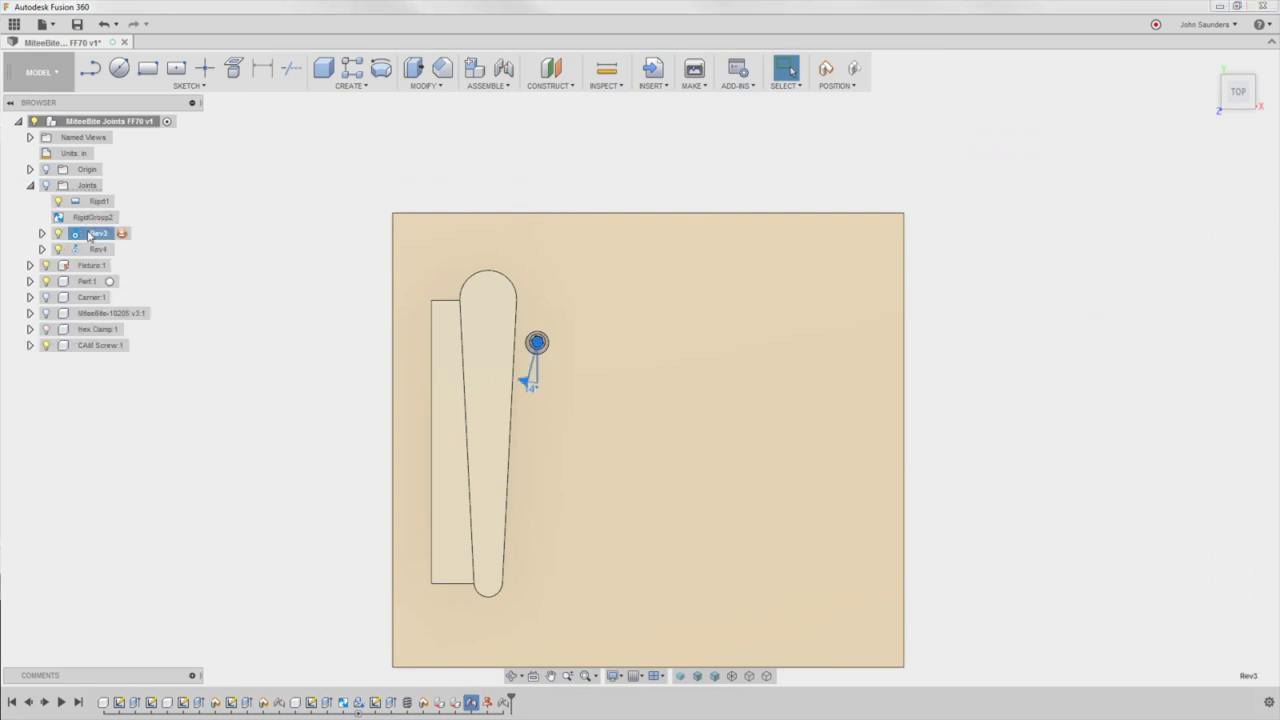
{"action": "right_click", "coordinate": [94, 236]}
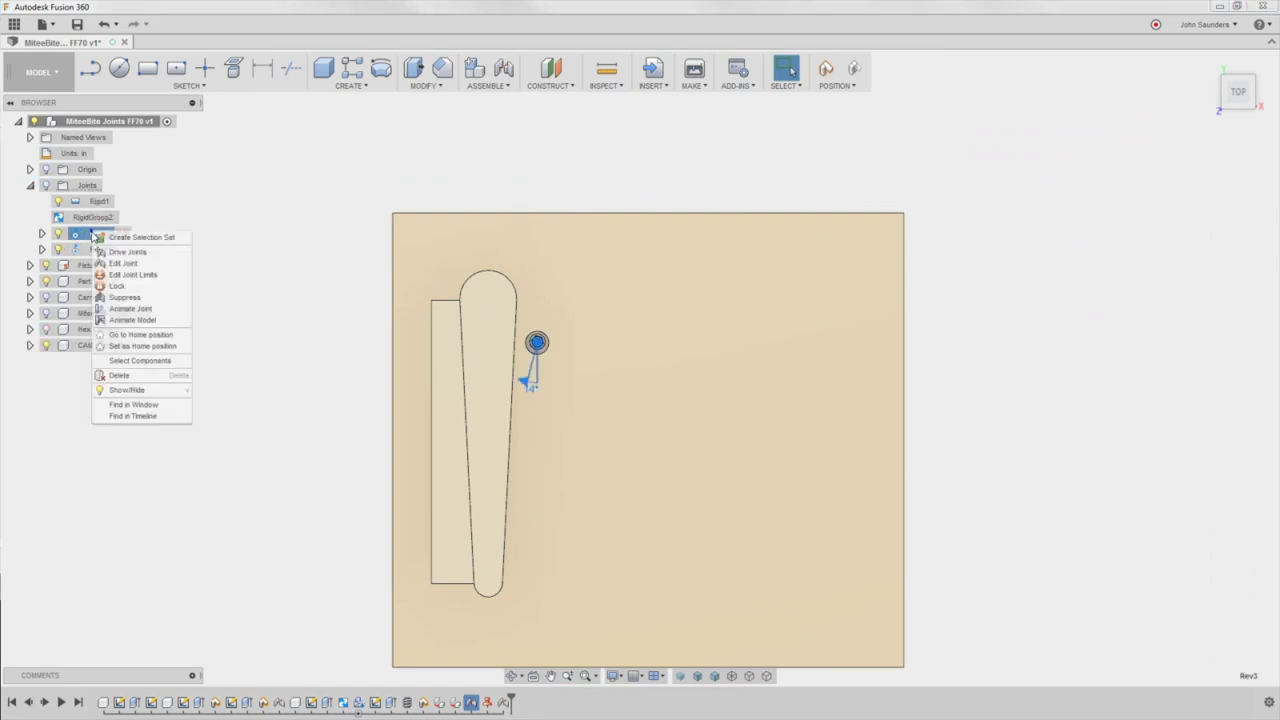
{"action": "left_click", "coordinate": [146, 310]}
{"action": "scroll", "coordinate": [552, 356], "scroll_direction": "up", "scroll_amount": 5}
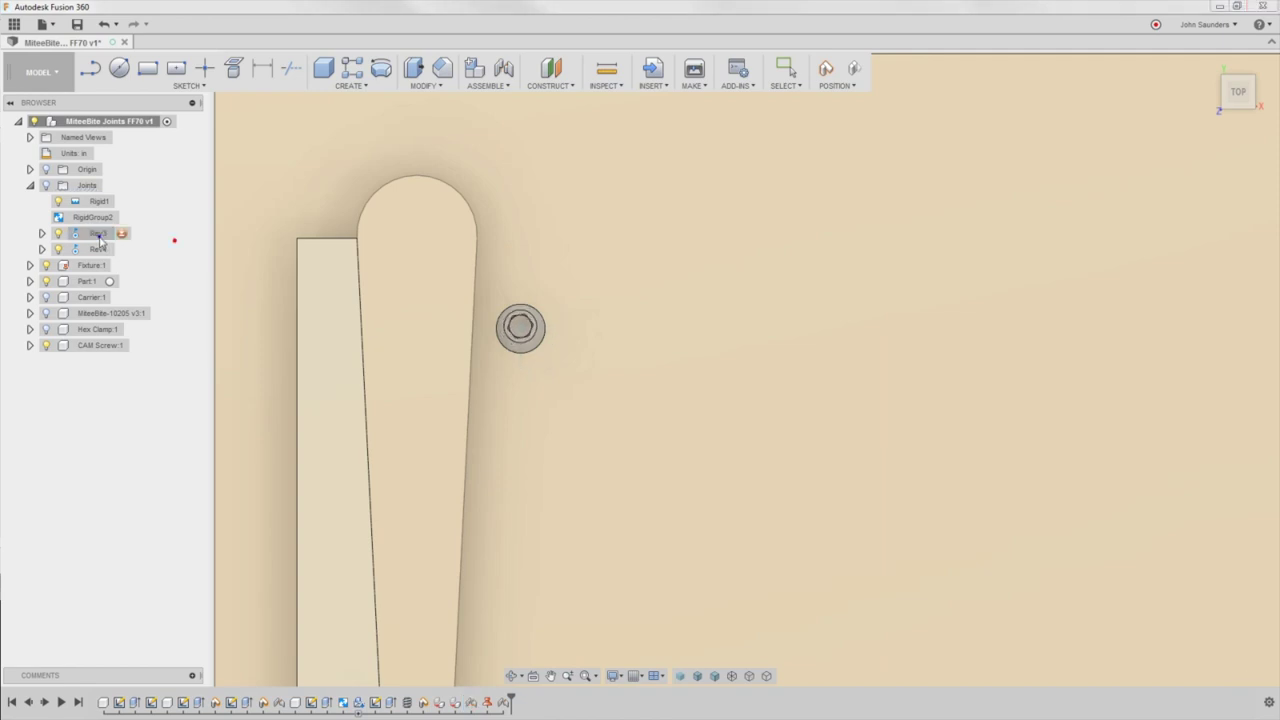
Open the CAM Screw's revolute joint Rev3 for editing
{"action": "left_click", "coordinate": [42, 233]}
{"action": "key", "text": "Escape"}
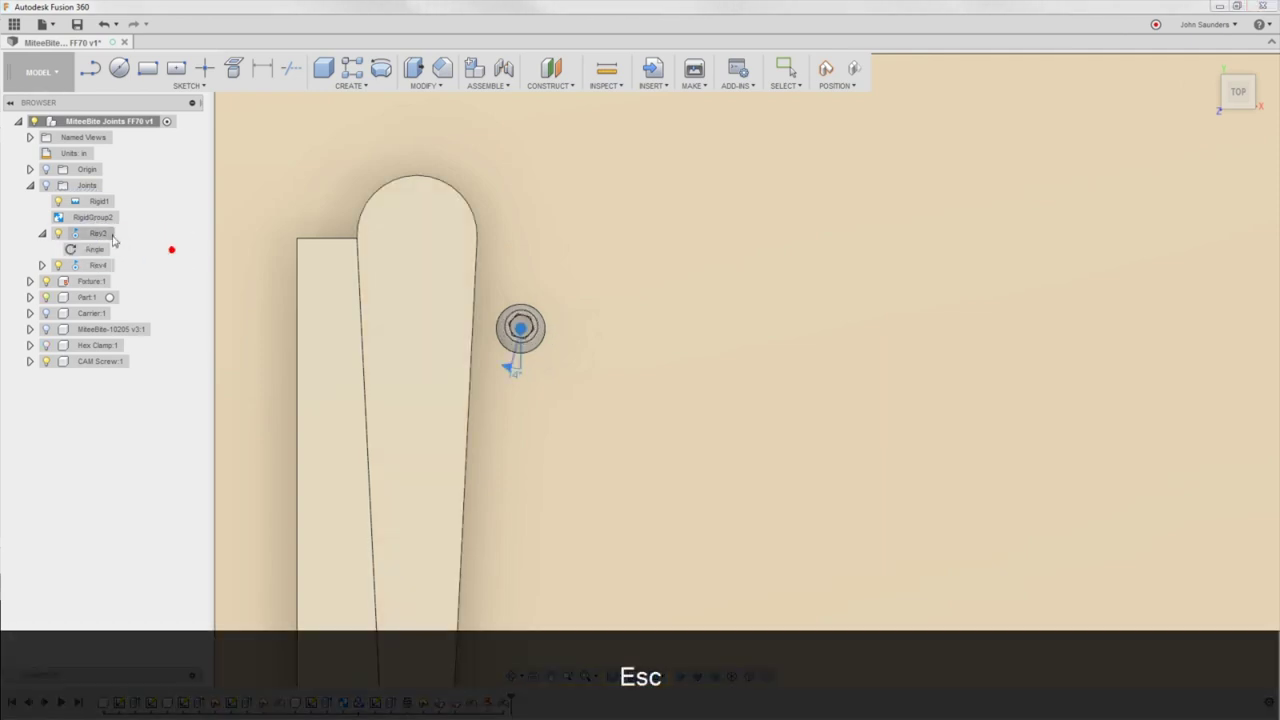
{"action": "right_click", "coordinate": [99, 237]}
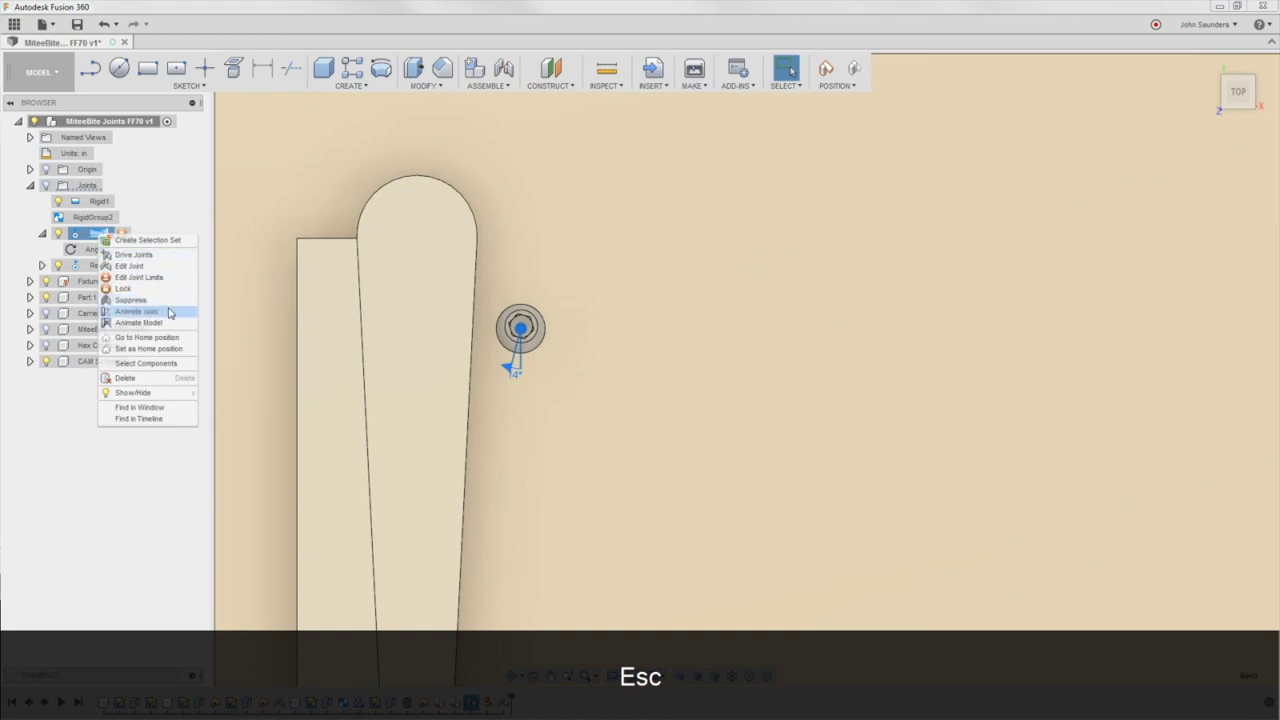
{"action": "right_click", "coordinate": [106, 232]}
{"action": "right_click", "coordinate": [74, 232]}
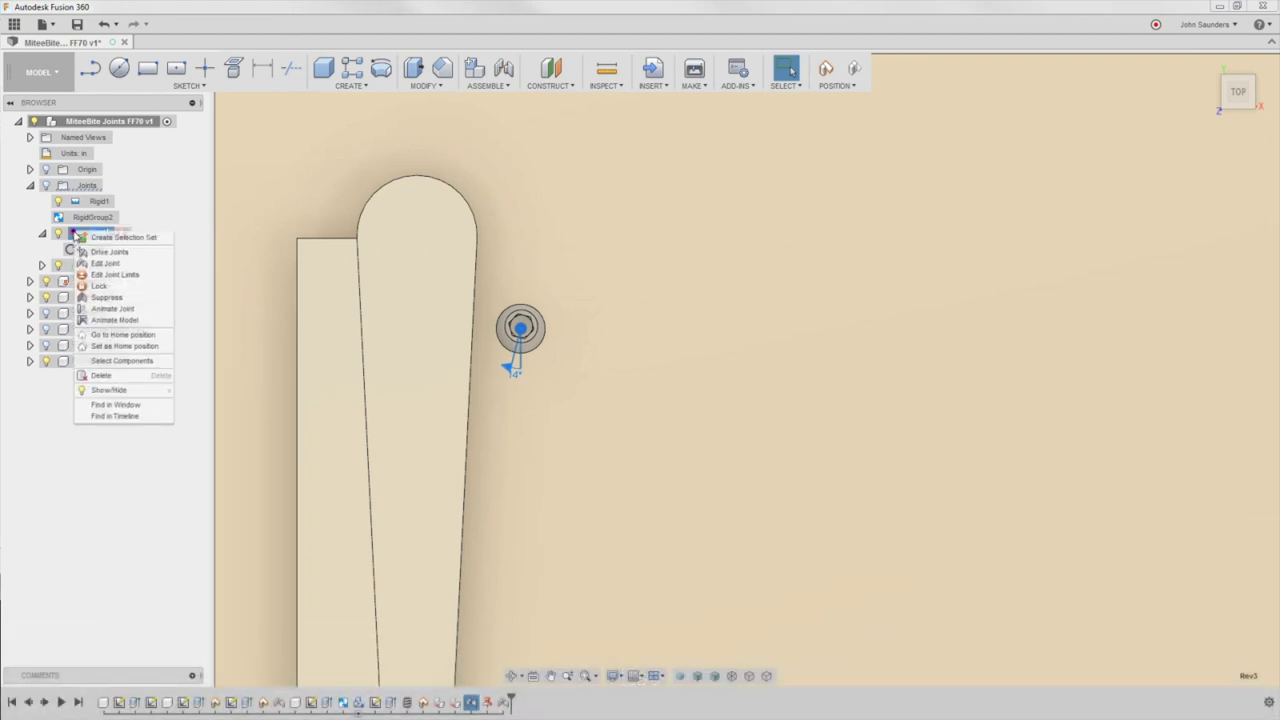
{"action": "left_click", "coordinate": [103, 267]}
{"action": "scroll", "coordinate": [709, 334], "scroll_direction": "down", "scroll_amount": 2}
{"action": "mouse_move", "coordinate": [709, 334]}
{"action": "middle_mouse_down", "text": "shift"}
{"action": "mouse_move", "coordinate": [684, 221]}
{"action": "mouse_move", "coordinate": [703, 324]}
{"action": "middle_mouse_up", "text": "shift"}
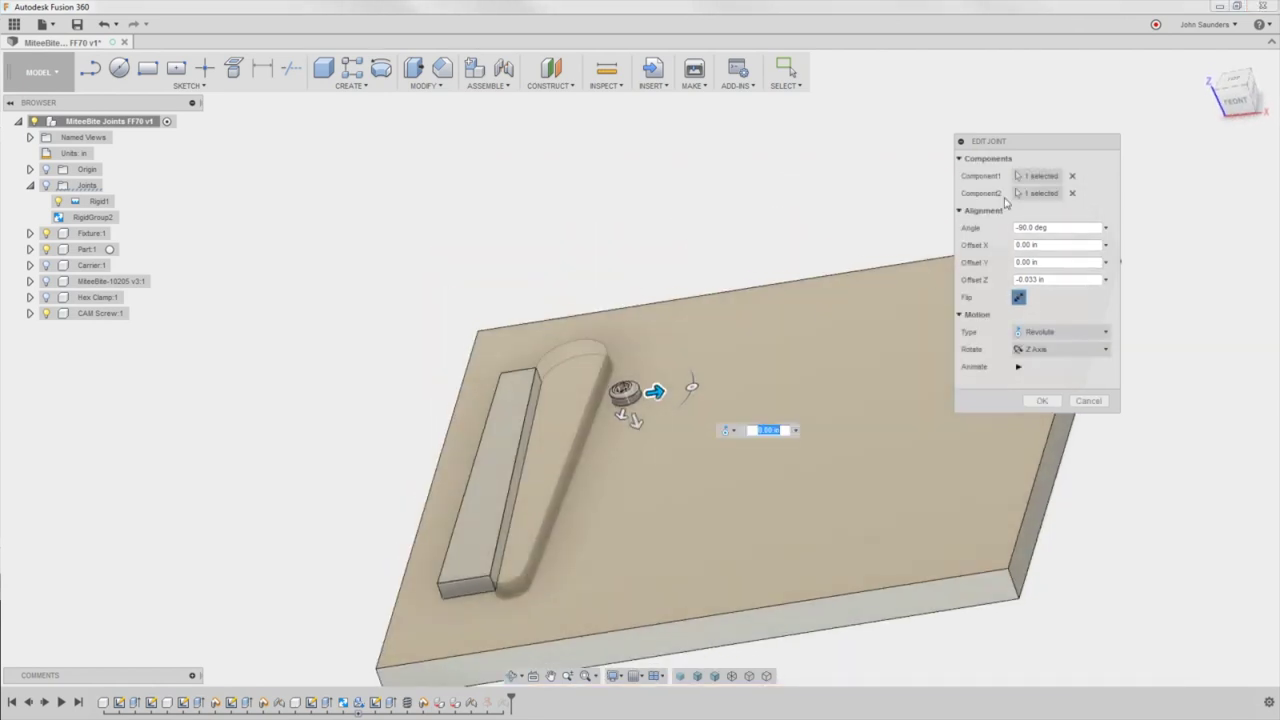
Hide the Fixture and reselect the joint's first component location at the centre of the CAM Screw's shank, seen from below
{"action": "left_click", "coordinate": [1029, 176]}
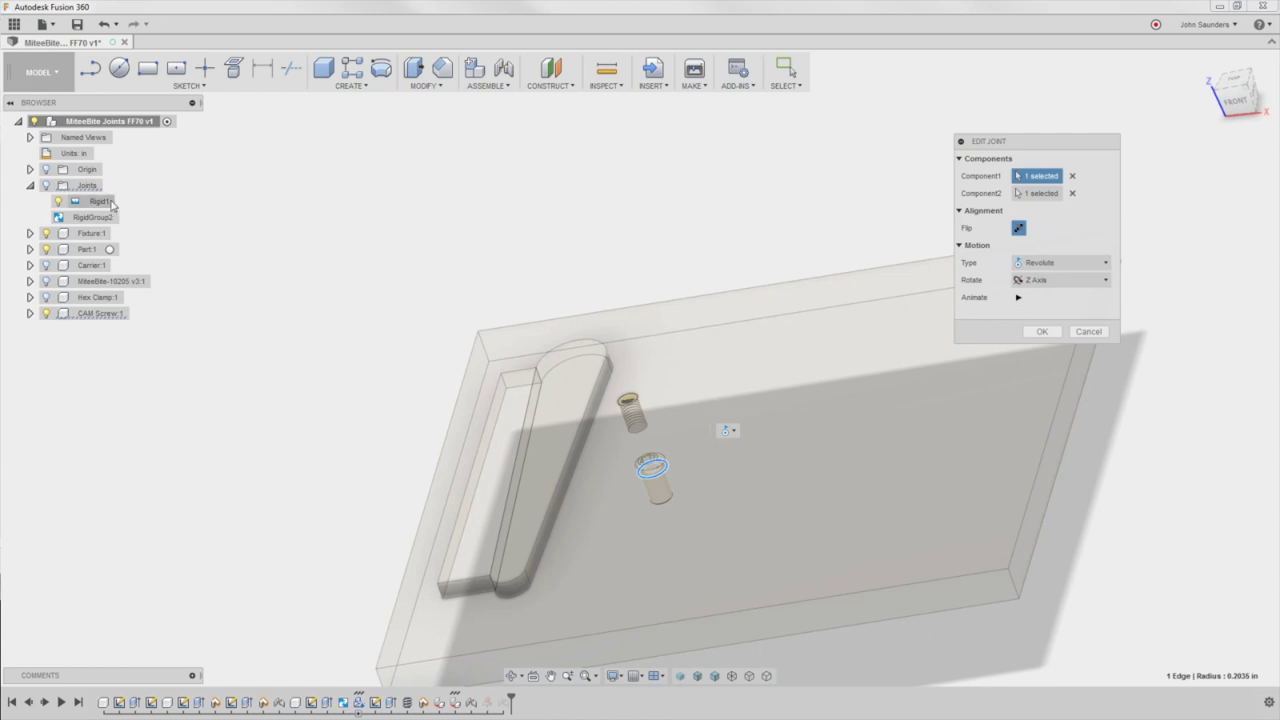
{"action": "left_click", "coordinate": [46, 234]}
{"action": "middle_click_drag", "start_coordinate": [458, 380], "coordinate": [434, 197], "text": "shift"}
{"action": "scroll", "coordinate": [706, 540], "scroll_direction": "up", "scroll_amount": 3}
{"action": "middle_click_drag", "start_coordinate": [719, 467], "coordinate": [756, 261]}
{"action": "left_click", "coordinate": [1239, 92]}
{"action": "scroll", "coordinate": [572, 447], "scroll_direction": "up", "scroll_amount": 3}
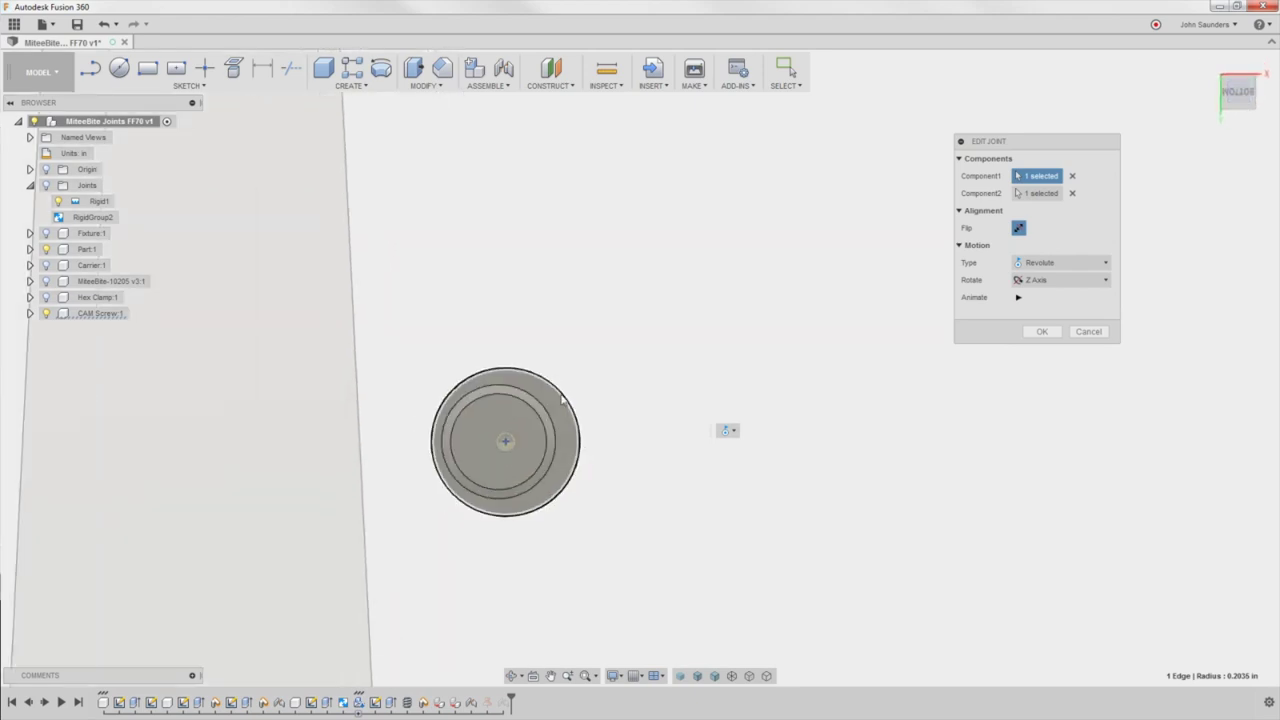
{"action": "scroll", "coordinate": [555, 440], "scroll_direction": "up", "scroll_amount": 3}
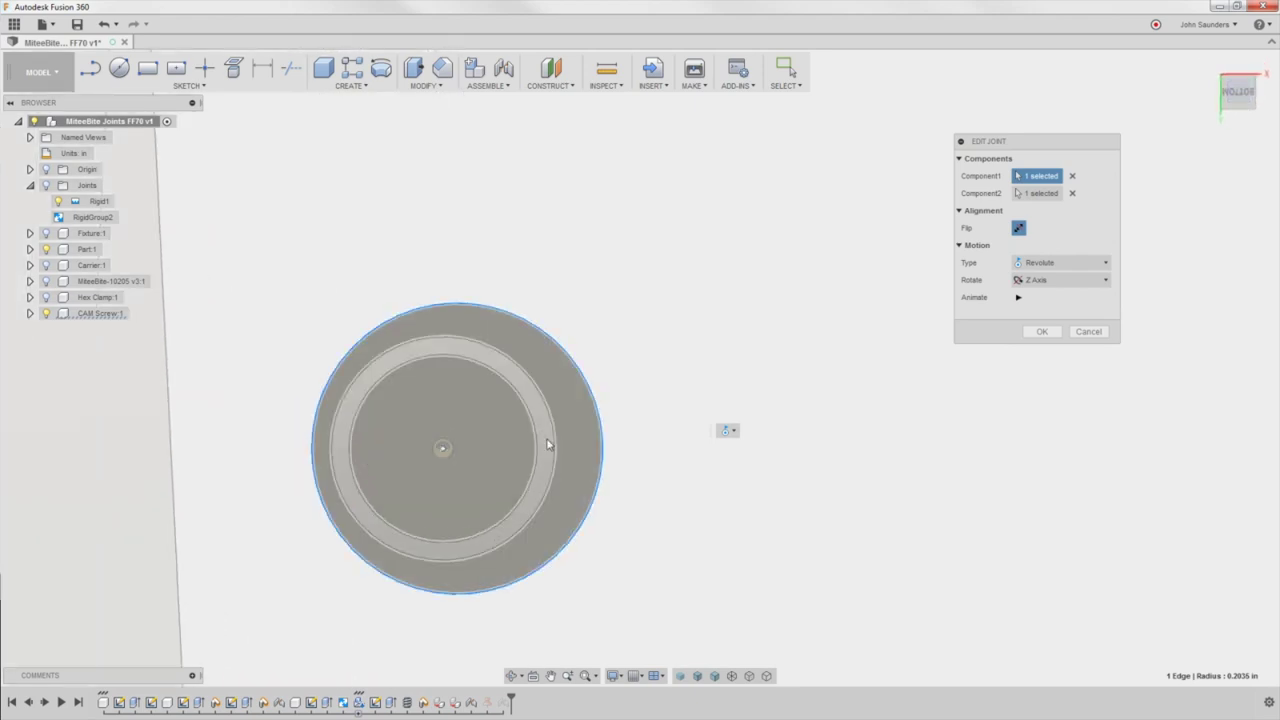
{"action": "left_click", "coordinate": [445, 452]}
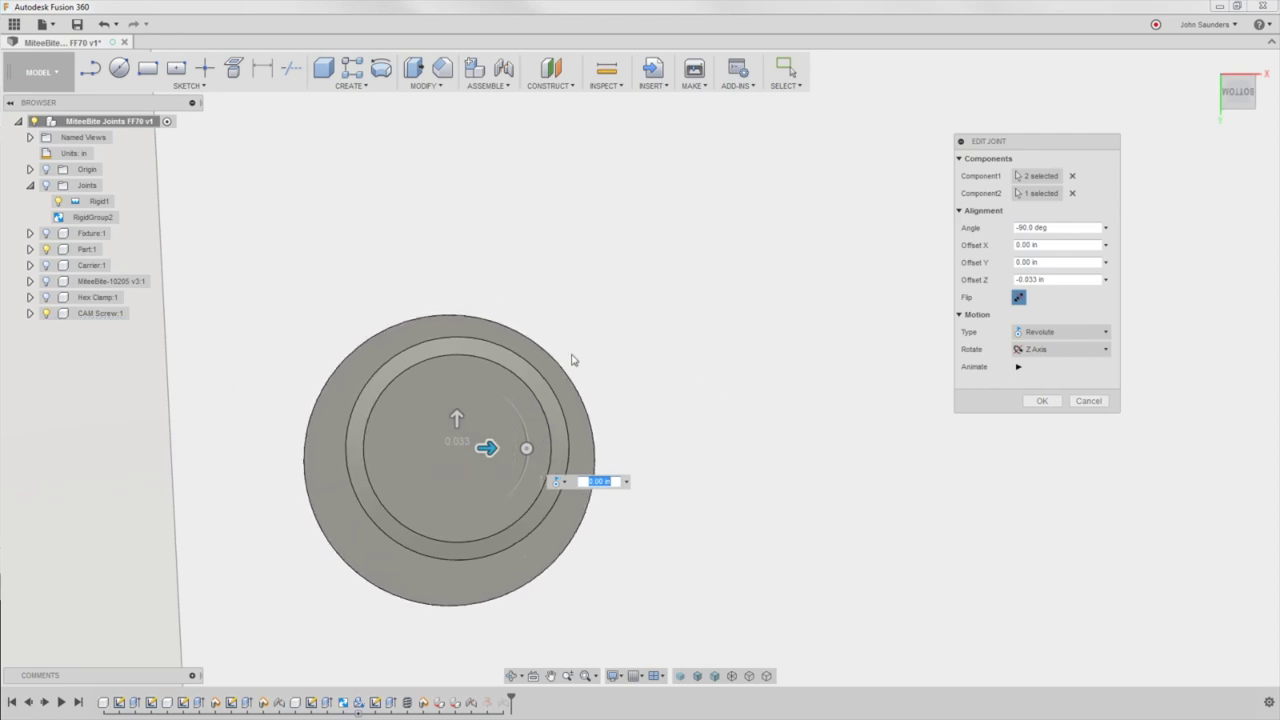
Confirm the edited revolute joint between the CAM Screw and the Fixture with rotation about the Z axis
{"action": "left_click", "coordinate": [1041, 401]}
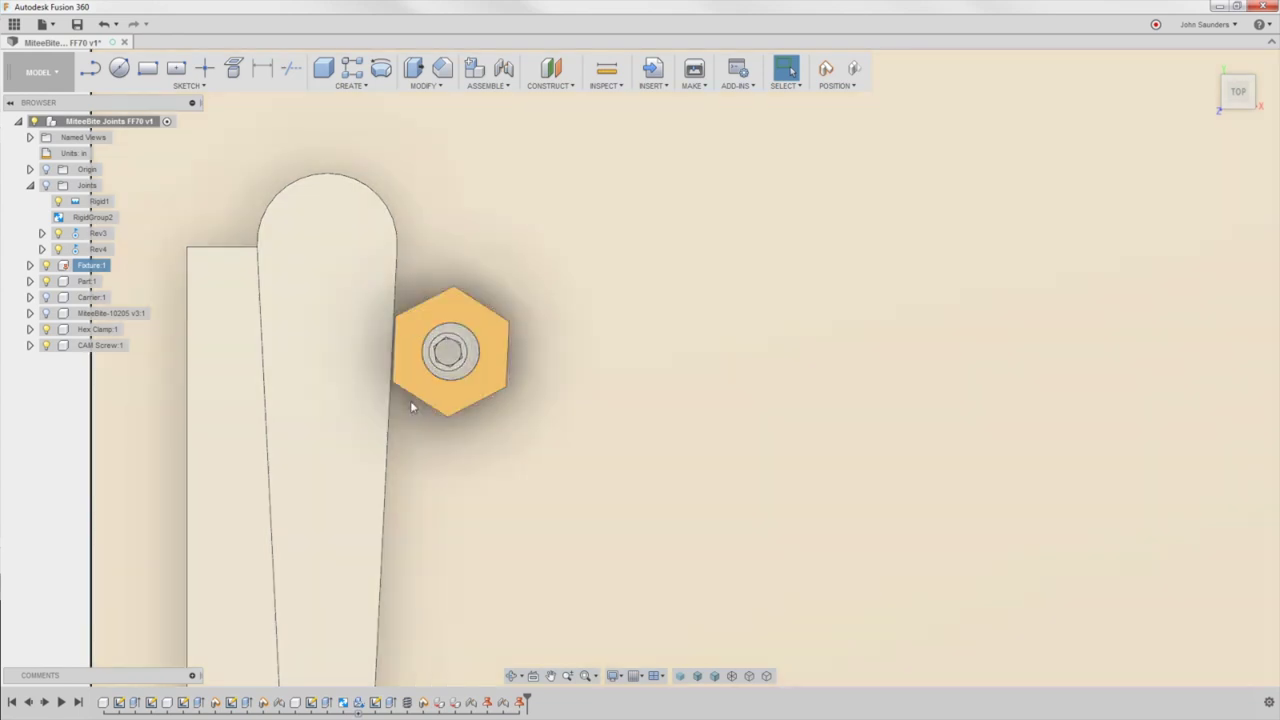
Measure the angle between the Hex Clamp's contact face and the Part's adjacent side face, and clear the selection
{"action": "middle_click_drag", "start_coordinate": [452, 394], "coordinate": [477, 397]}
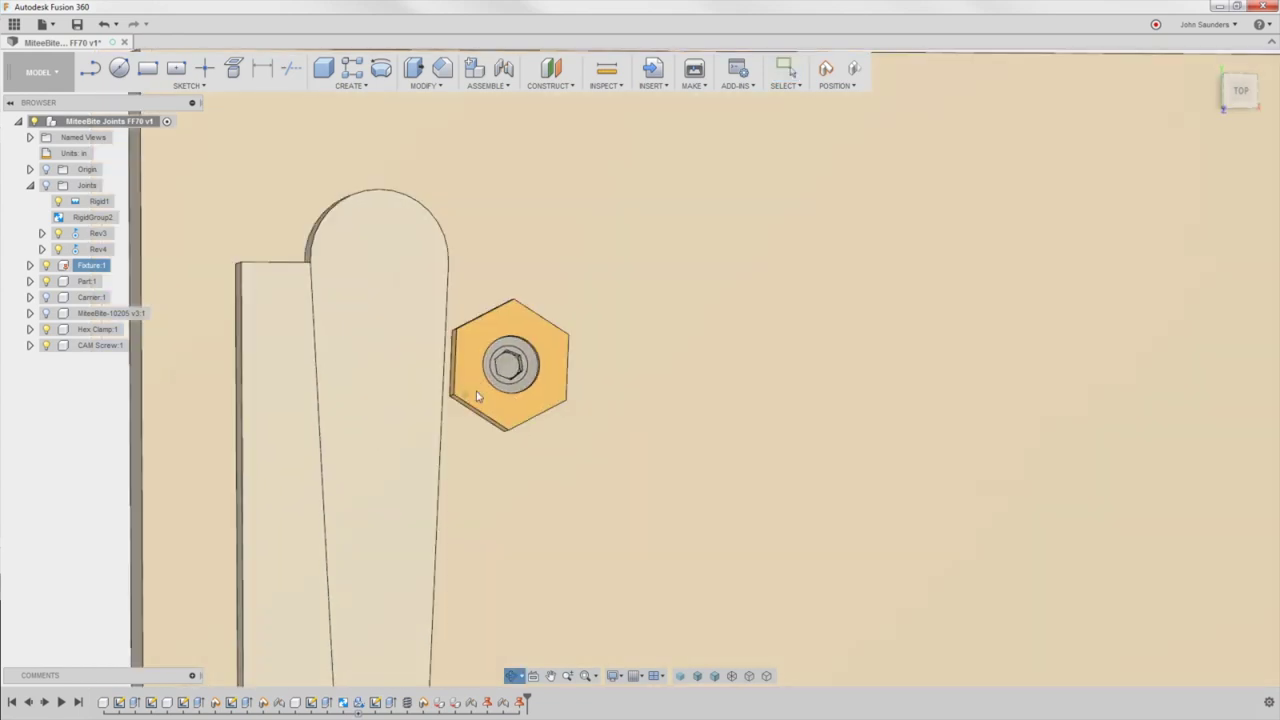
{"action": "scroll", "coordinate": [449, 382], "scroll_direction": "up", "scroll_amount": 3}
{"action": "scroll", "coordinate": [452, 377], "scroll_direction": "up", "scroll_amount": 3}
{"action": "left_click", "coordinate": [466, 318]}
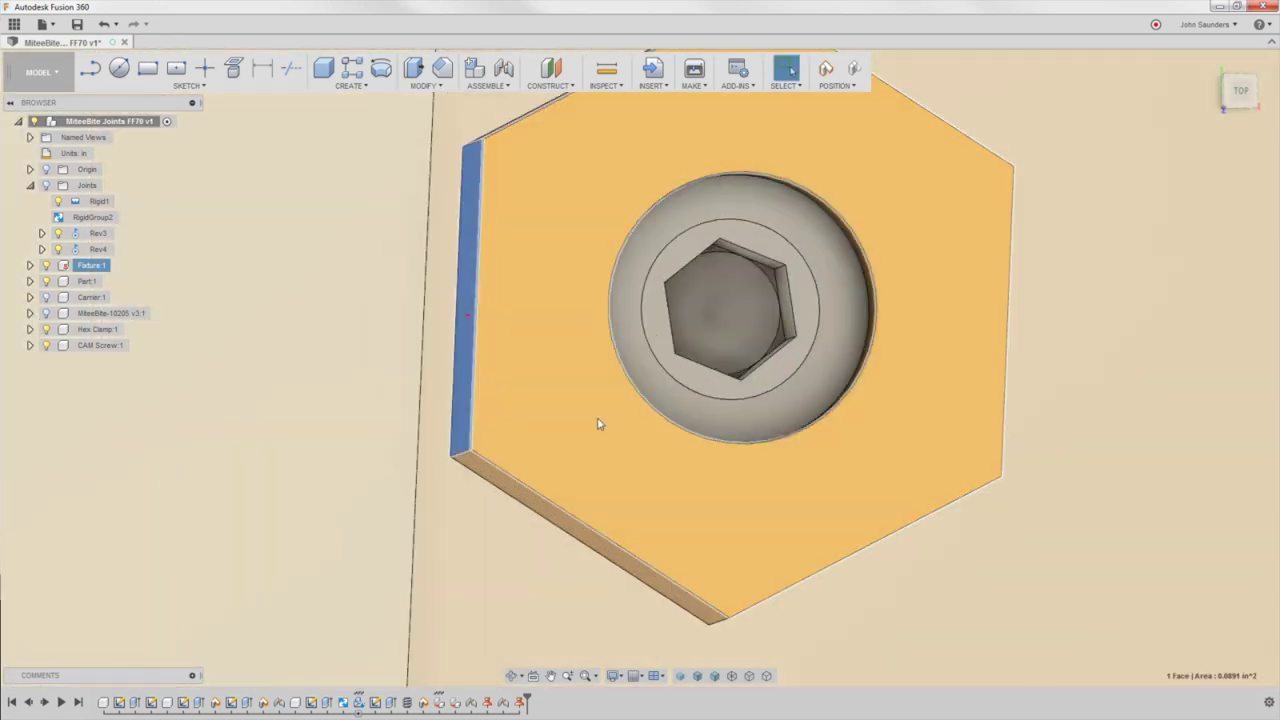
{"action": "scroll", "coordinate": [610, 420], "scroll_direction": "down", "scroll_amount": 4}
{"action": "scroll", "coordinate": [620, 415], "scroll_direction": "down", "scroll_amount": 2}
{"action": "left_click", "coordinate": [635, 569], "text": "ctrl"}
{"action": "scroll", "coordinate": [561, 474], "scroll_direction": "down", "scroll_amount": 4}
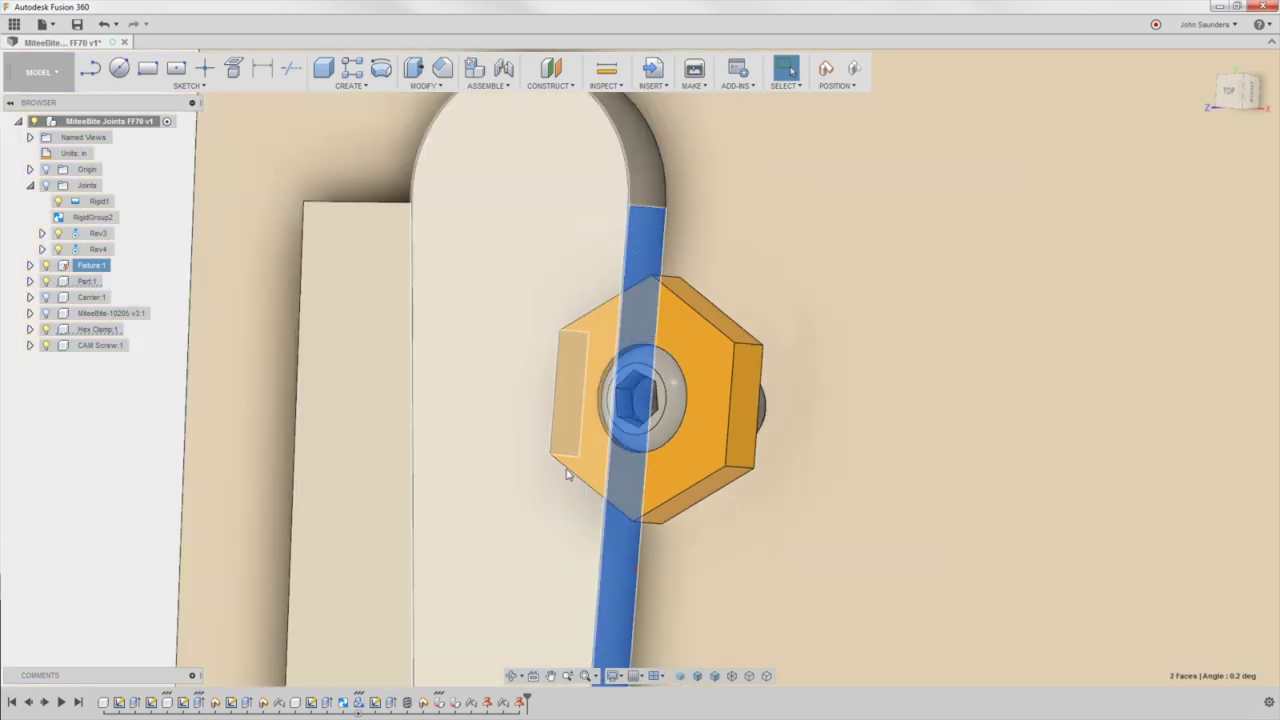
{"action": "scroll", "coordinate": [561, 474], "scroll_direction": "down", "scroll_amount": 3}
{"action": "left_click", "coordinate": [251, 298]}
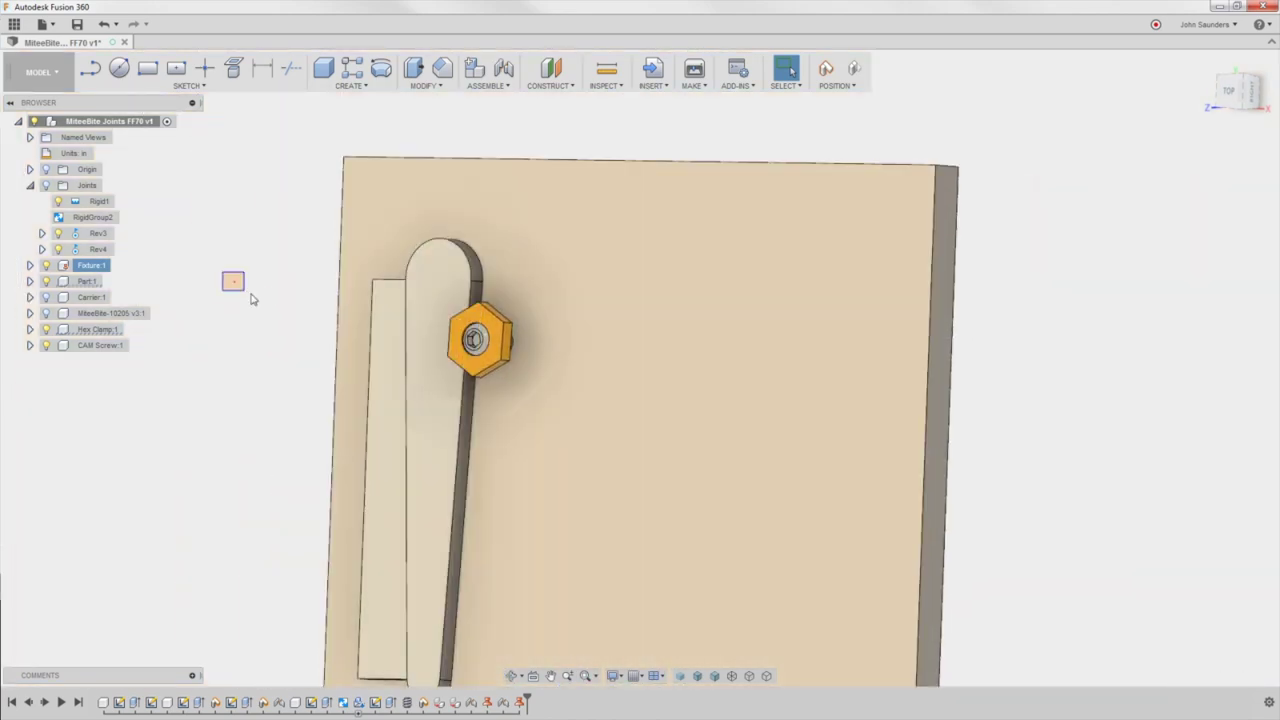
Animate the Hex Clamp's revolute joint Rev4 in the top view to examine its motion, and stop the animation
{"action": "middle_click_drag", "start_coordinate": [248, 280], "coordinate": [337, 266], "text": "shift"}
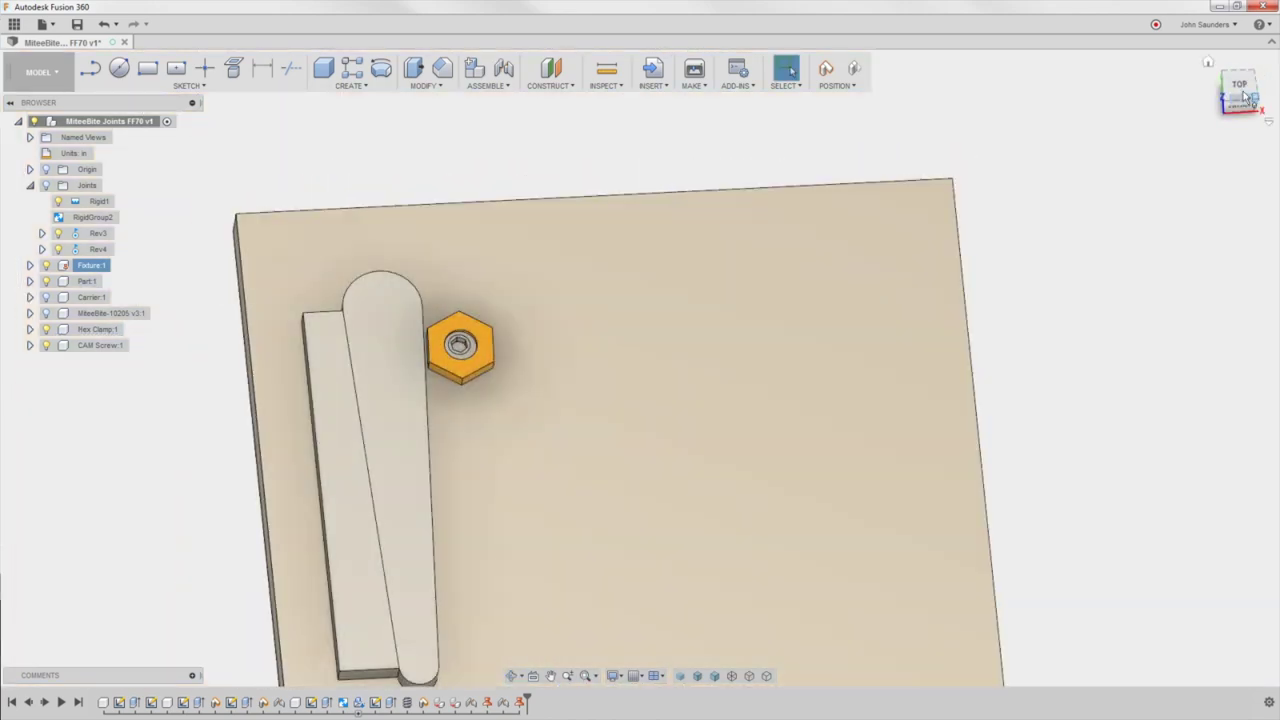
{"action": "left_click", "coordinate": [1245, 95]}
{"action": "scroll", "coordinate": [443, 418], "scroll_direction": "up", "scroll_amount": 5}
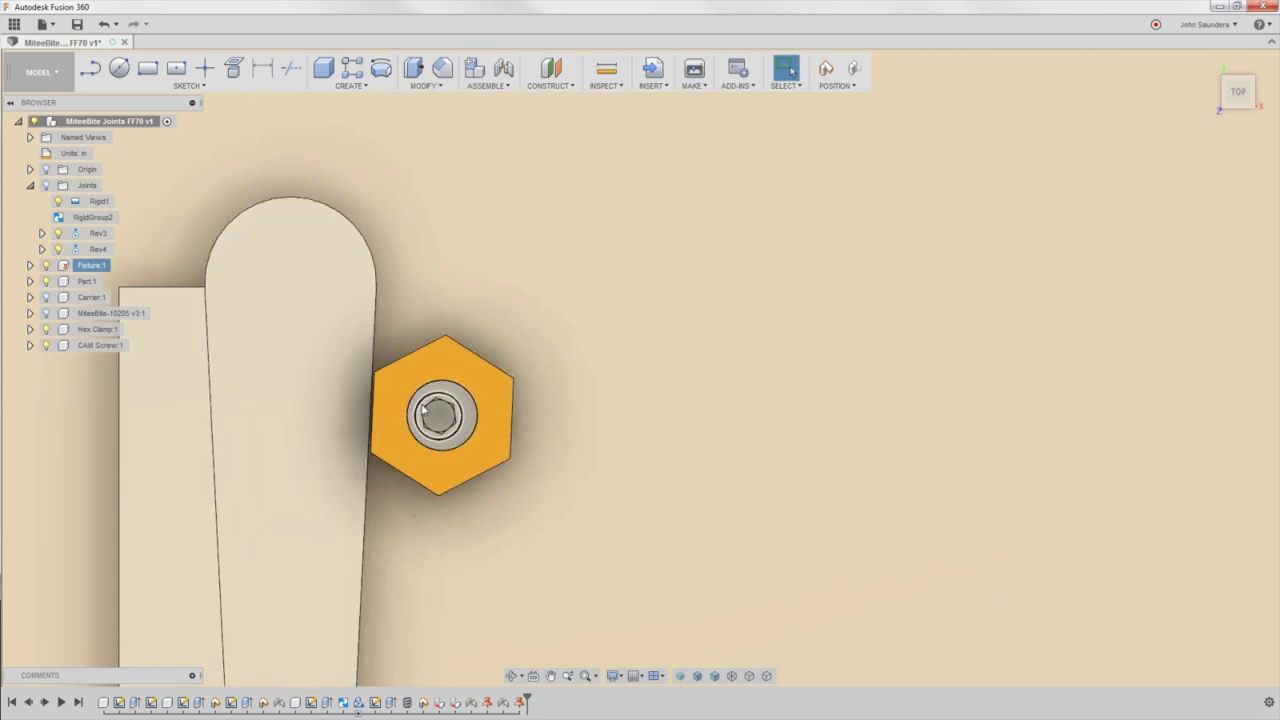
{"action": "left_click", "coordinate": [96, 250]}
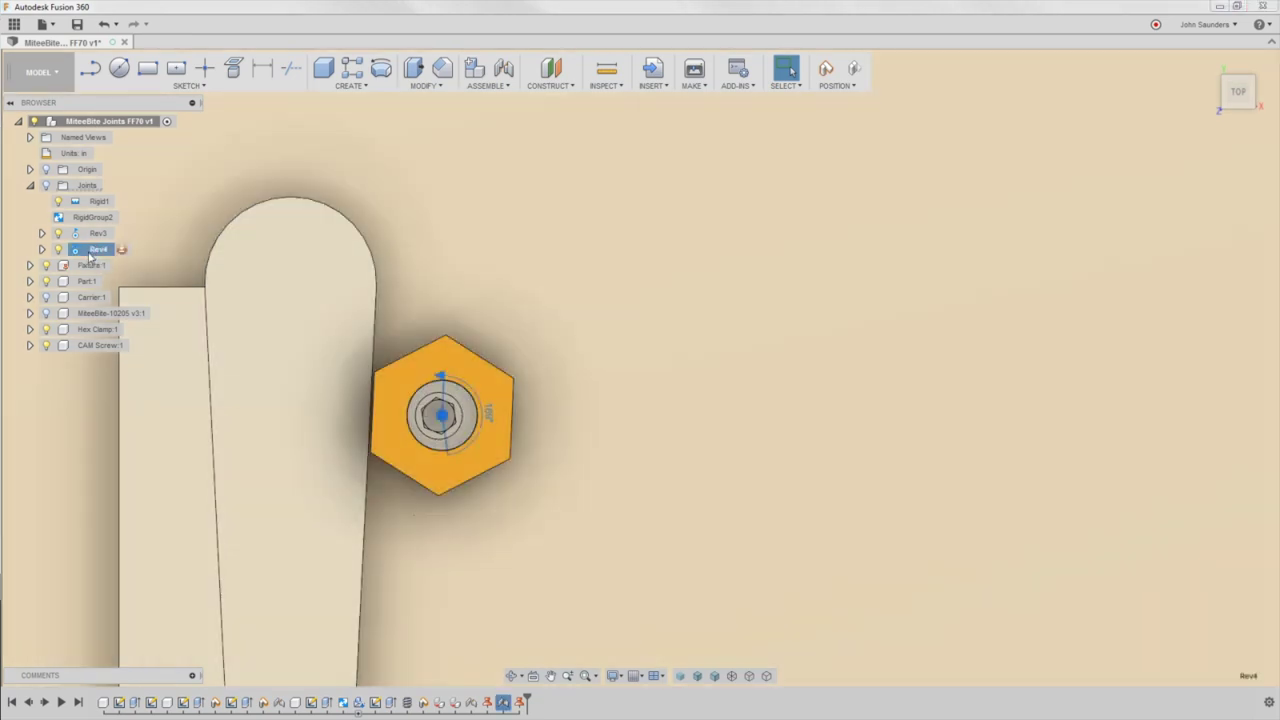
{"action": "right_click", "coordinate": [80, 258]}
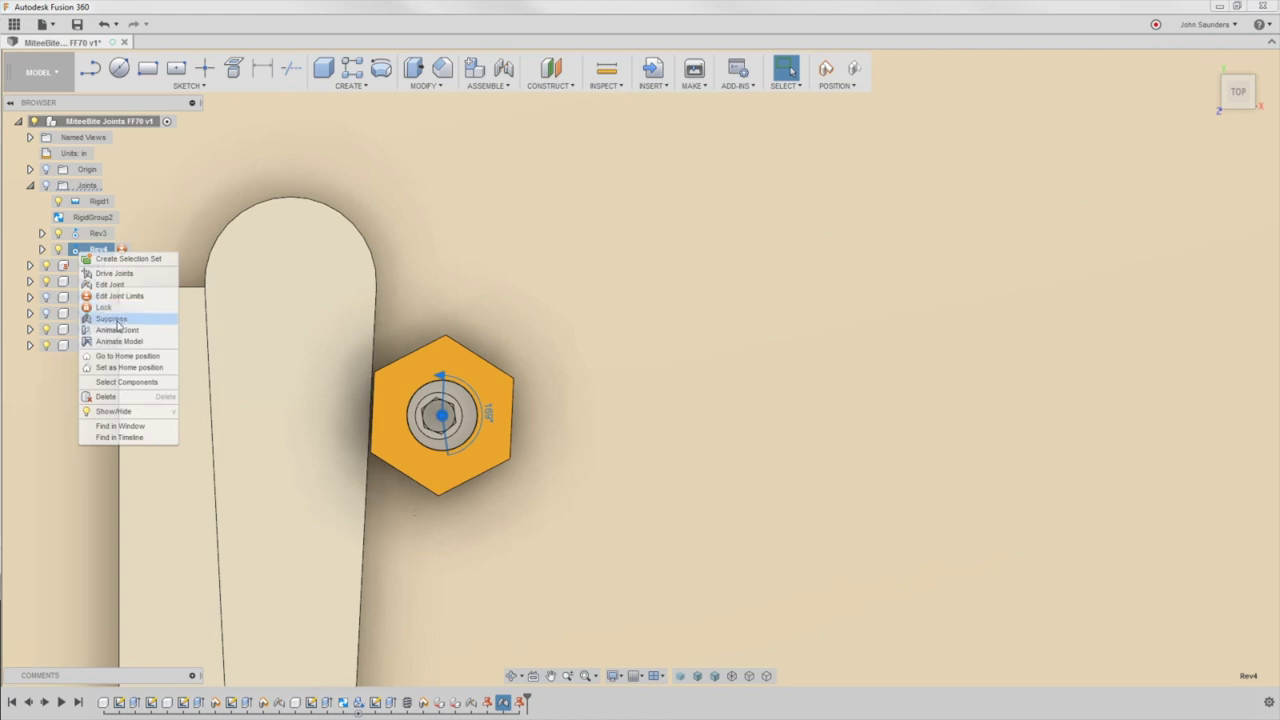
{"action": "left_click", "coordinate": [117, 330]}
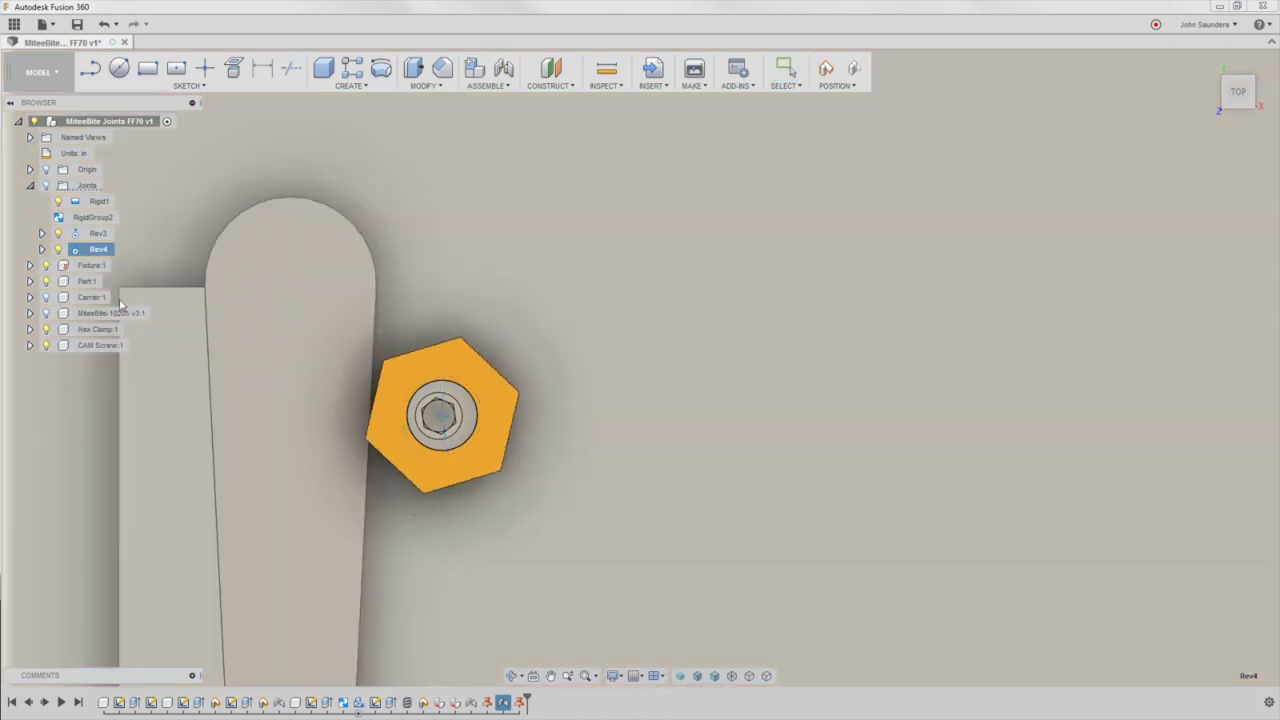
{"action": "key", "text": "Escape"}
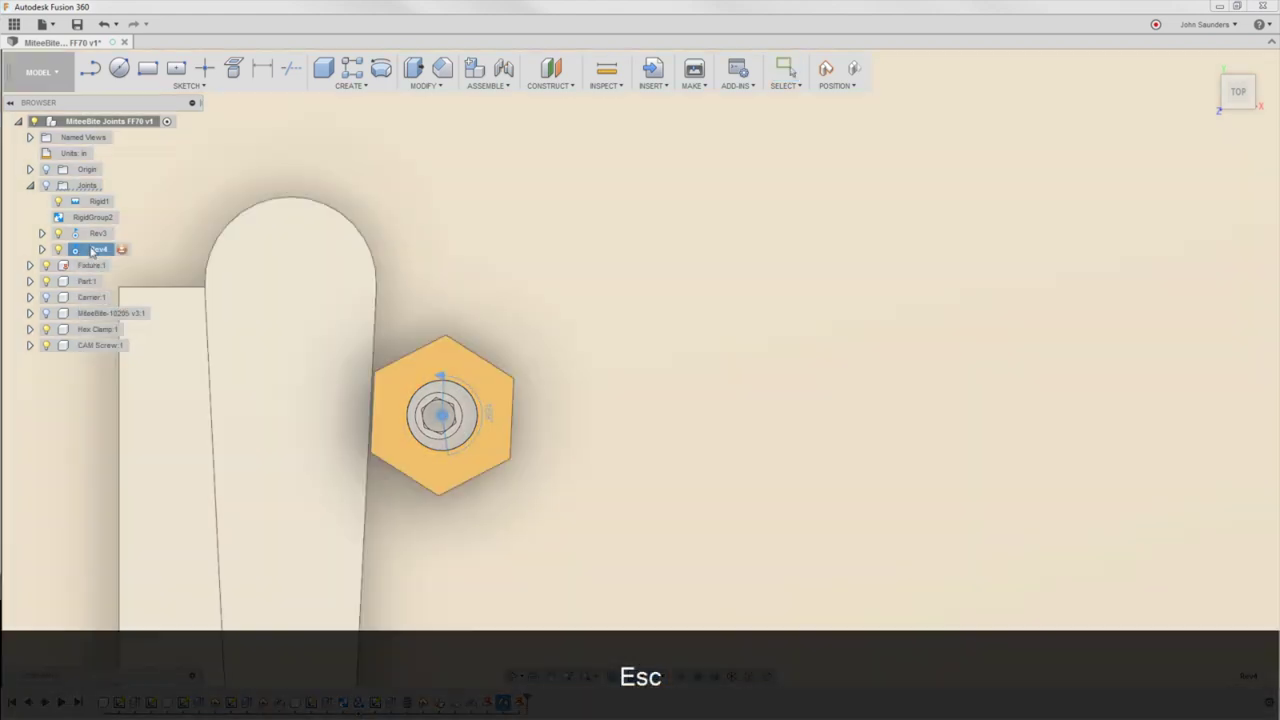
Suppress the revolute joint Rev4 and inspect the fit of the CAM Screw's head inside the Hex Clamp
{"action": "right_click", "coordinate": [92, 250]}
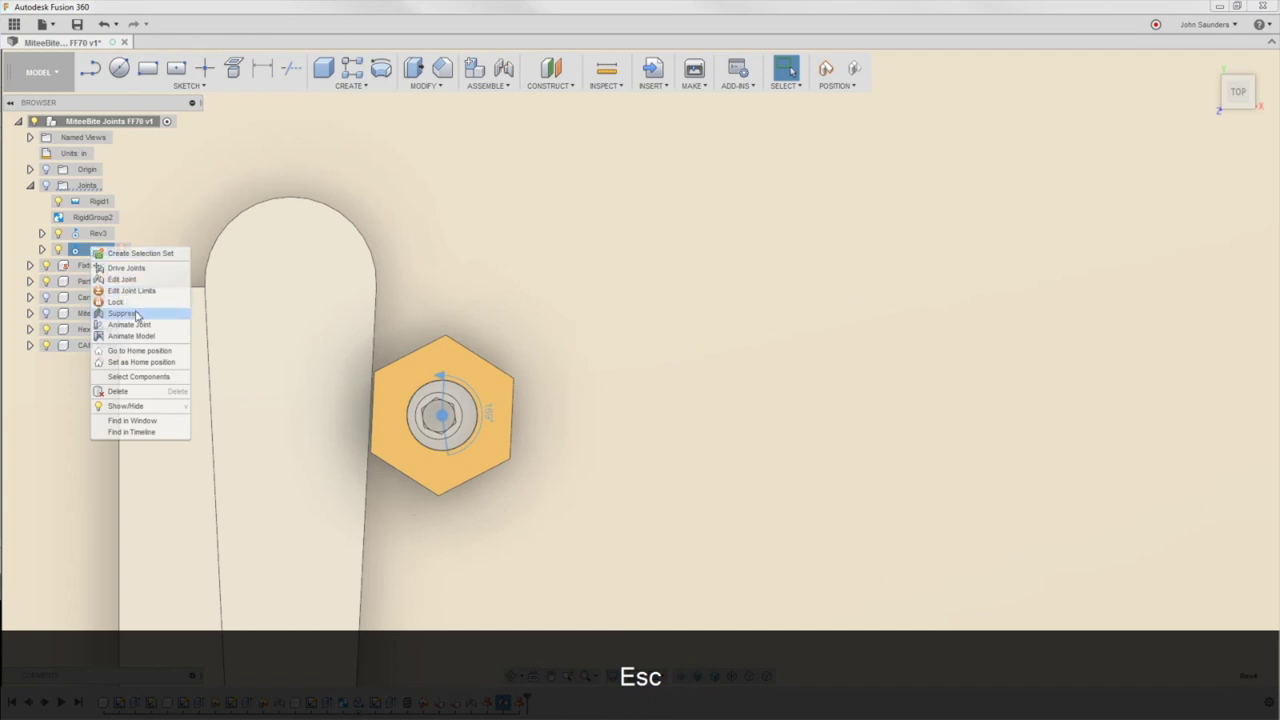
{"action": "left_click", "coordinate": [137, 316]}
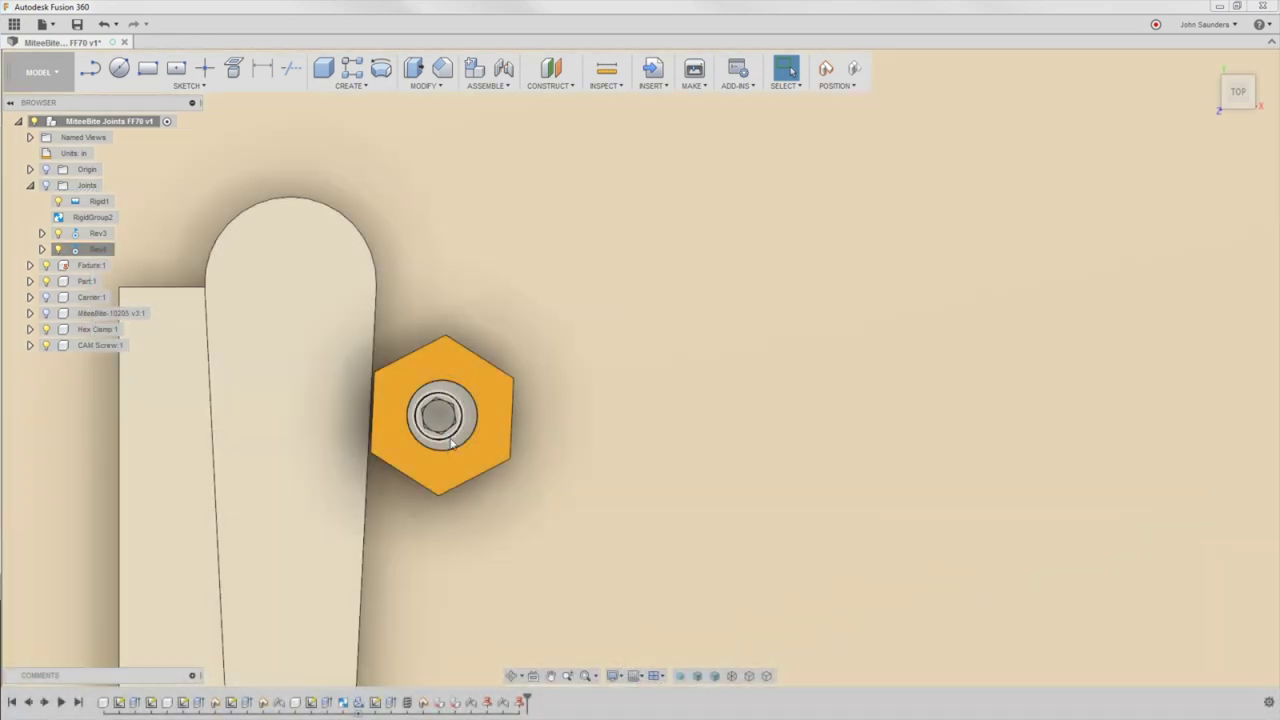
{"action": "scroll", "coordinate": [395, 412], "scroll_direction": "up", "scroll_amount": 2}
{"action": "scroll", "coordinate": [430, 414], "scroll_direction": "up", "scroll_amount": 4}
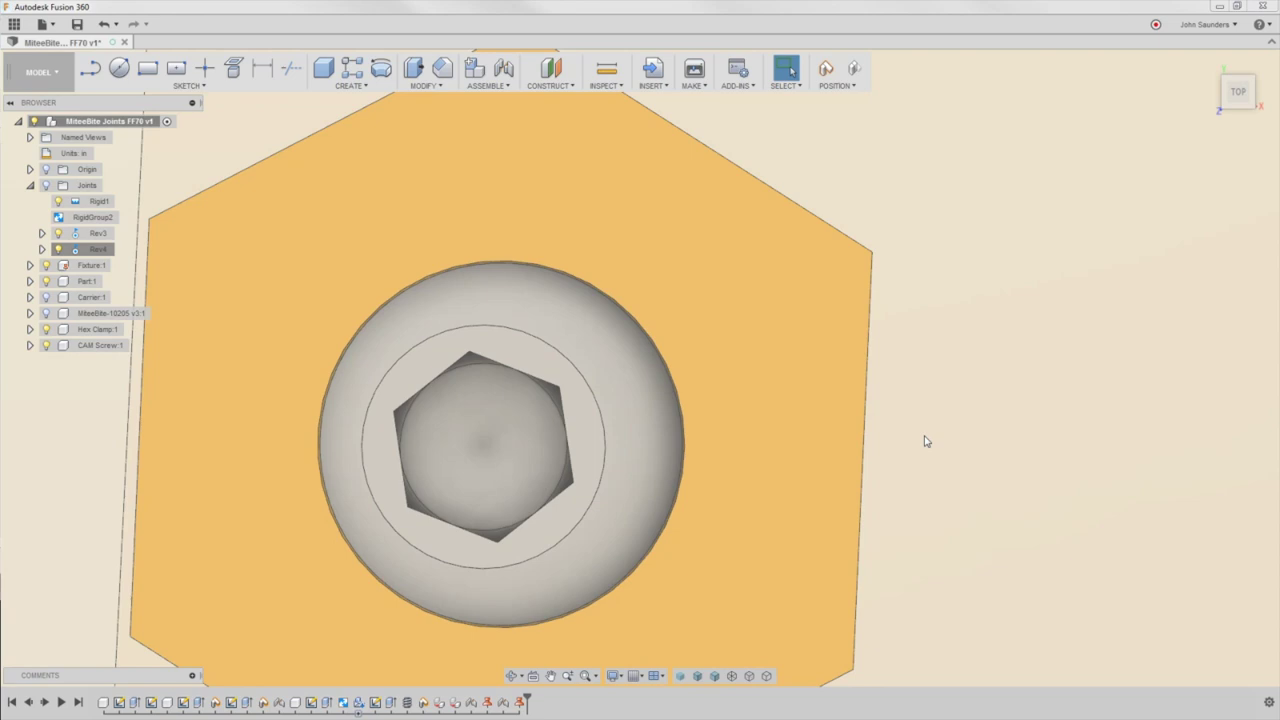
{"action": "scroll", "coordinate": [468, 405], "scroll_direction": "up", "scroll_amount": 2}
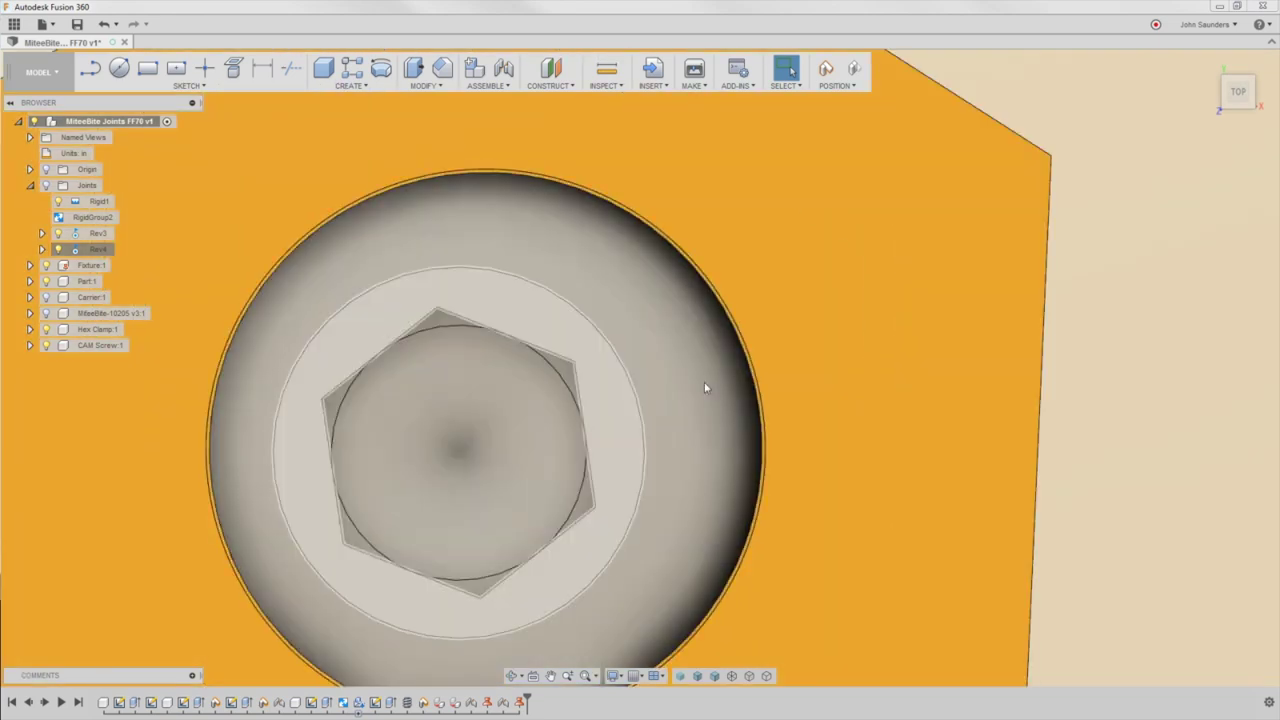
{"action": "scroll", "coordinate": [623, 247], "scroll_direction": "down", "scroll_amount": 3}
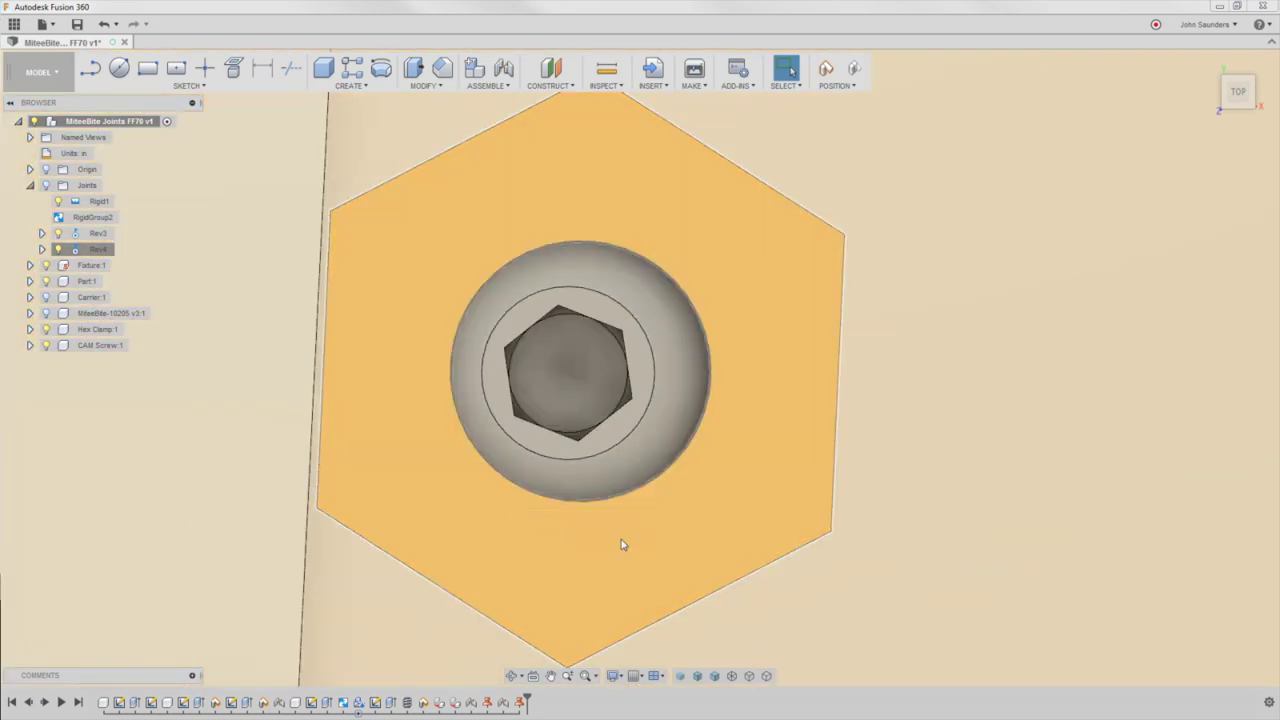
{"action": "scroll", "coordinate": [668, 372], "scroll_direction": "down", "scroll_amount": 5}
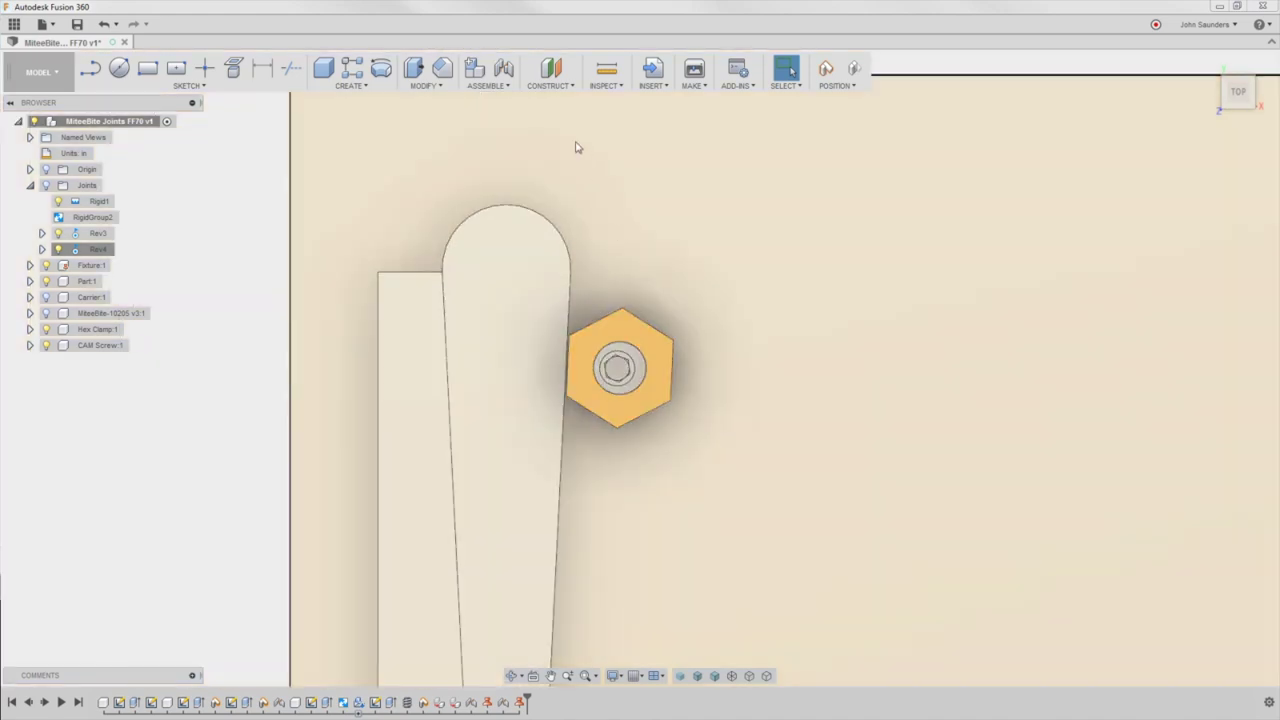
Enable contact sets and create a new contact set from the Hex Clamp and CAM Screw bodies
{"action": "left_click", "coordinate": [490, 85]}
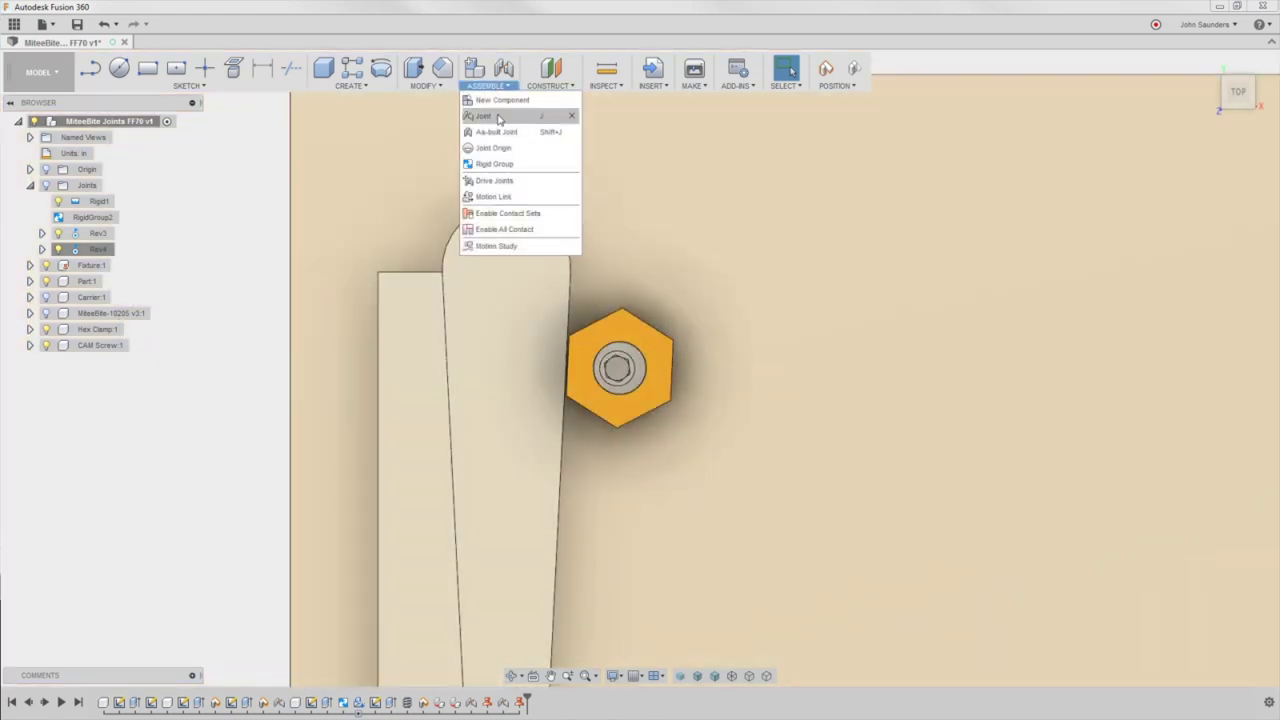
{"action": "left_click", "coordinate": [500, 216]}
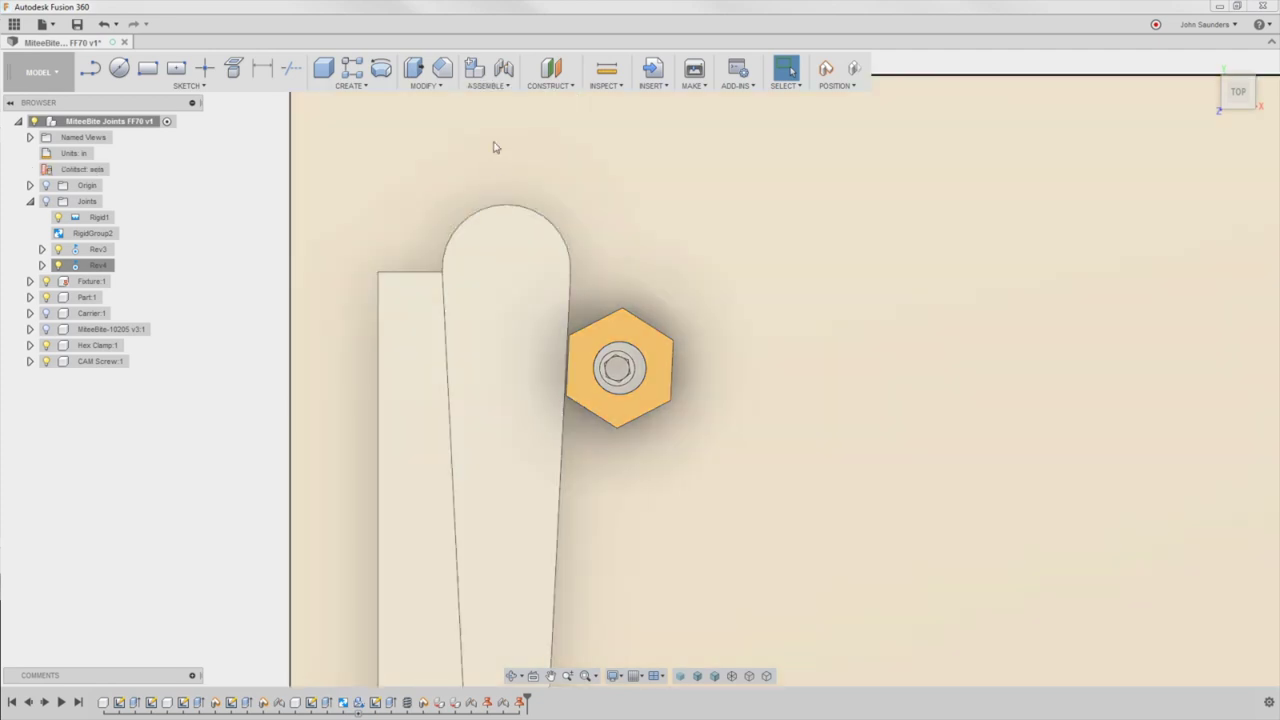
{"action": "left_click", "coordinate": [490, 86]}
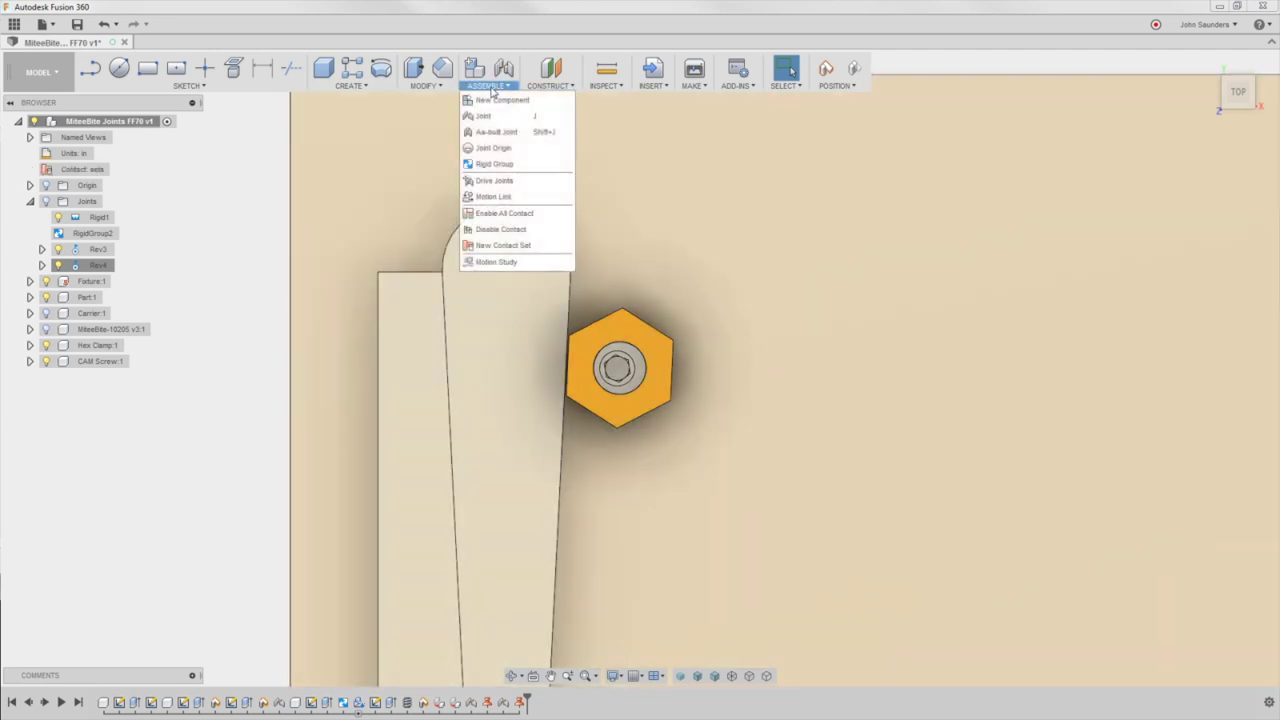
{"action": "left_click", "coordinate": [519, 249]}
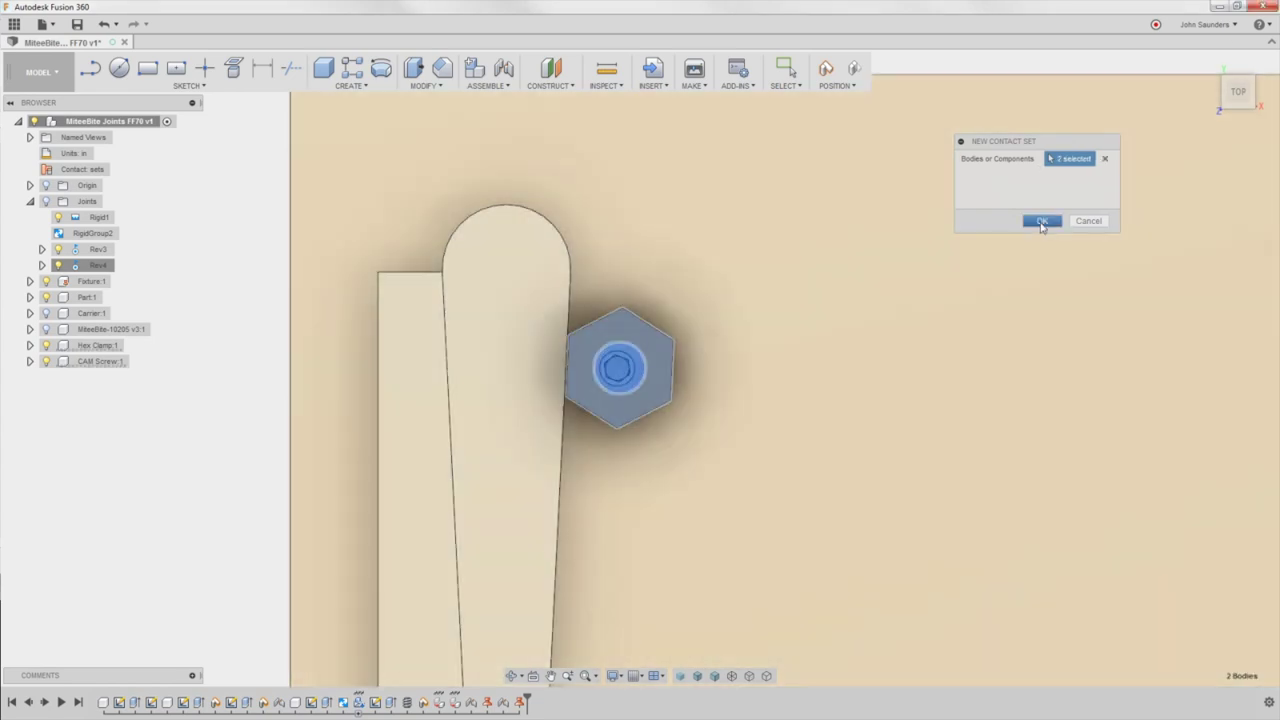
{"action": "left_click", "coordinate": [1041, 220]}
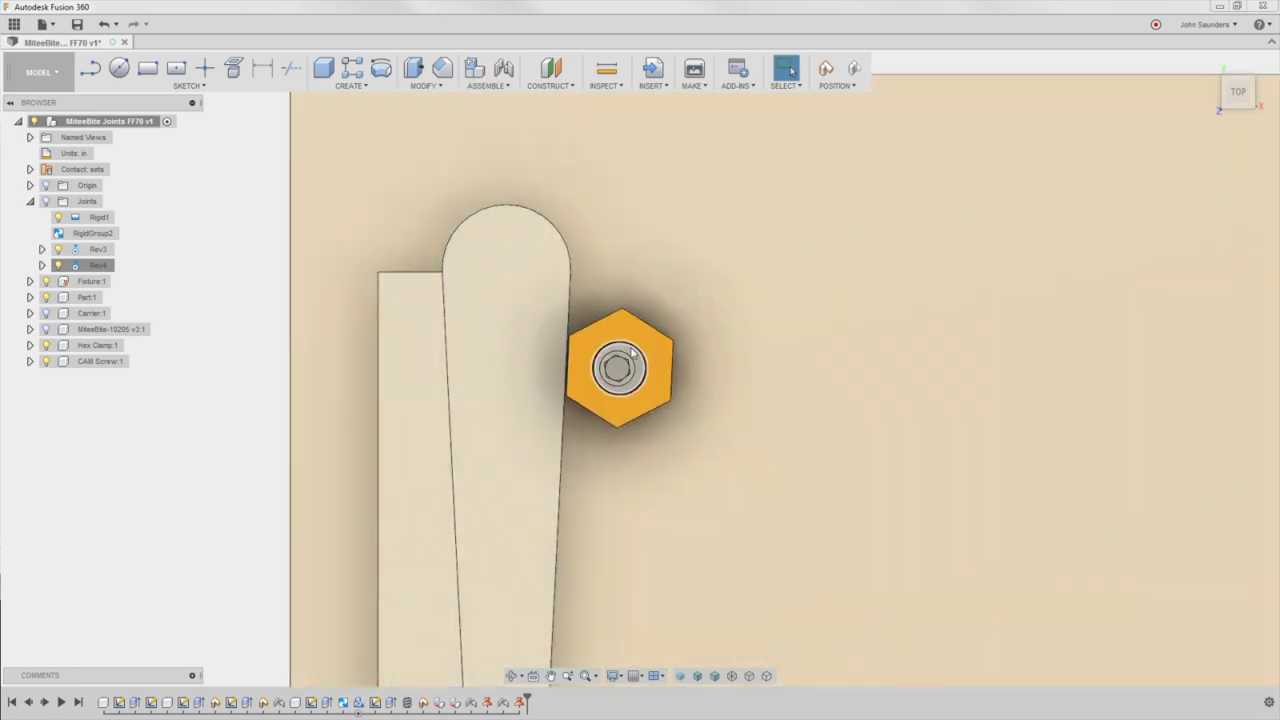
Turn the CAM Screw by its head to test how its contact drives the Hex Clamp
{"action": "scroll", "coordinate": [643, 370], "scroll_direction": "up", "scroll_amount": 3}
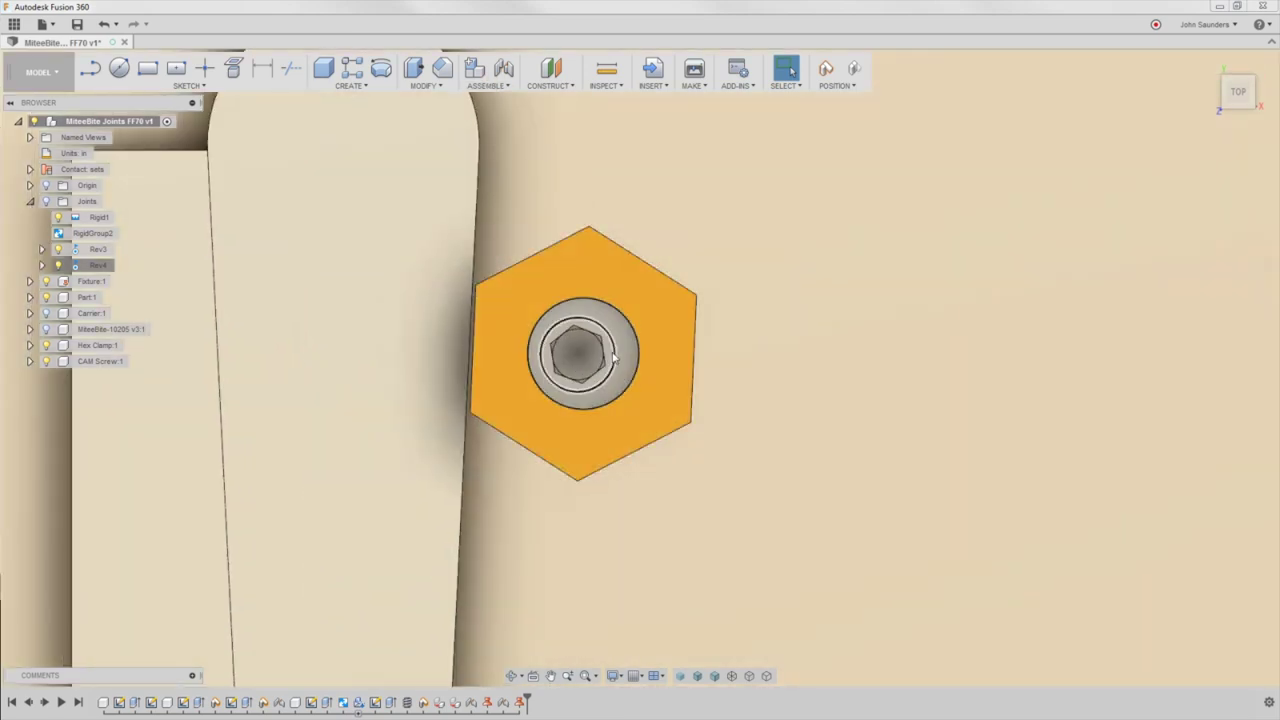
{"action": "mouse_move", "coordinate": [620, 355]}
{"action": "left_mouse_down"}
{"action": "mouse_move", "coordinate": [620, 334]}
{"action": "mouse_move", "coordinate": [590, 315]}
{"action": "mouse_move", "coordinate": [544, 332]}
{"action": "mouse_move", "coordinate": [541, 369]}
{"action": "mouse_move", "coordinate": [572, 390]}
{"action": "mouse_move", "coordinate": [621, 373]}
{"action": "mouse_move", "coordinate": [632, 343]}
{"action": "mouse_move", "coordinate": [636, 362]}
{"action": "left_mouse_up"}
{"action": "scroll", "coordinate": [635, 366], "scroll_direction": "down", "scroll_amount": 4}
{"action": "middle_click_drag", "start_coordinate": [636, 368], "coordinate": [643, 323], "text": "shift"}
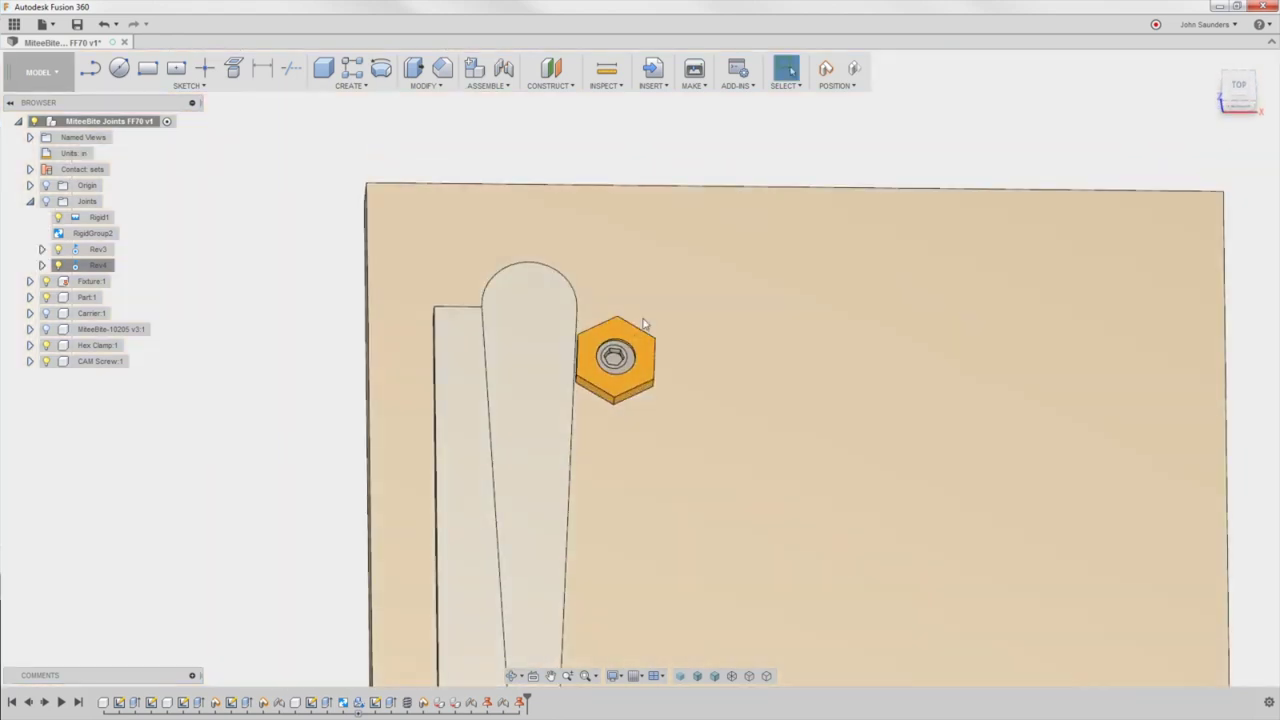
{"action": "scroll", "coordinate": [645, 331], "scroll_direction": "up", "scroll_amount": 2}
{"action": "left_click_drag", "start_coordinate": [608, 383], "coordinate": [590, 345]}
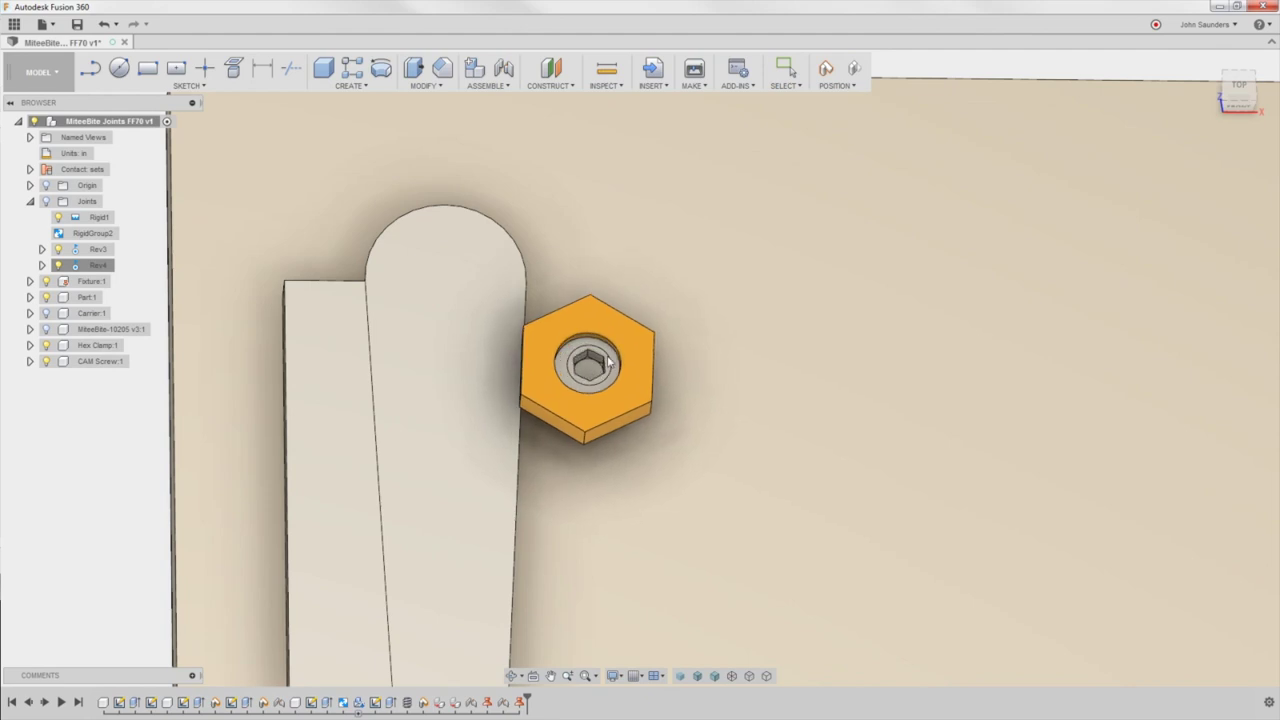
{"action": "scroll", "coordinate": [587, 357], "scroll_direction": "up", "scroll_amount": 4}
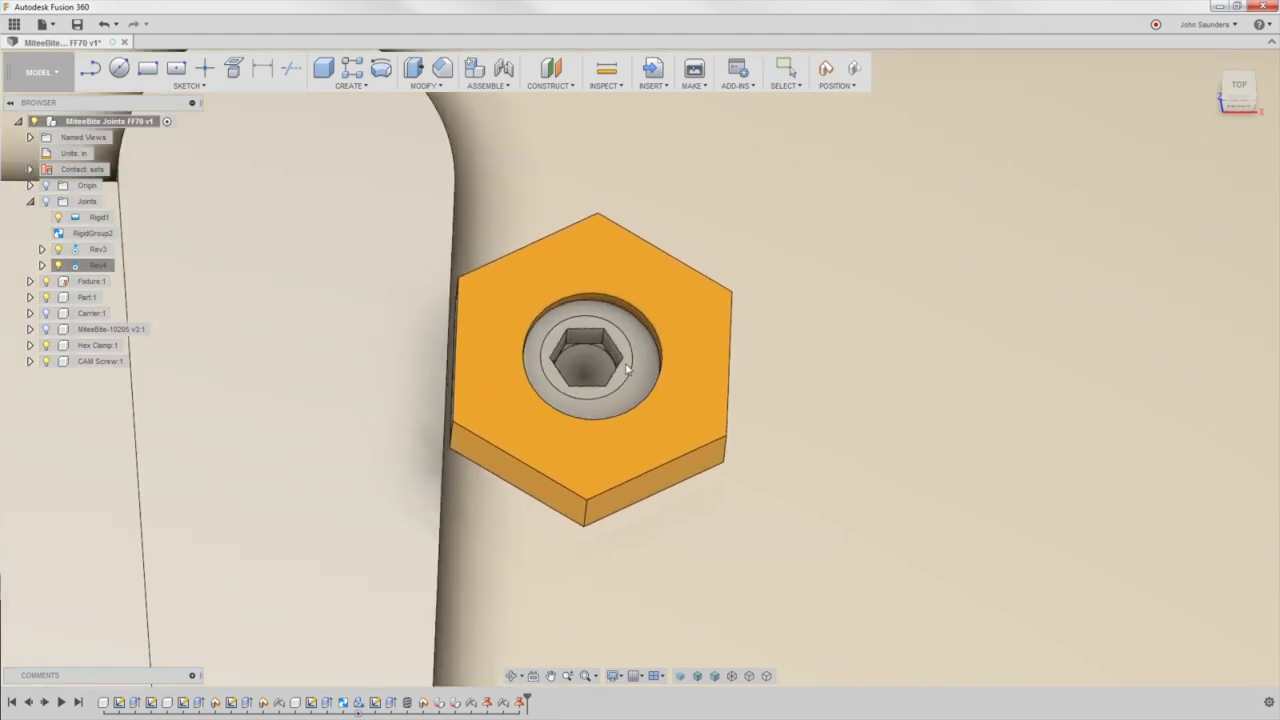
Rotate the CAM Screw's eccentric head back and forth to push the Hex Clamp towards and away from the Part
{"action": "key", "text": "Escape"}
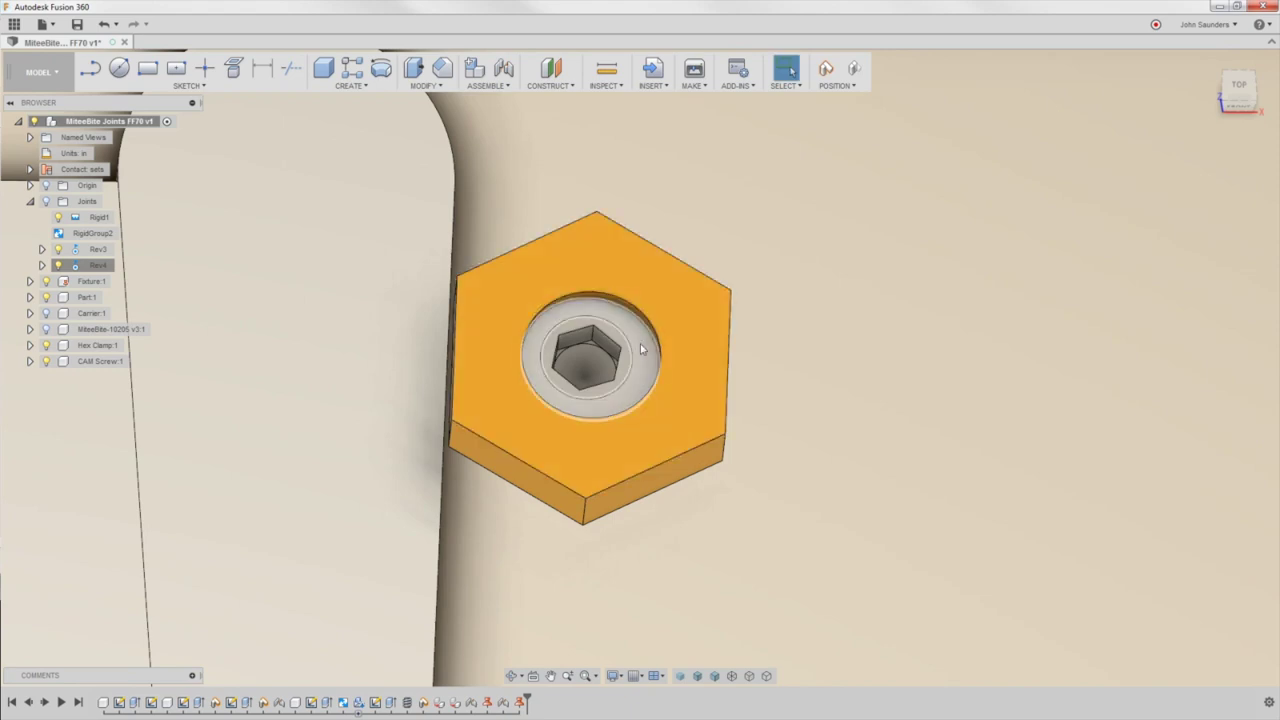
{"action": "left_click", "coordinate": [639, 347]}
{"action": "left_click_drag", "start_coordinate": [580, 331], "coordinate": [526, 316]}
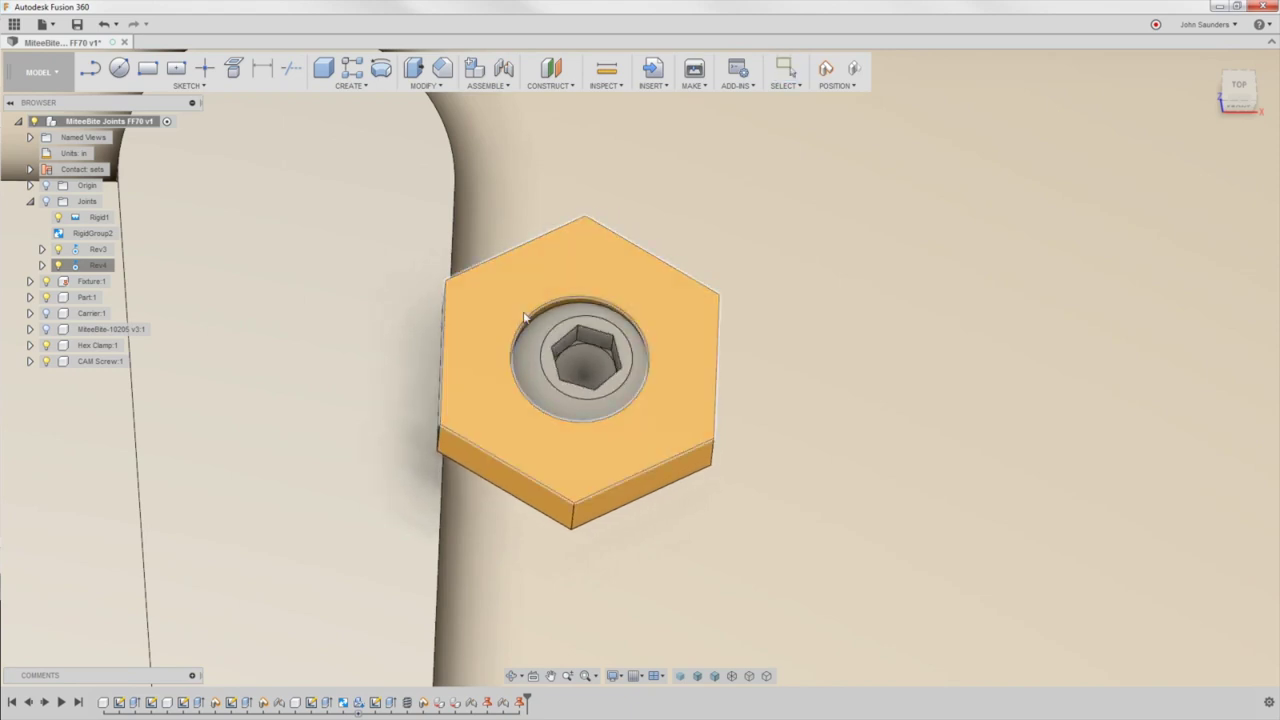
{"action": "mouse_move", "coordinate": [534, 376]}
{"action": "left_mouse_down"}
{"action": "mouse_move", "coordinate": [622, 385]}
{"action": "mouse_move", "coordinate": [618, 344]}
{"action": "left_mouse_up"}
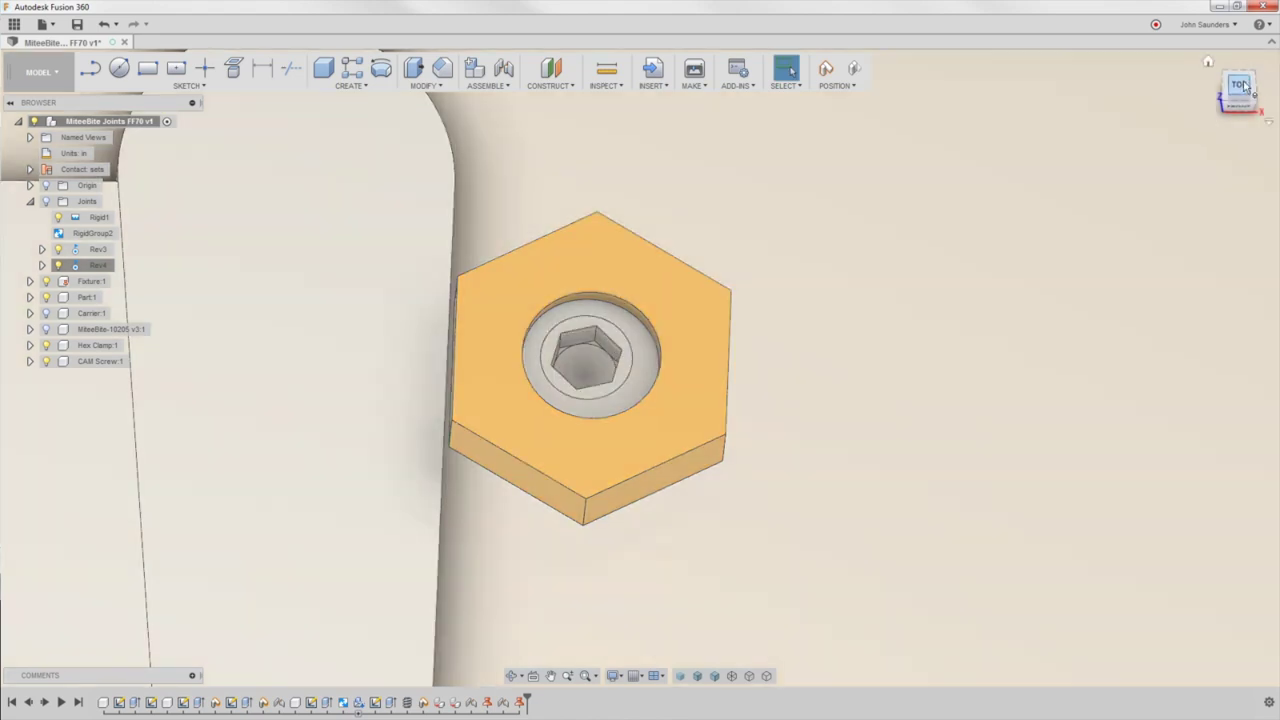
{"action": "left_click", "coordinate": [1240, 86]}
{"action": "scroll", "coordinate": [701, 434], "scroll_direction": "down", "scroll_amount": 5}
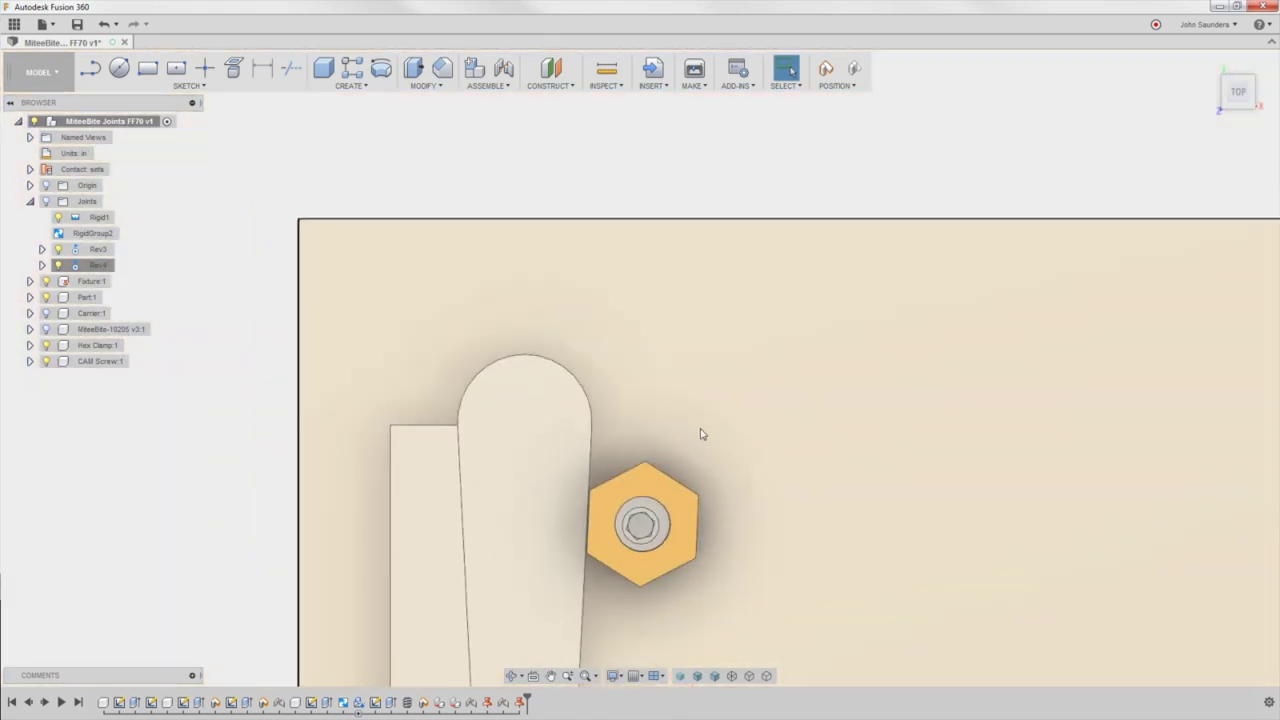
Disable contact analysis for the assembly
{"action": "scroll", "coordinate": [701, 518], "scroll_direction": "up", "scroll_amount": 5}
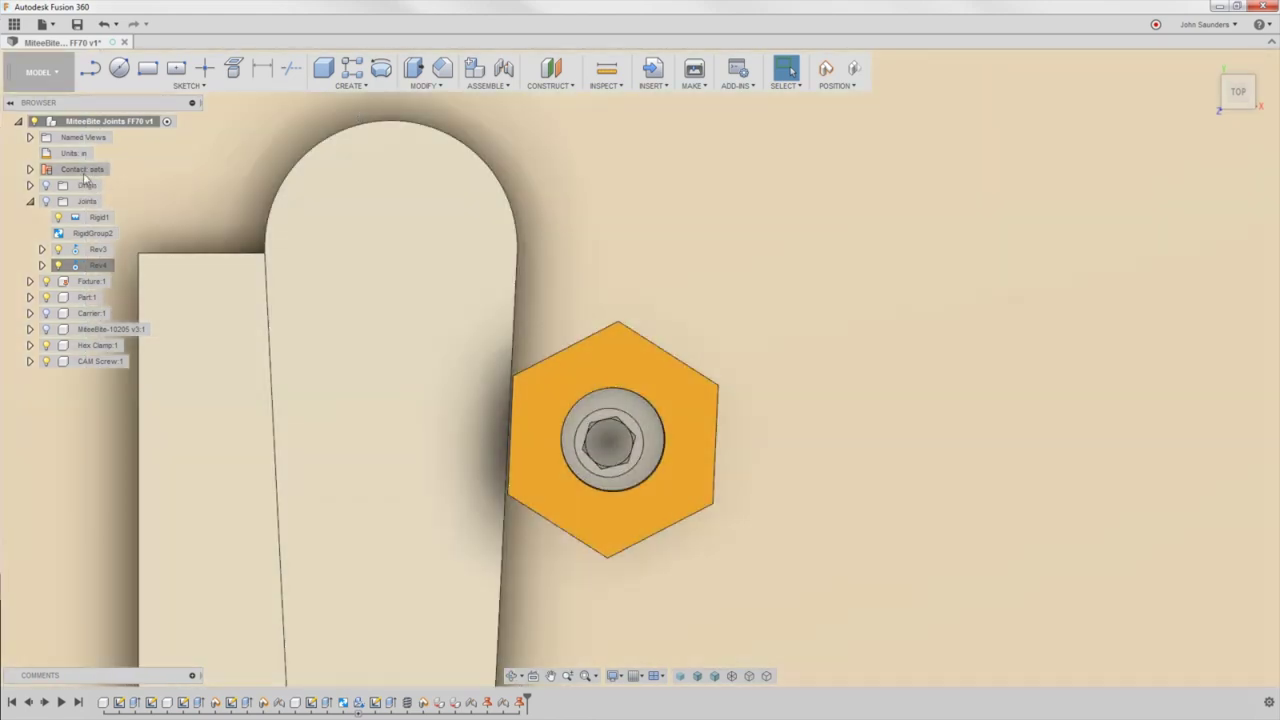
{"action": "right_click", "coordinate": [84, 170]}
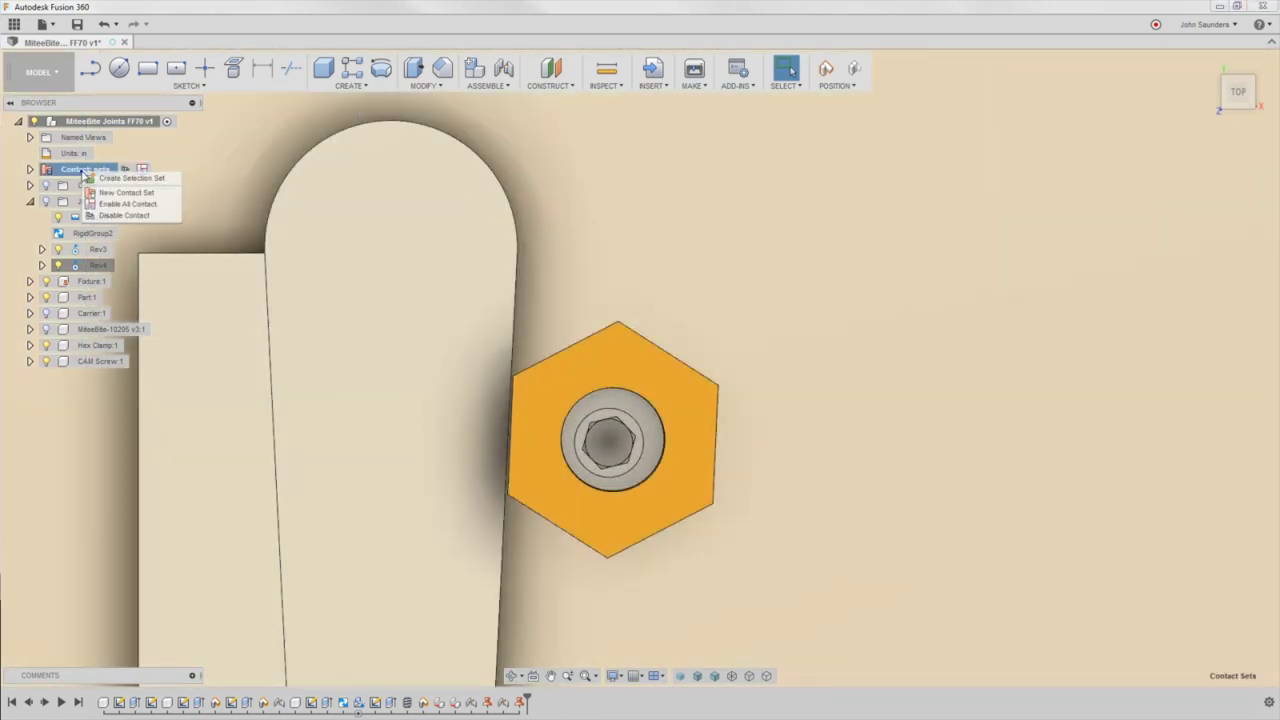
{"action": "left_click", "coordinate": [426, 87]}
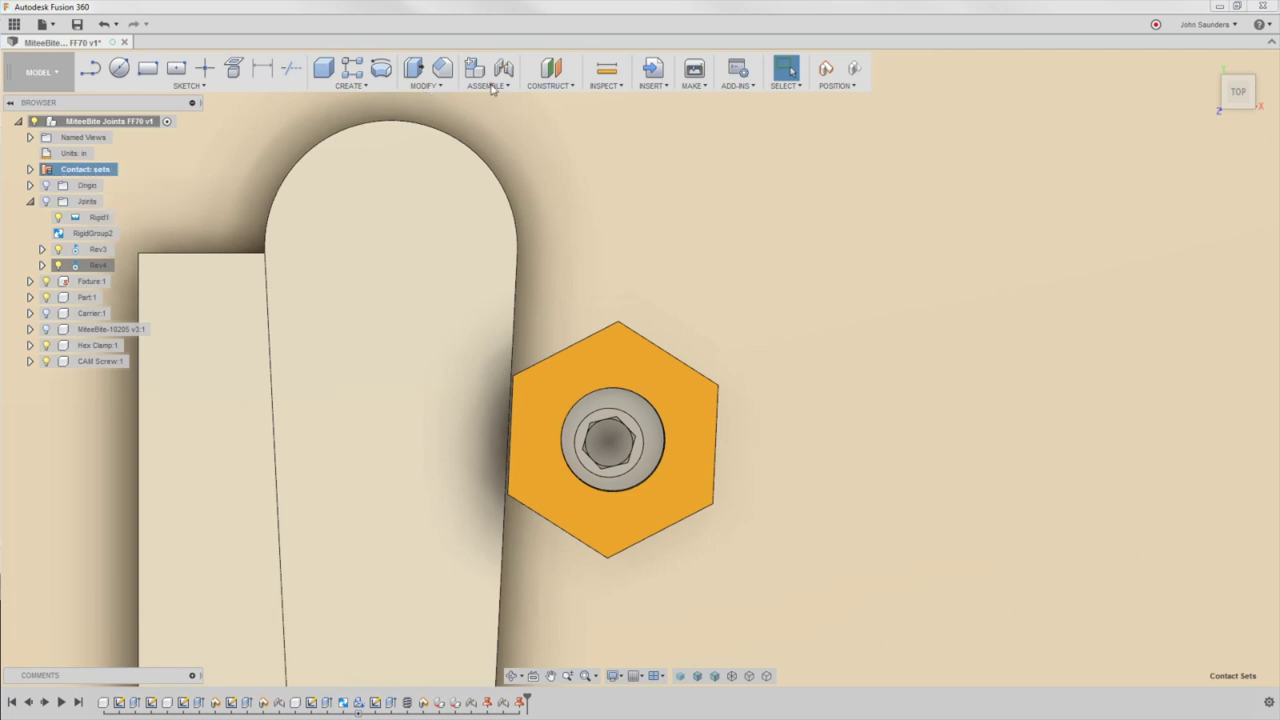
{"action": "left_click", "coordinate": [549, 76]}
{"action": "key", "text": "Escape"}
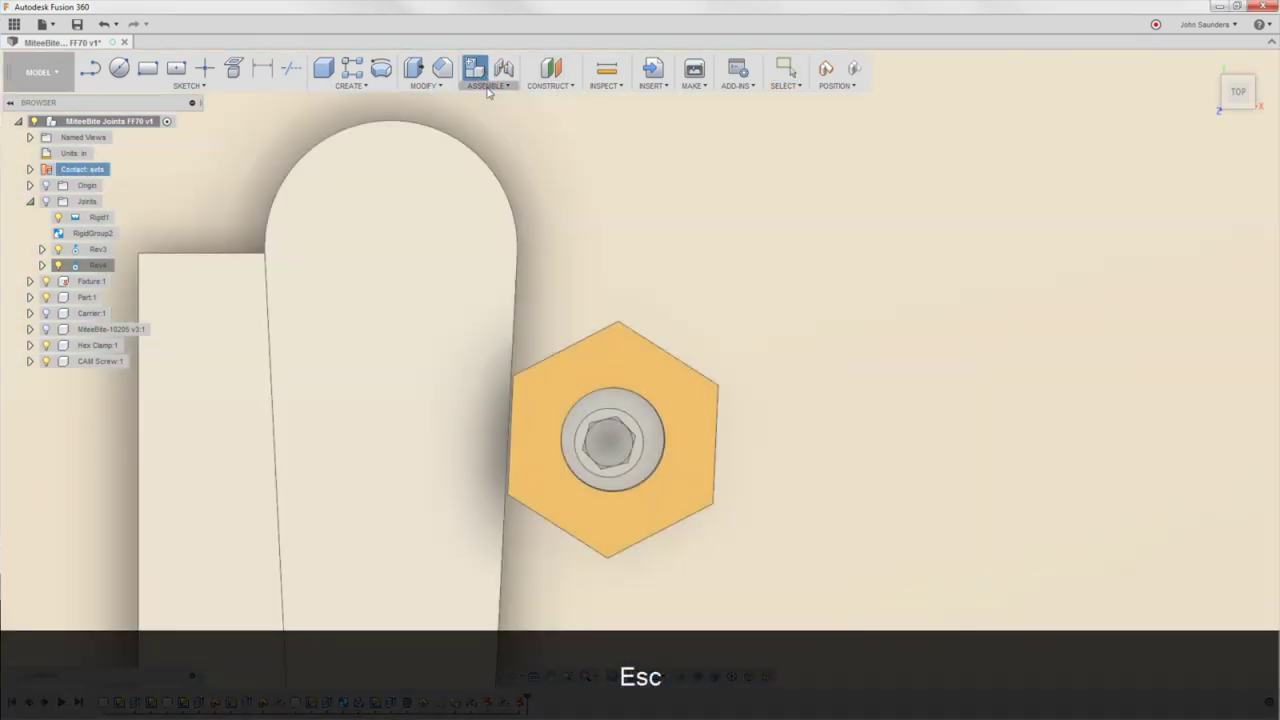
{"action": "left_click", "coordinate": [470, 86]}
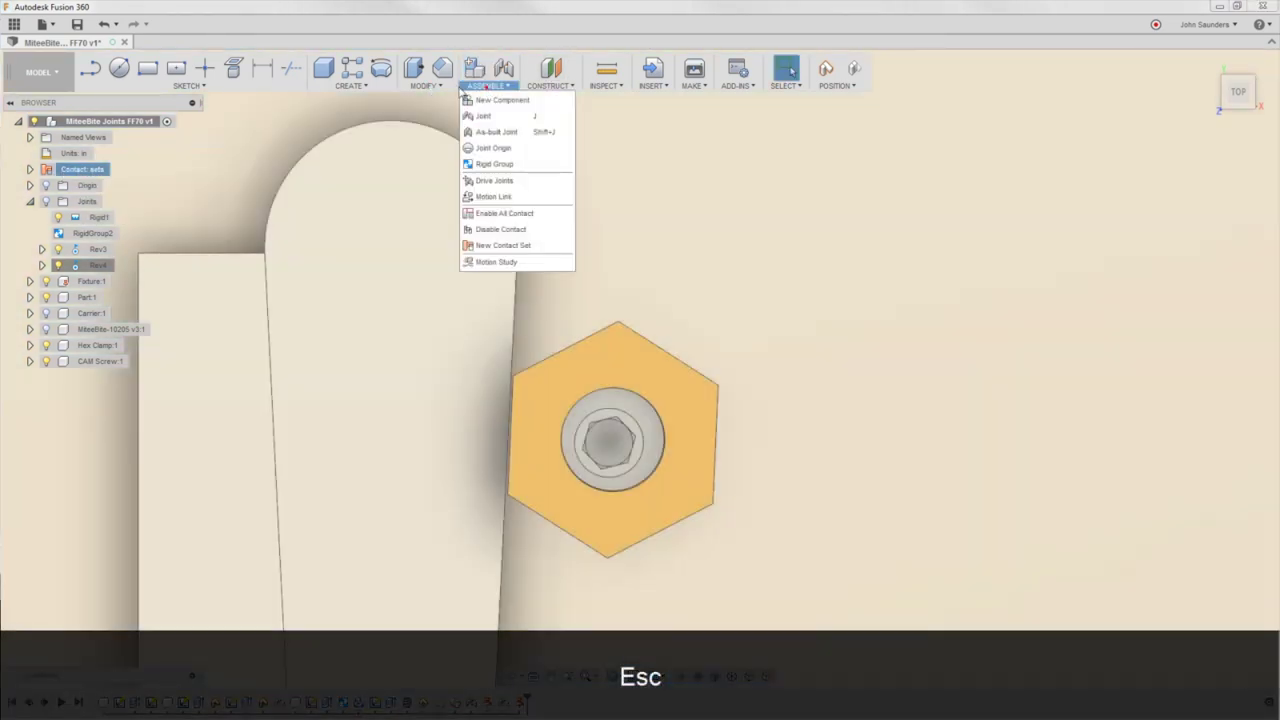
{"action": "left_click", "coordinate": [505, 229]}
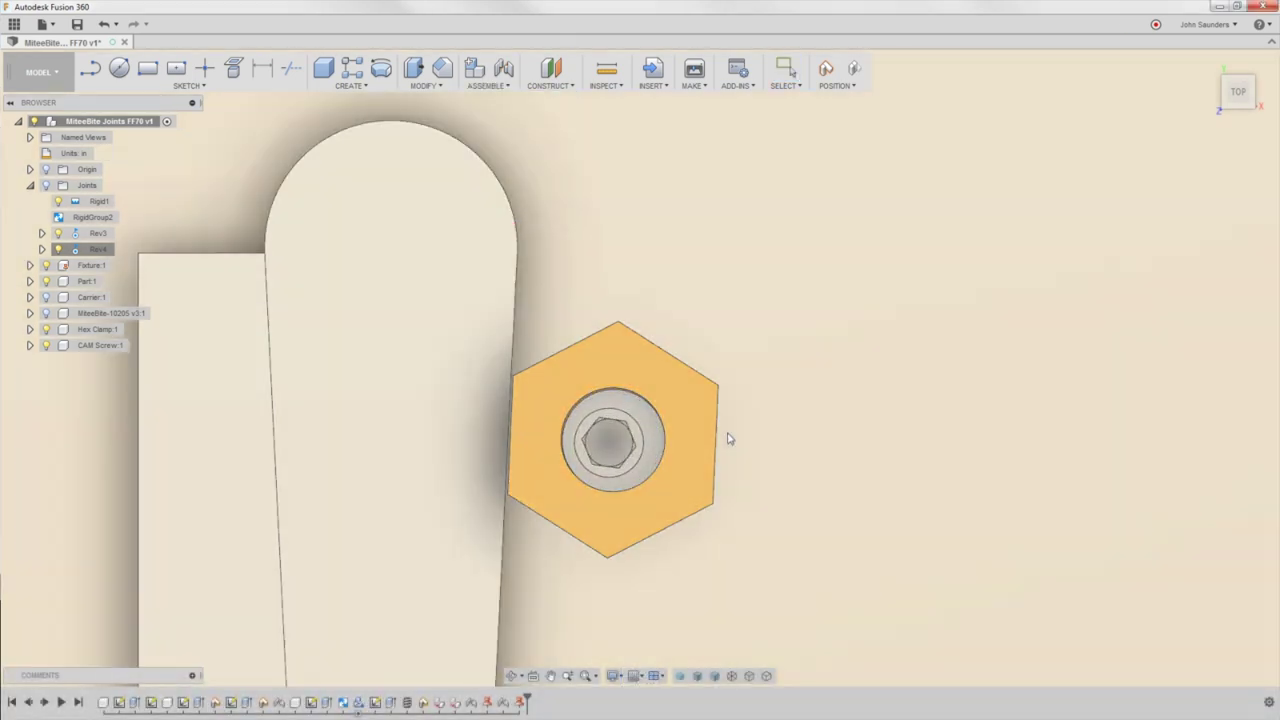
{"action": "scroll", "coordinate": [720, 440], "scroll_direction": "down", "scroll_amount": 5}
{"action": "scroll", "coordinate": [619, 402], "scroll_direction": "down", "scroll_amount": 2}
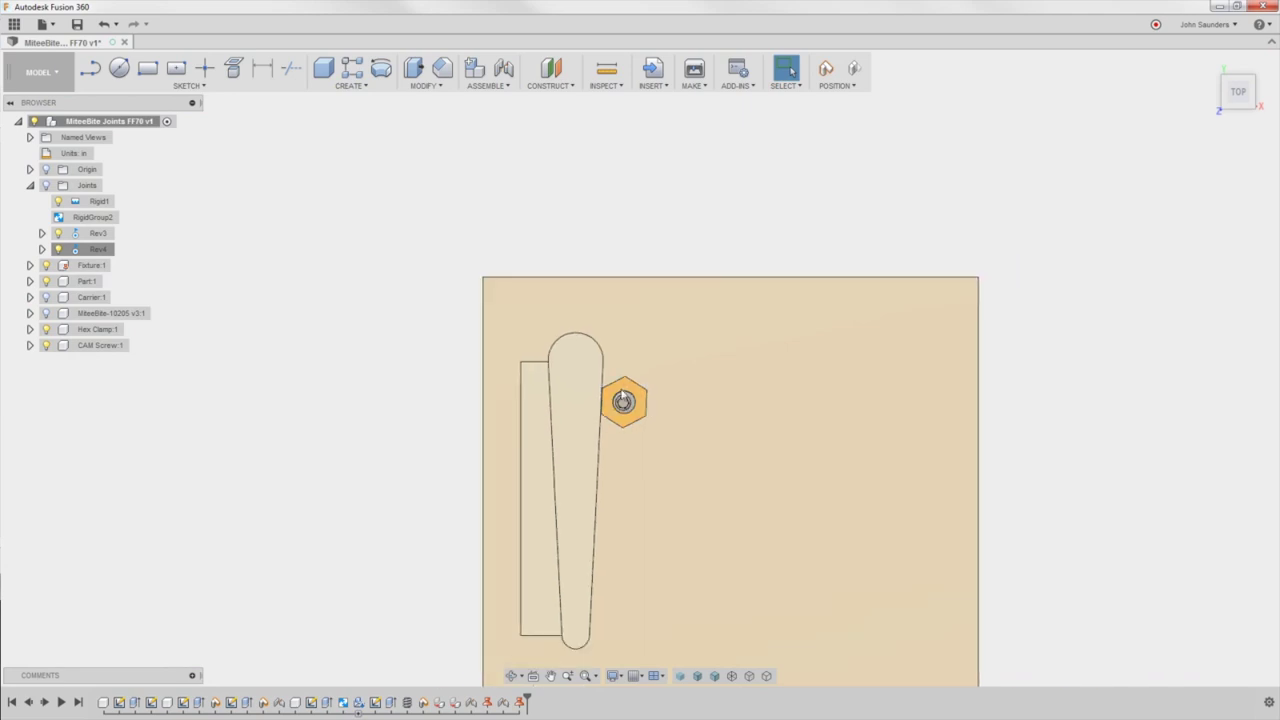
{"action": "middle_click_drag", "start_coordinate": [623, 403], "coordinate": [626, 366], "text": "shift"}
{"action": "middle_click_drag", "start_coordinate": [646, 437], "coordinate": [574, 387]}
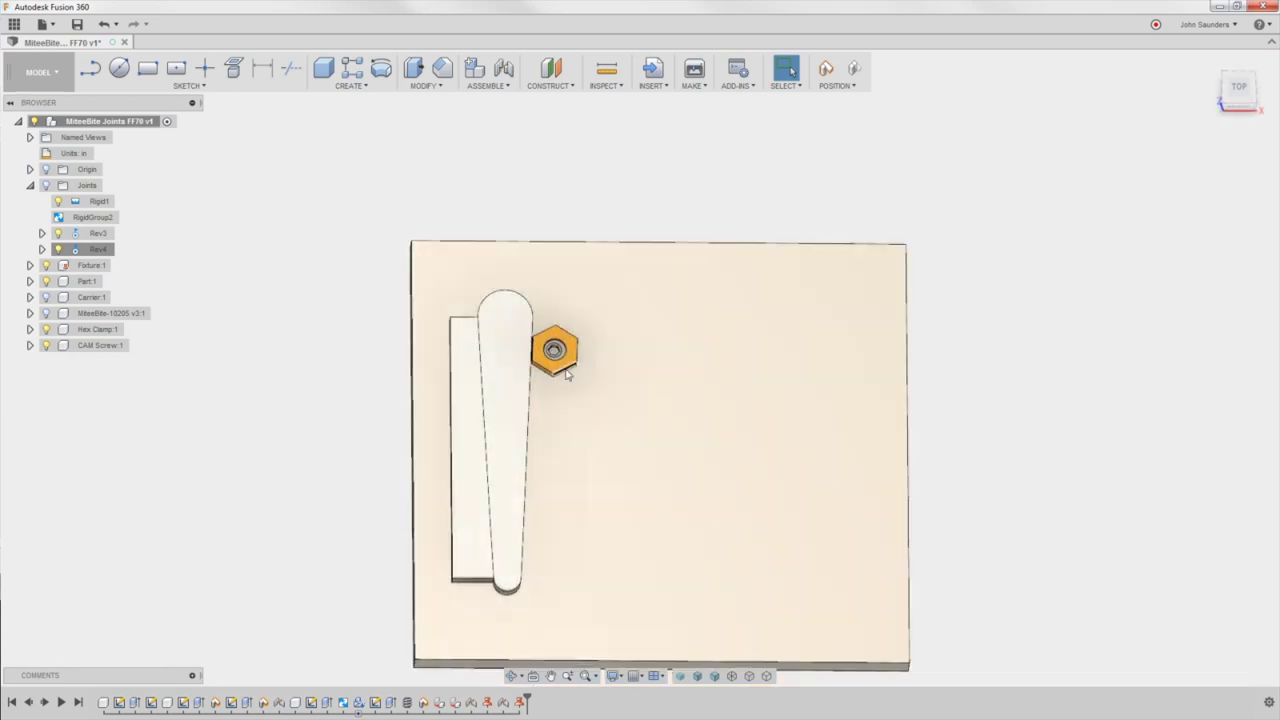
{"action": "scroll", "coordinate": [576, 375], "scroll_direction": "up", "scroll_amount": 2}
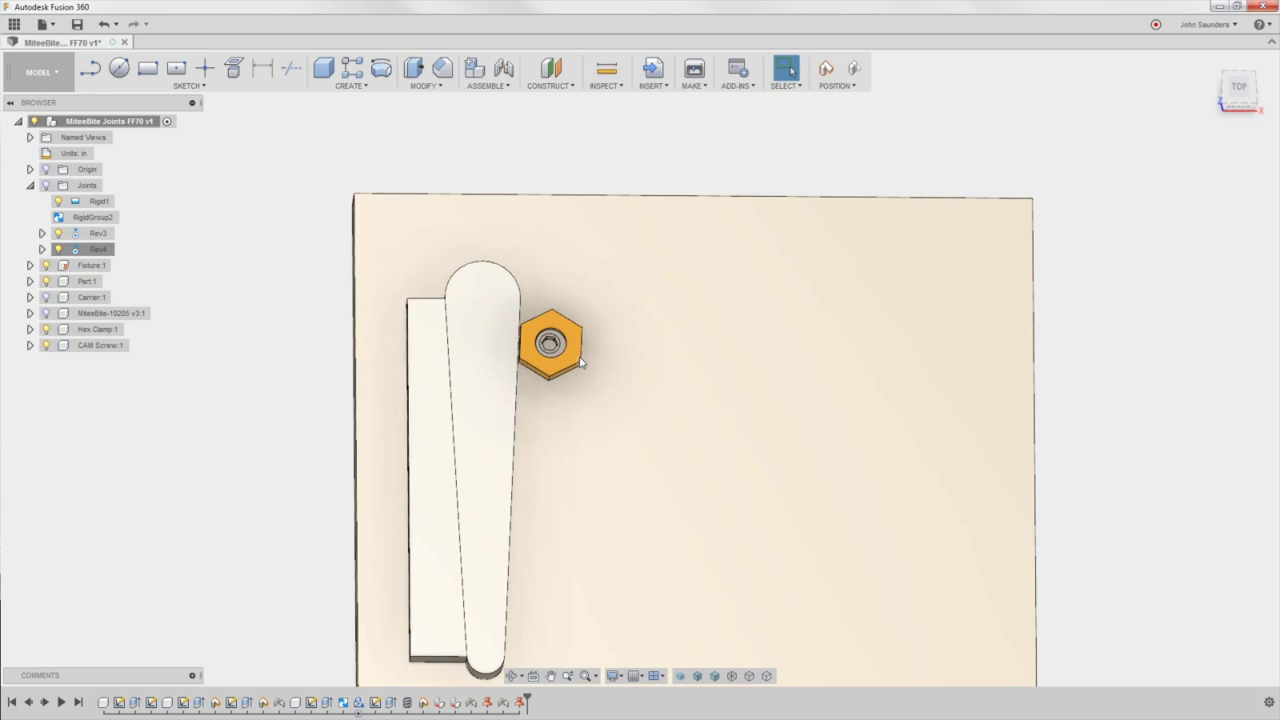
{"action": "scroll", "coordinate": [578, 382], "scroll_direction": "up", "scroll_amount": 4}
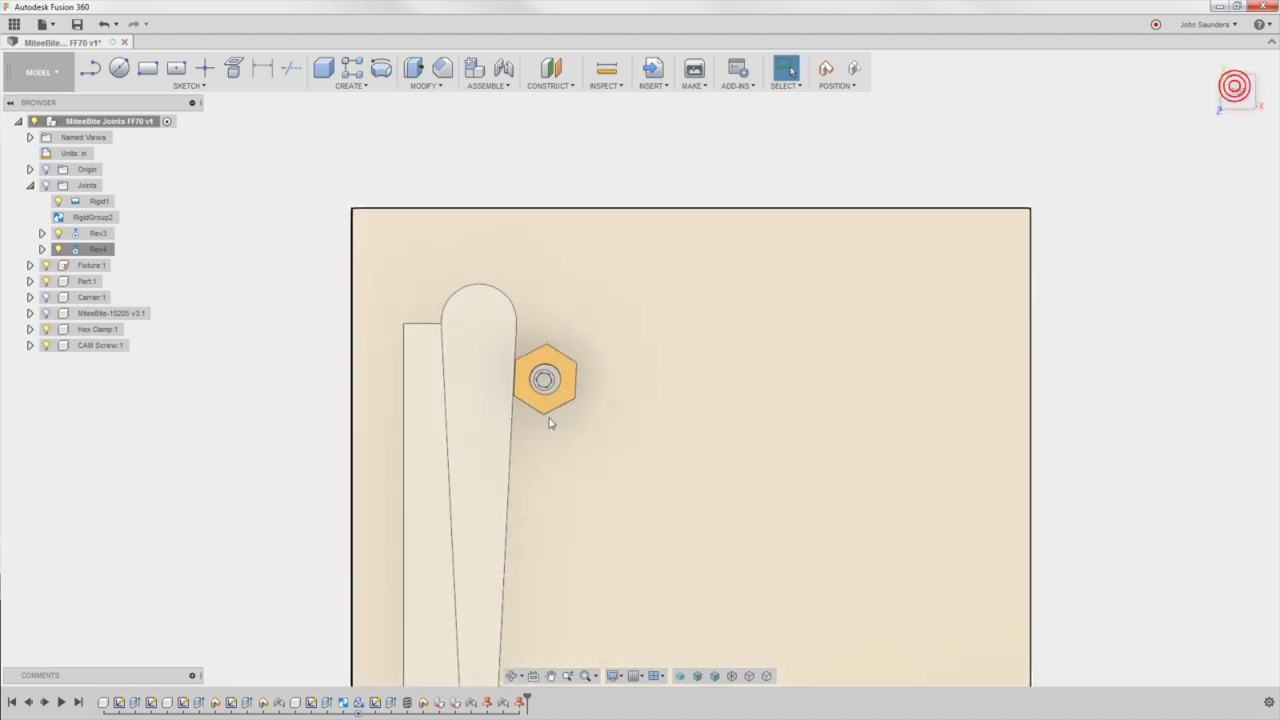